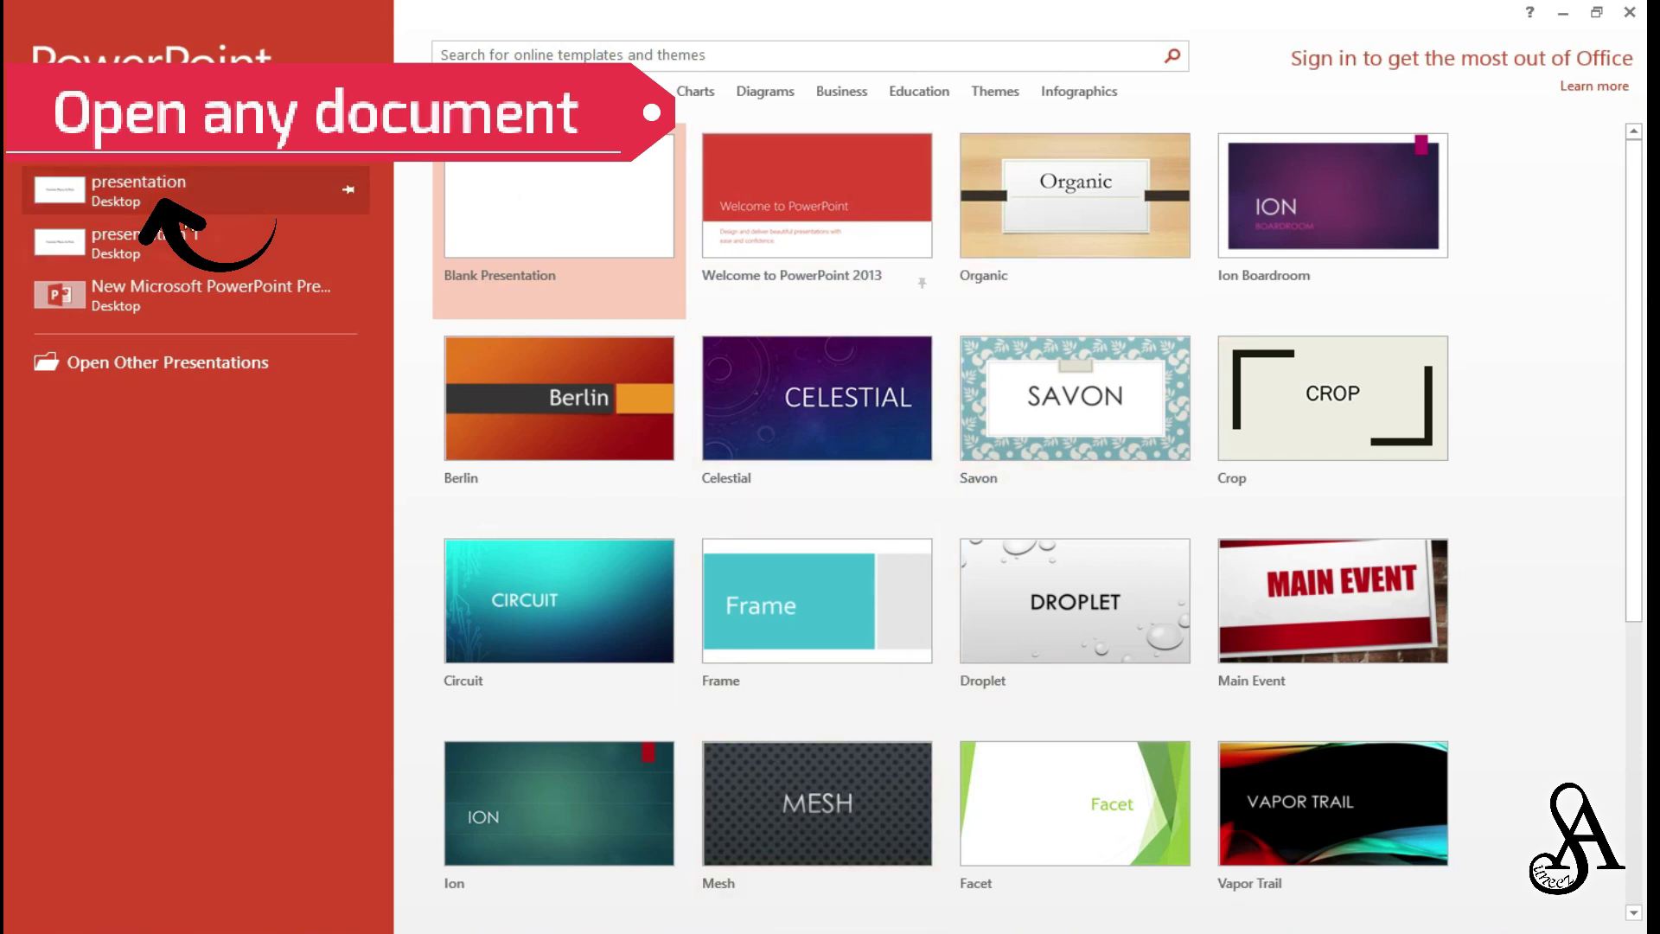
Step: Open the recent 'presentation' file, whose title slide reads 'Touristic Places In Paris'
click(138, 188)
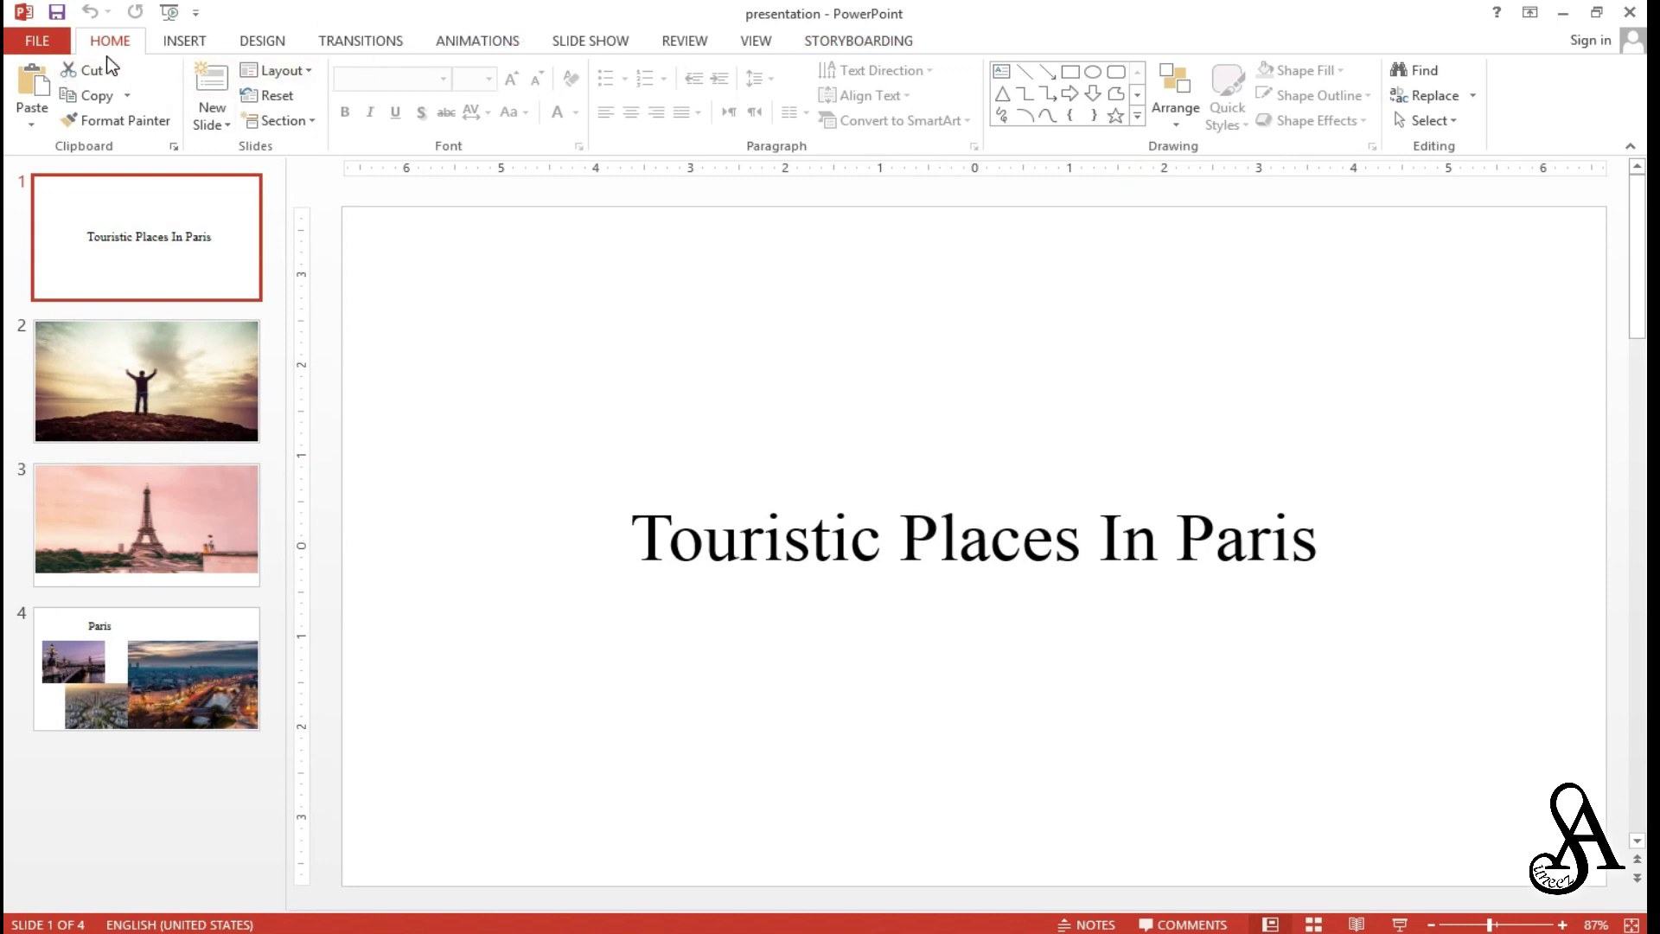
Step: Switch to the Review tools and start editing the 'Touristic Places In Paris' title text
click(704, 45)
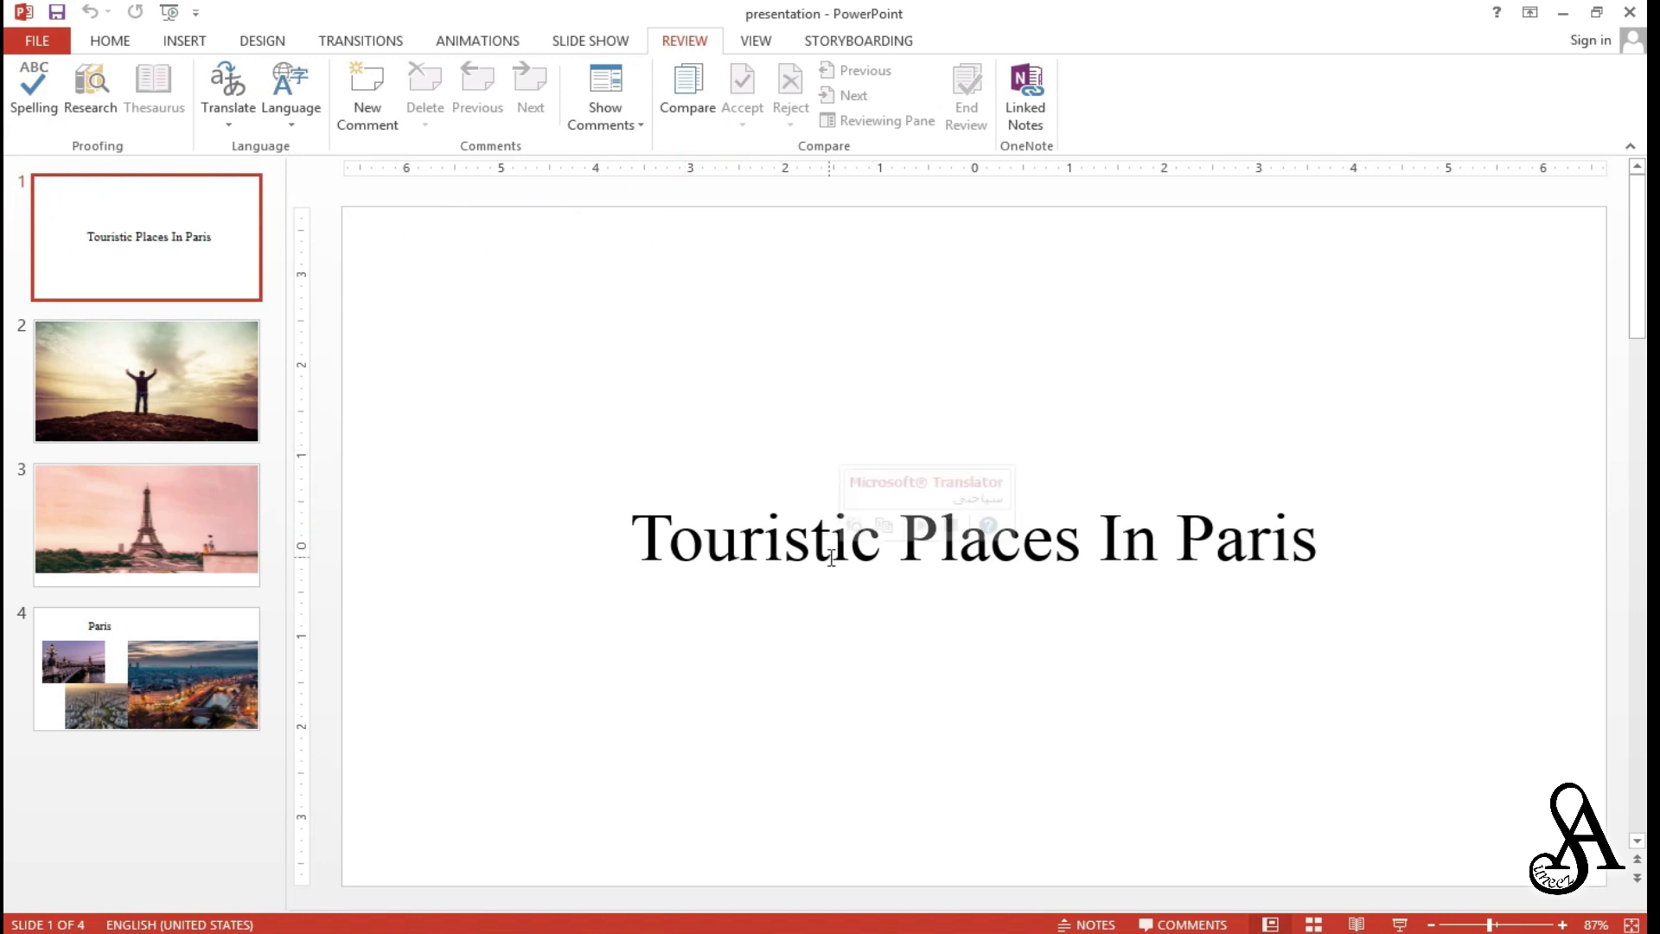
click(736, 544)
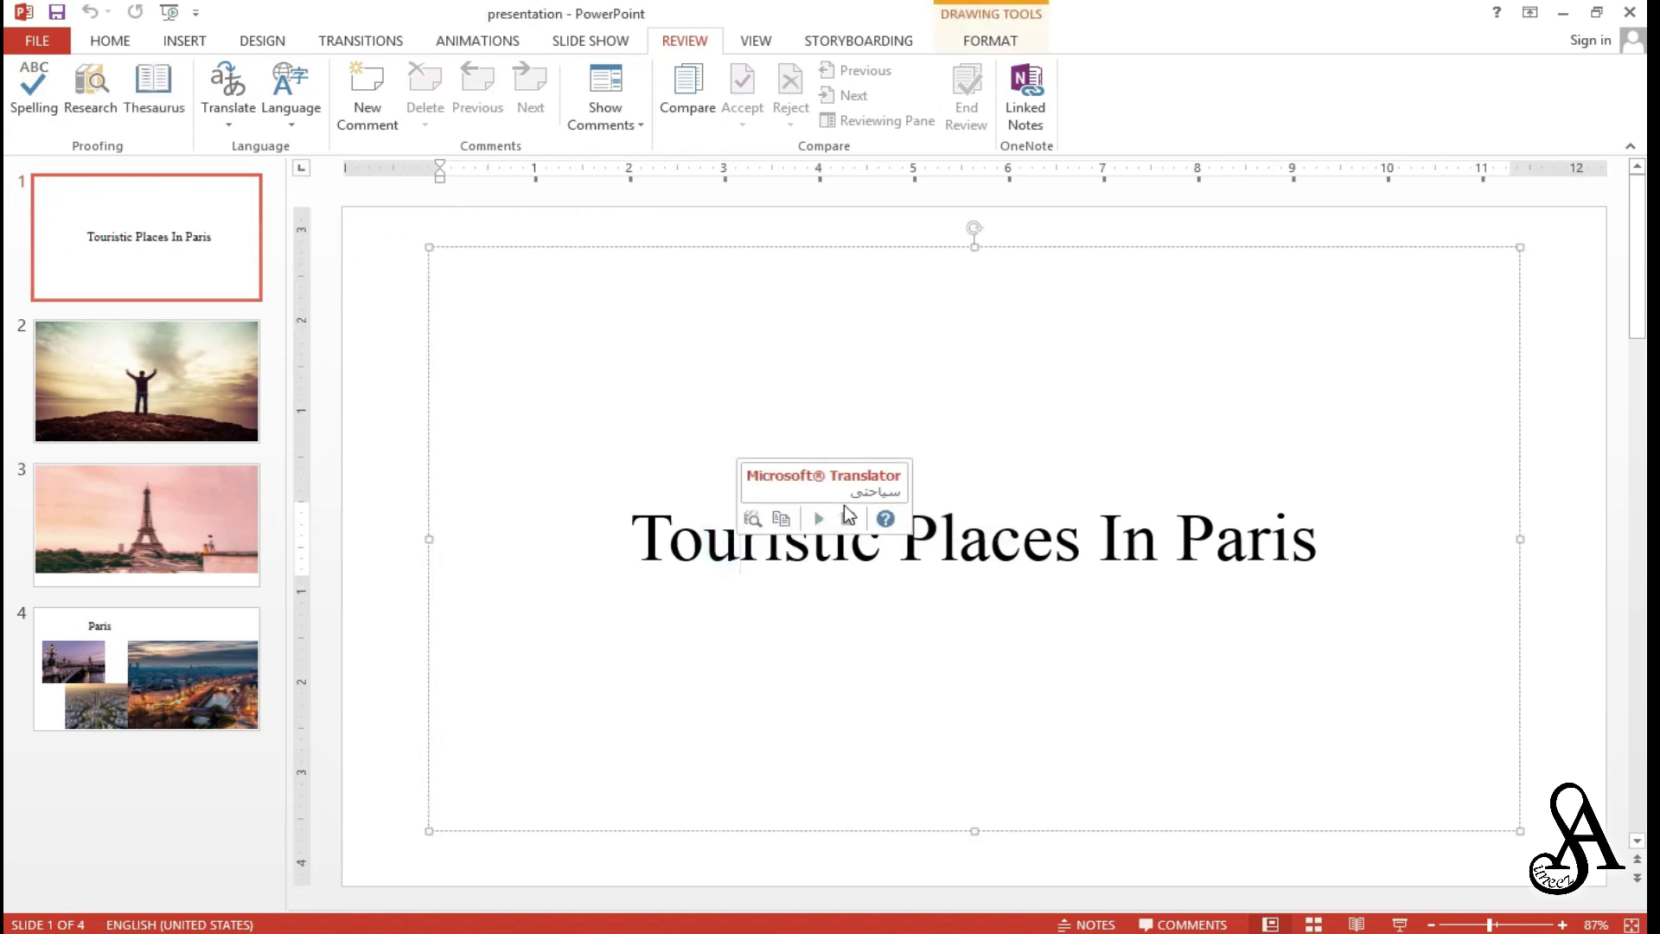
Step: Misspell the title as 'Toristic', then run Spelling to change it back to 'Touristic'
key(BackSpace)
click(608, 595)
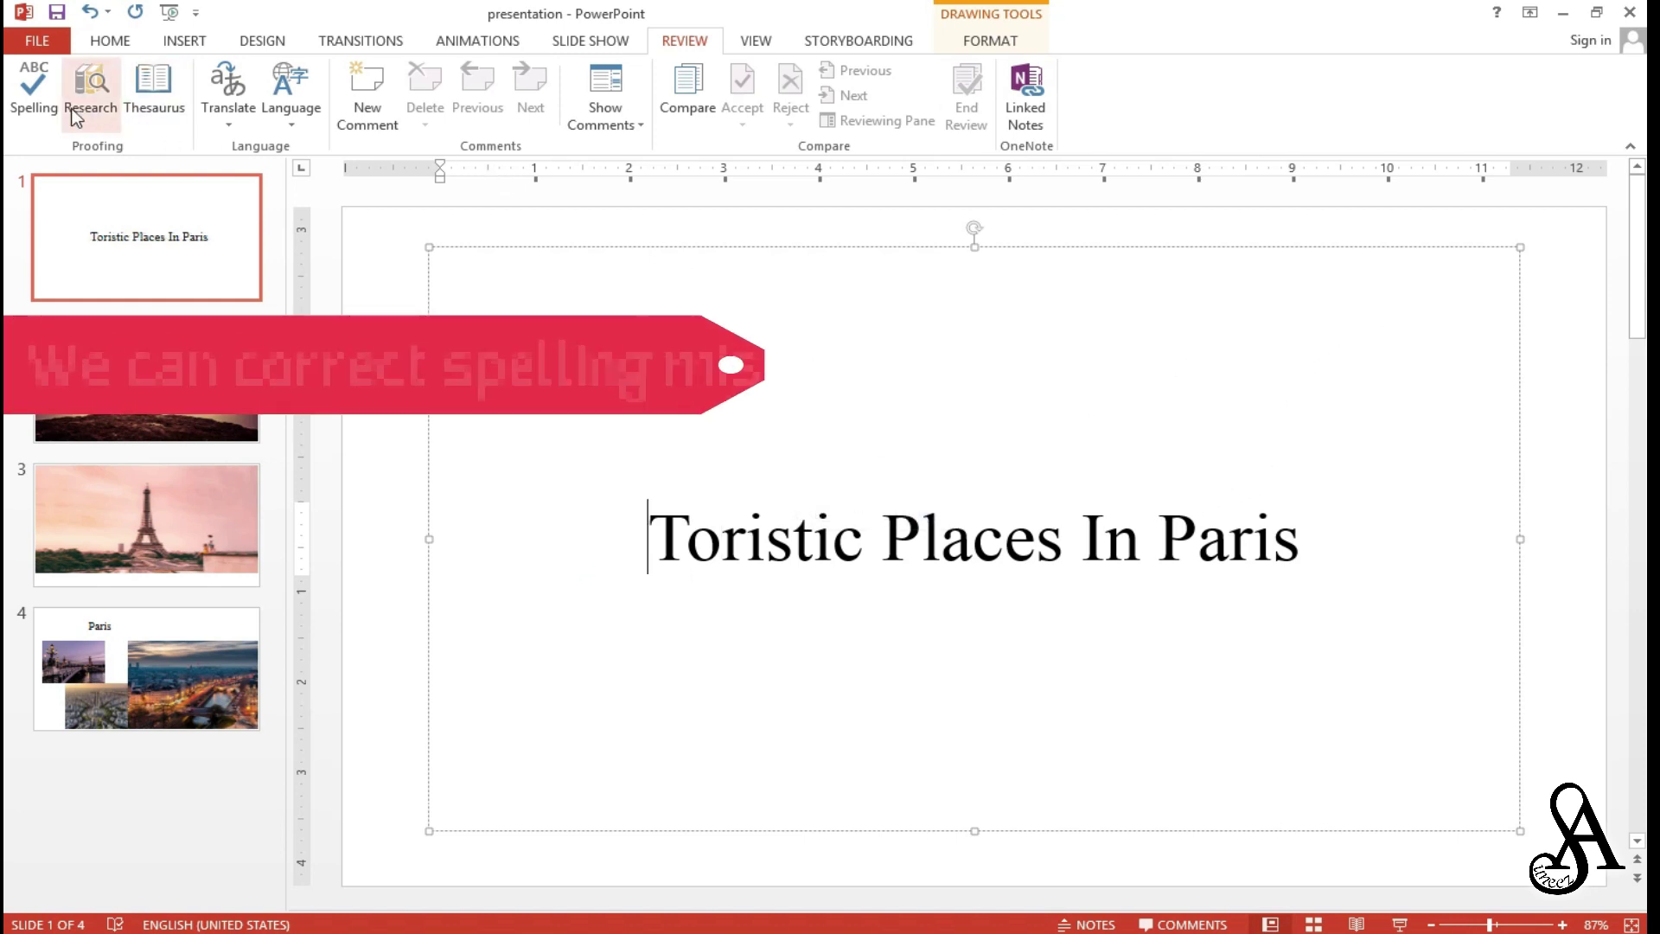
click(23, 104)
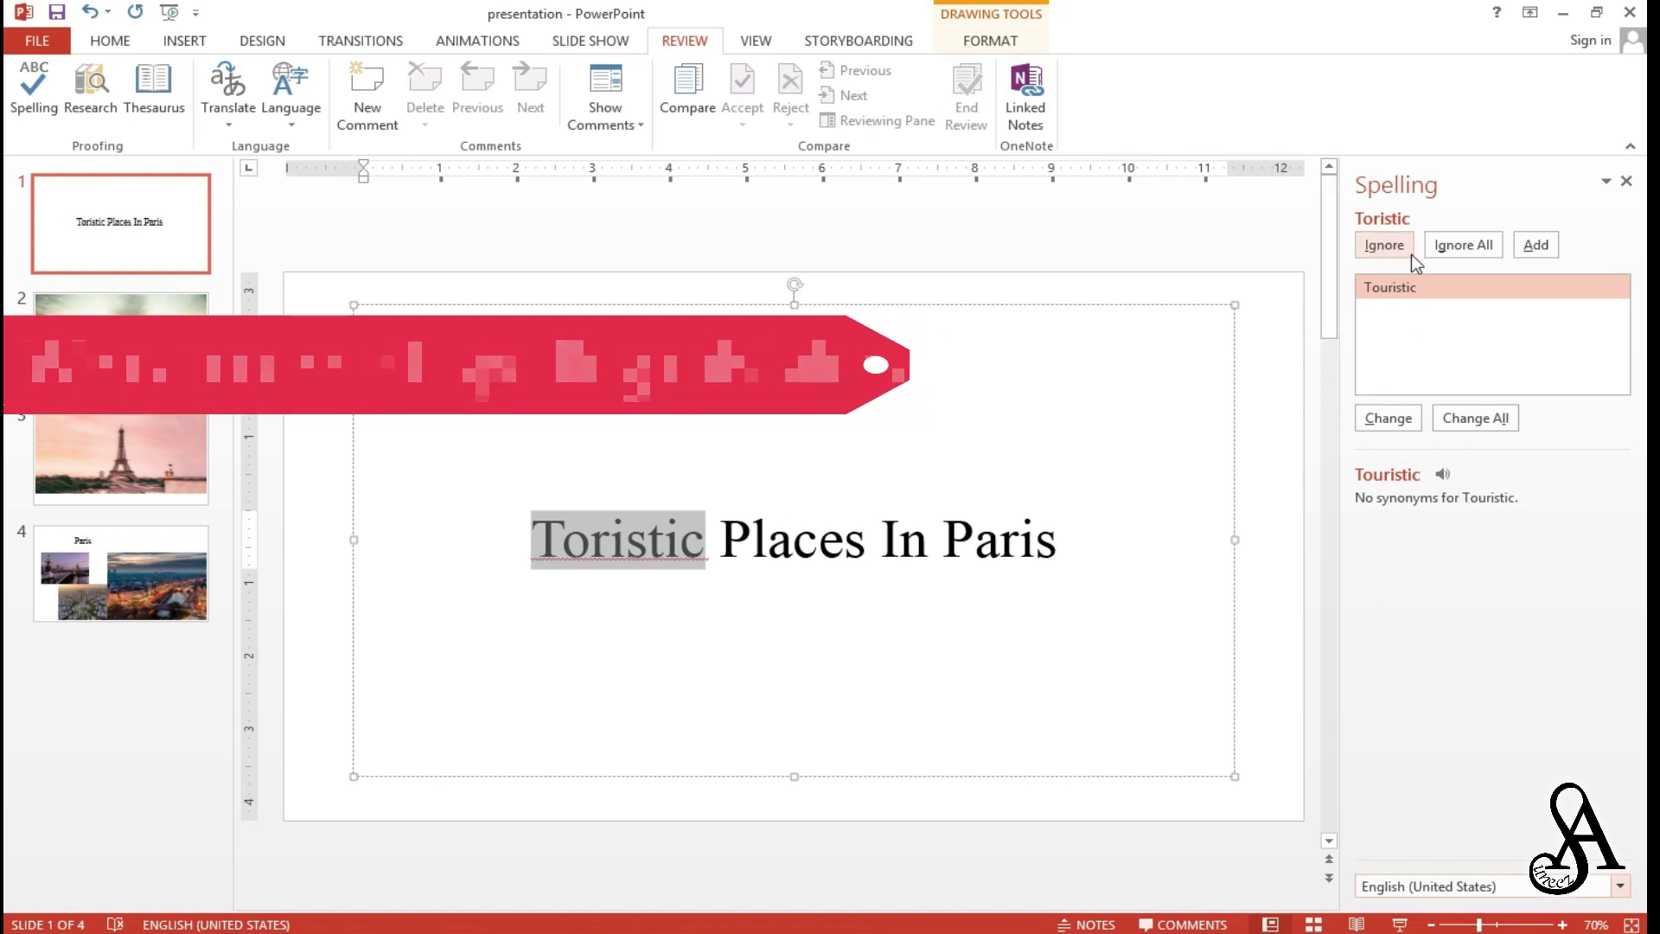
click(1390, 422)
click(846, 531)
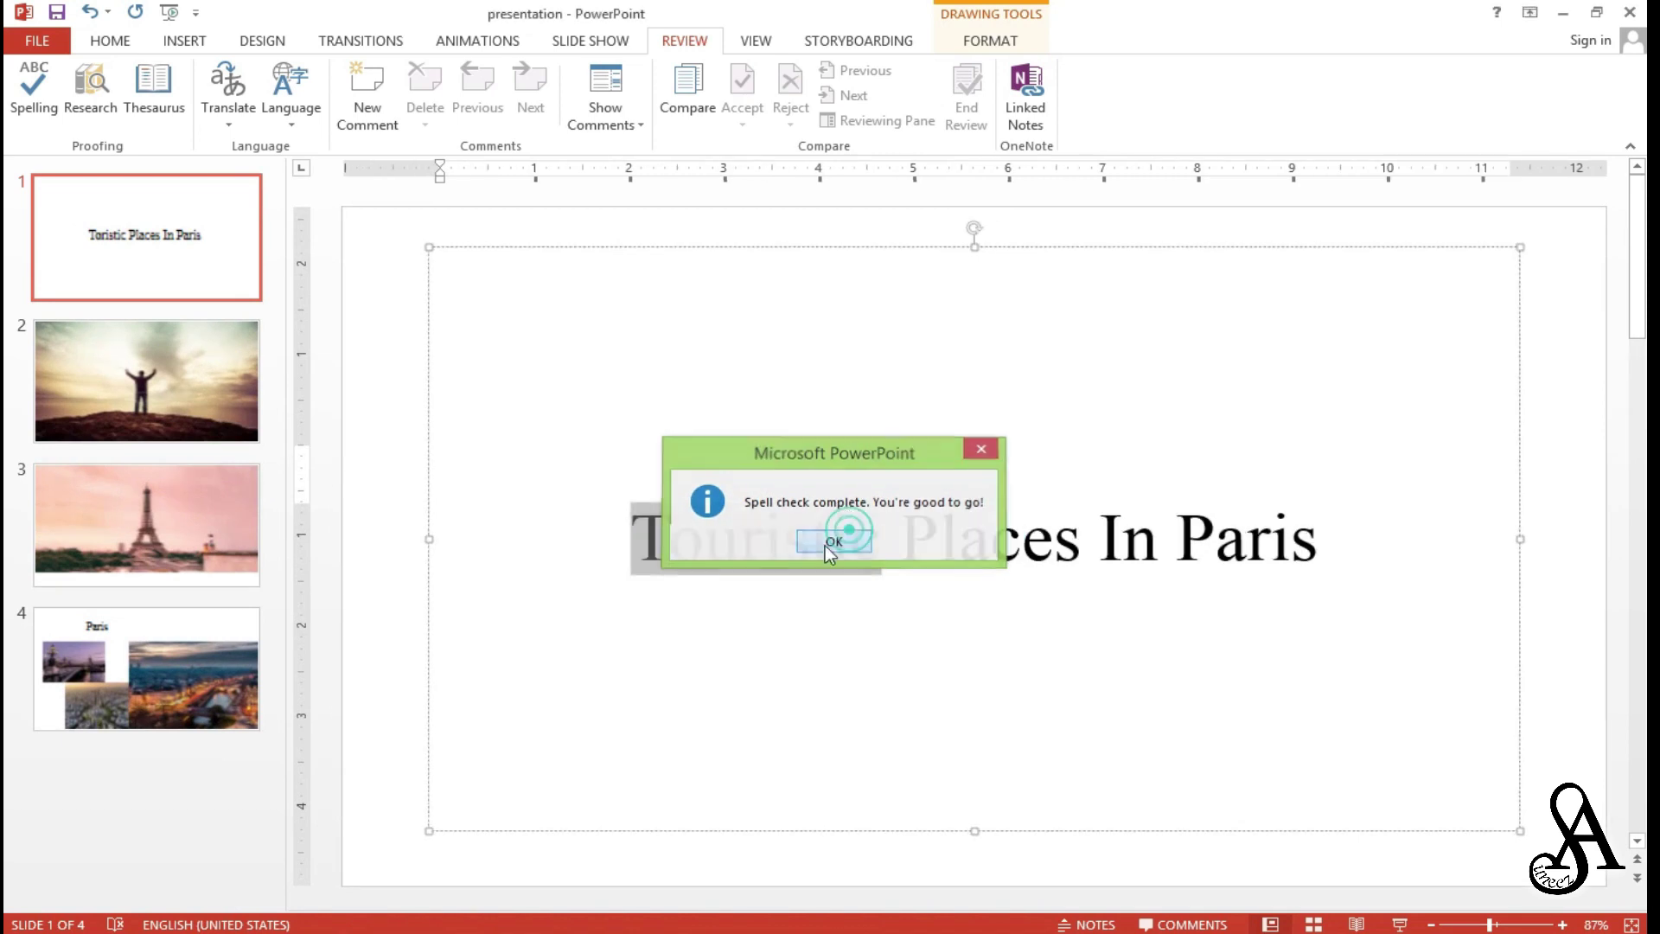
click(621, 565)
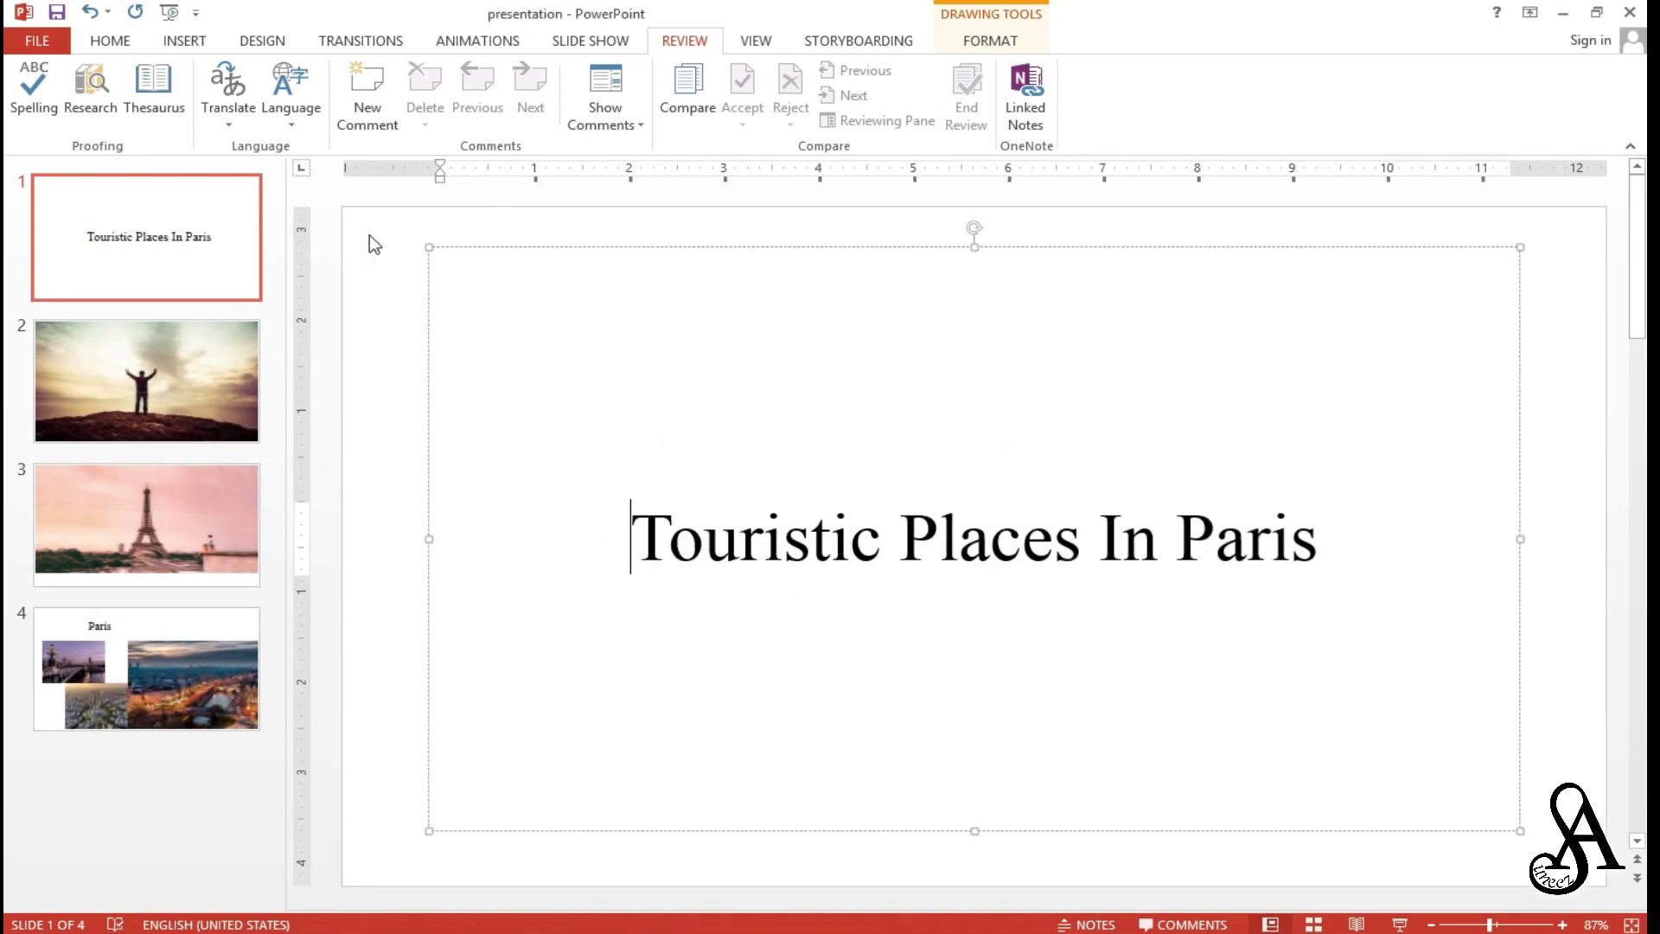
click(92, 97)
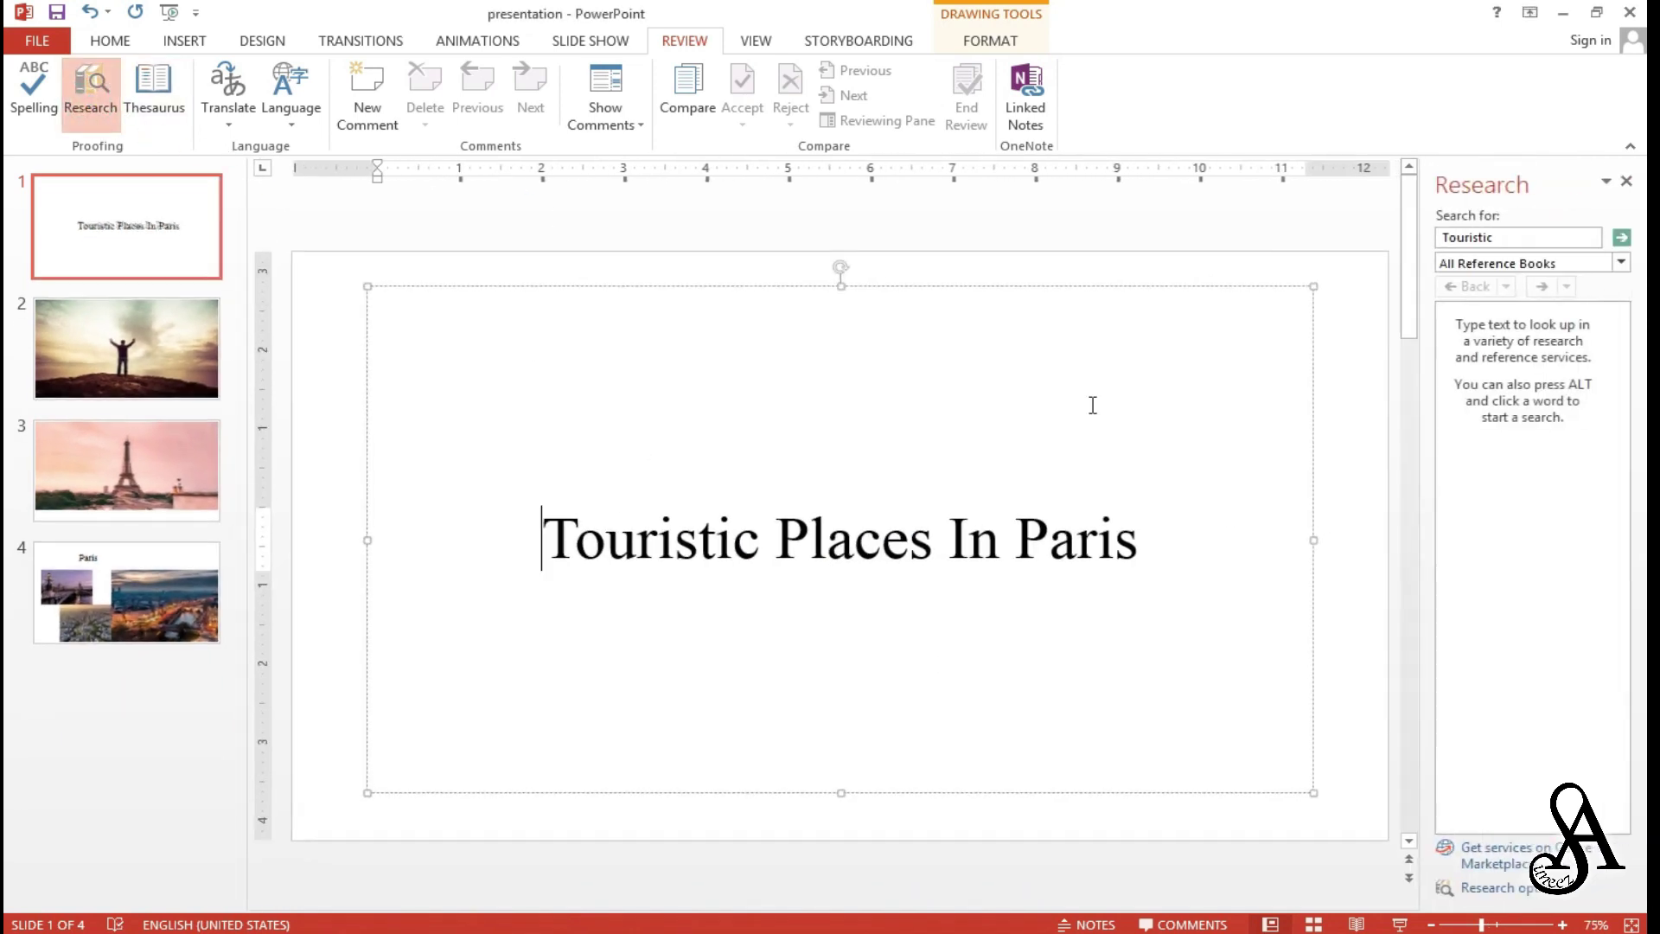
click(1622, 262)
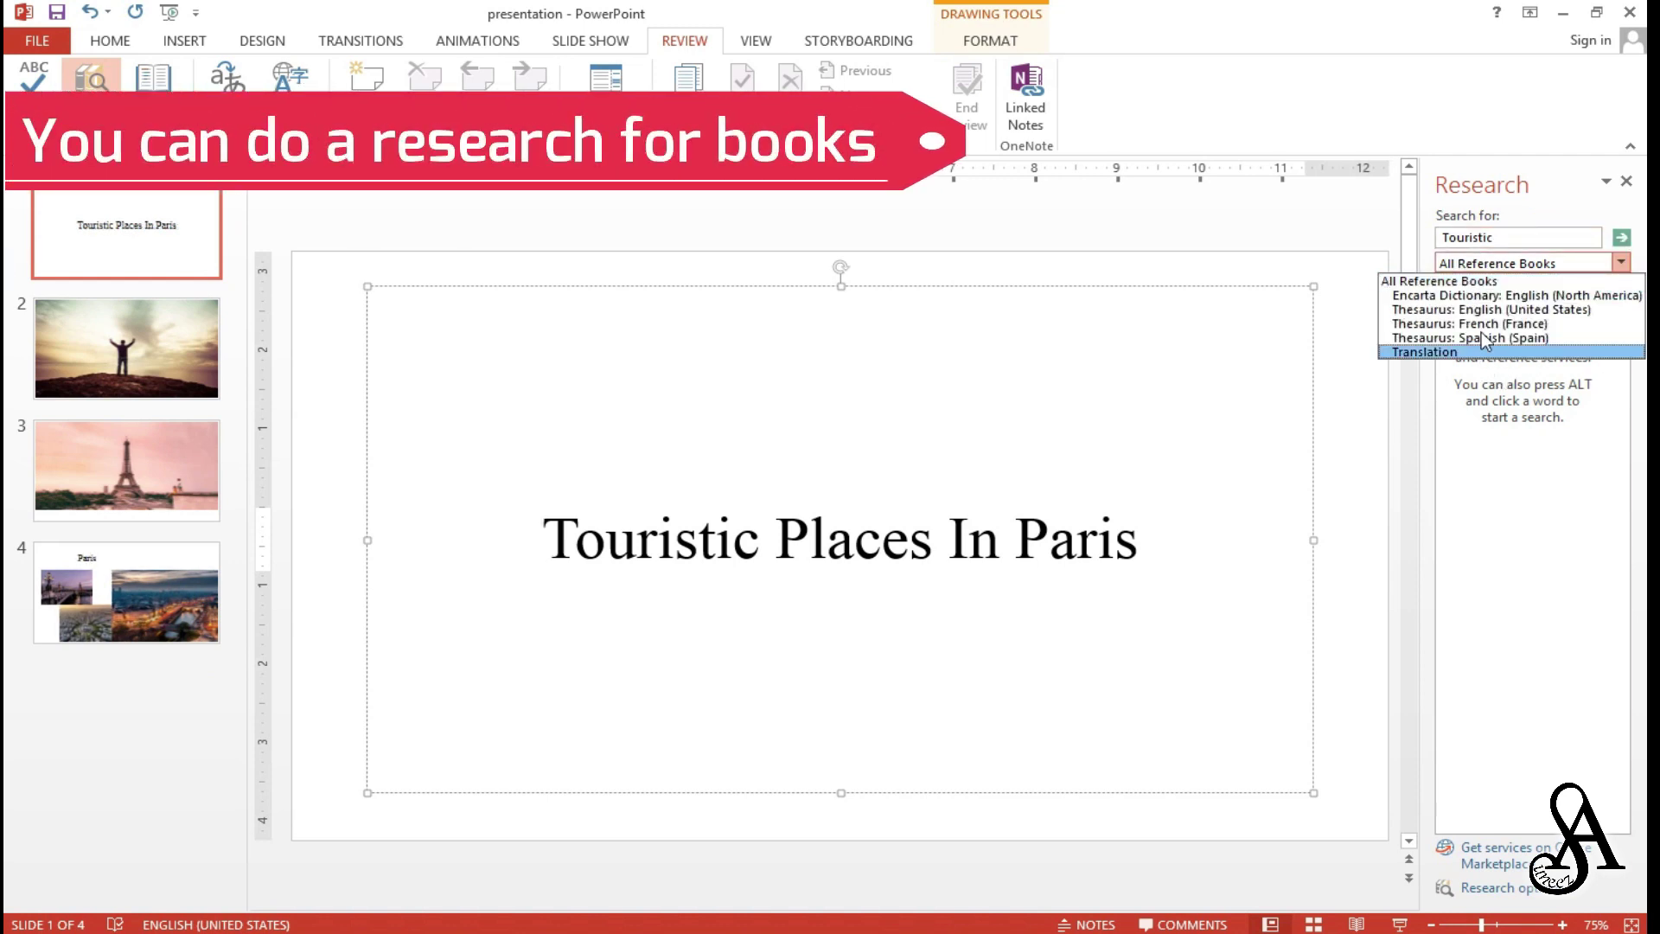
click(1460, 441)
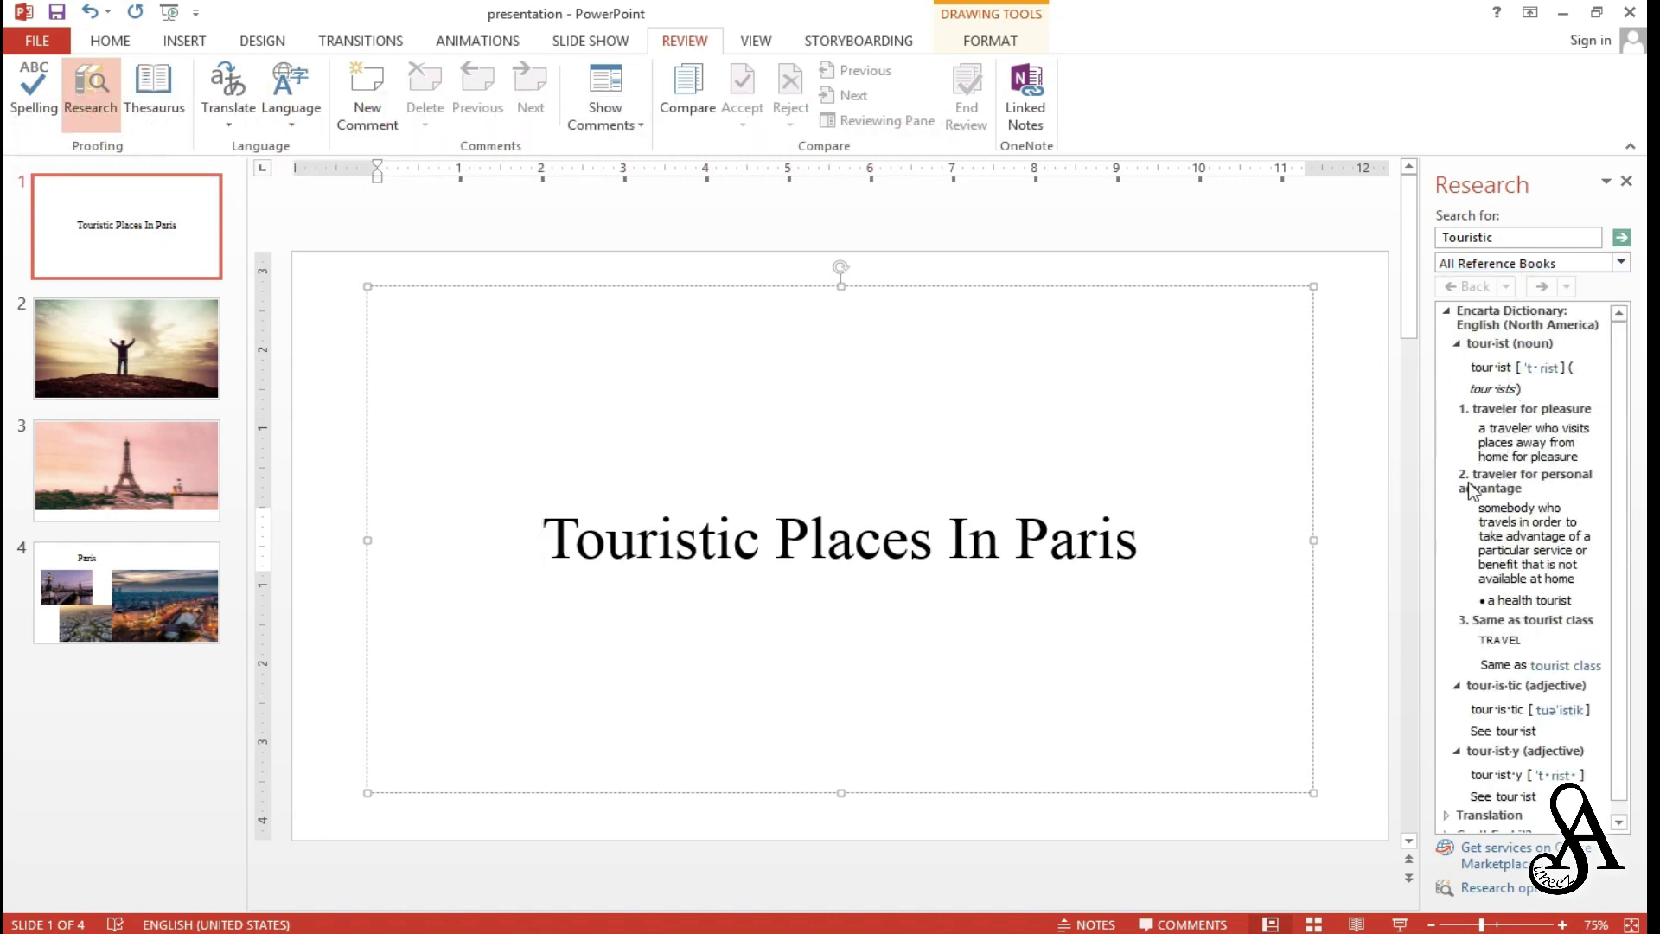
click(1627, 181)
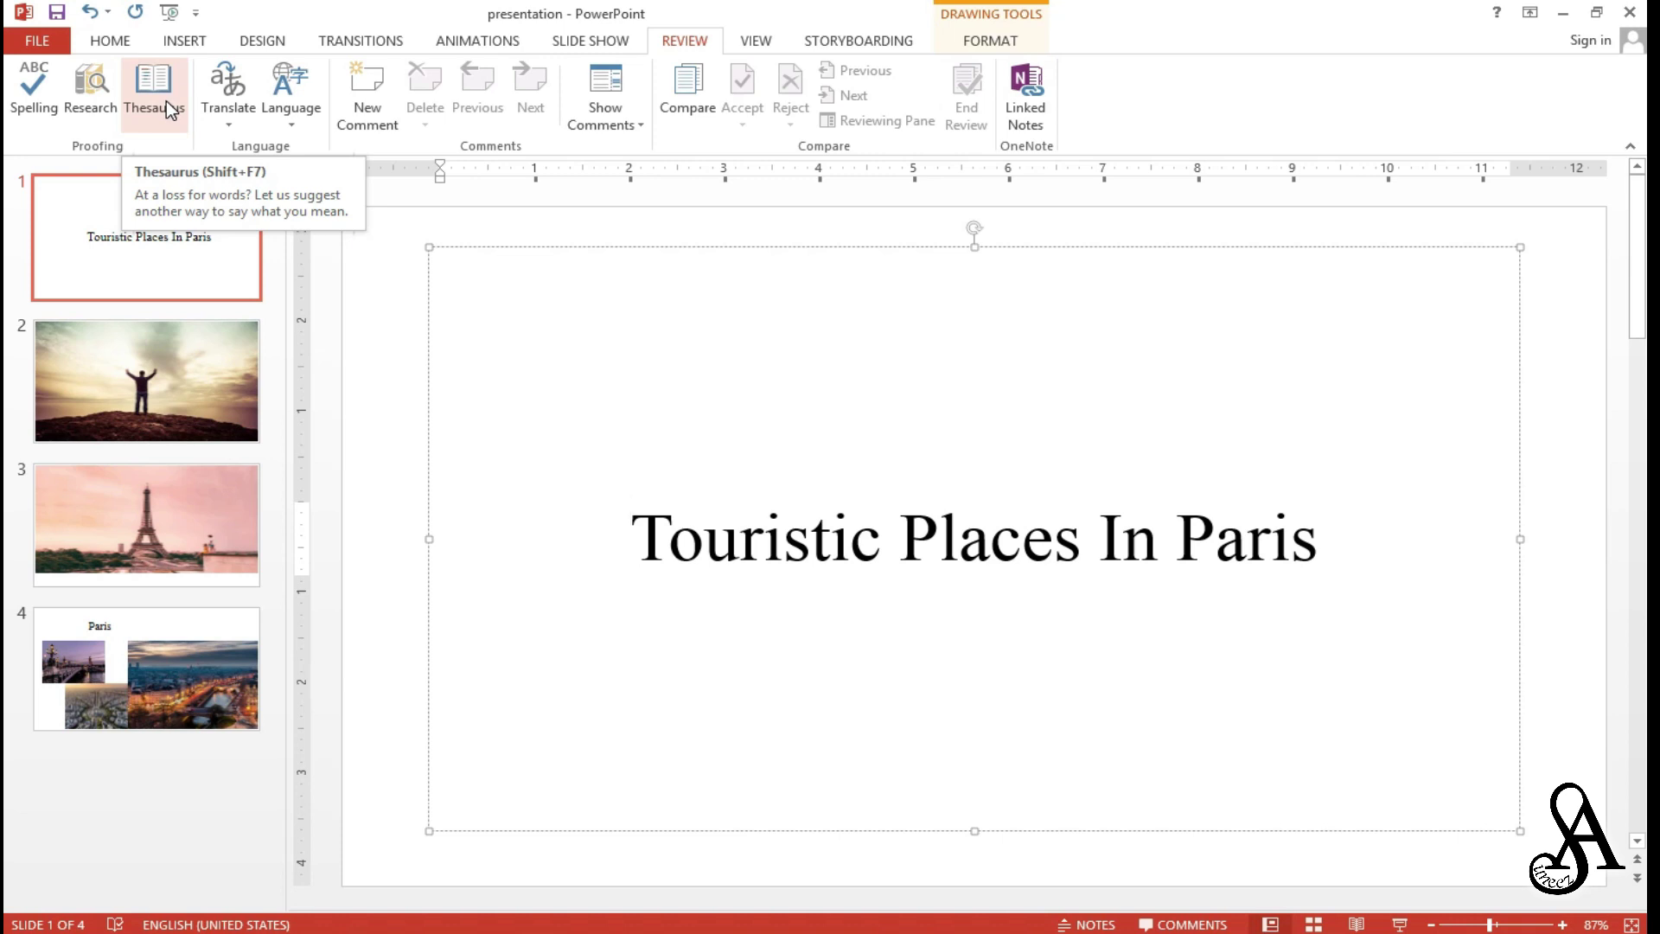
click(180, 95)
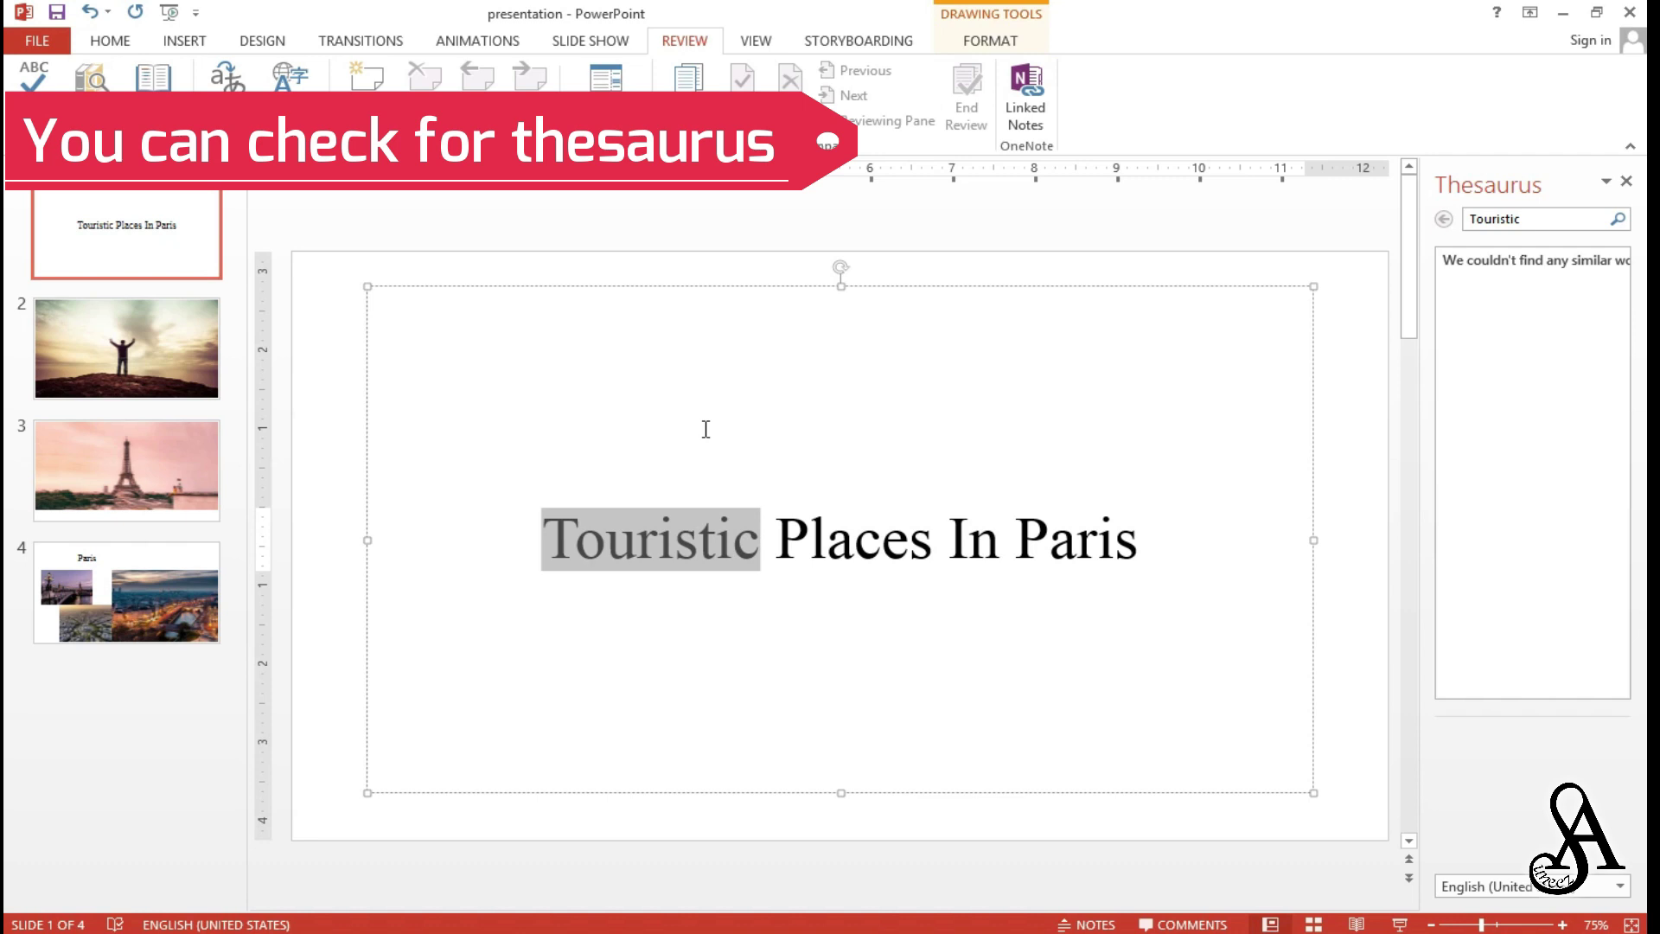
click(732, 434)
double_click(927, 546)
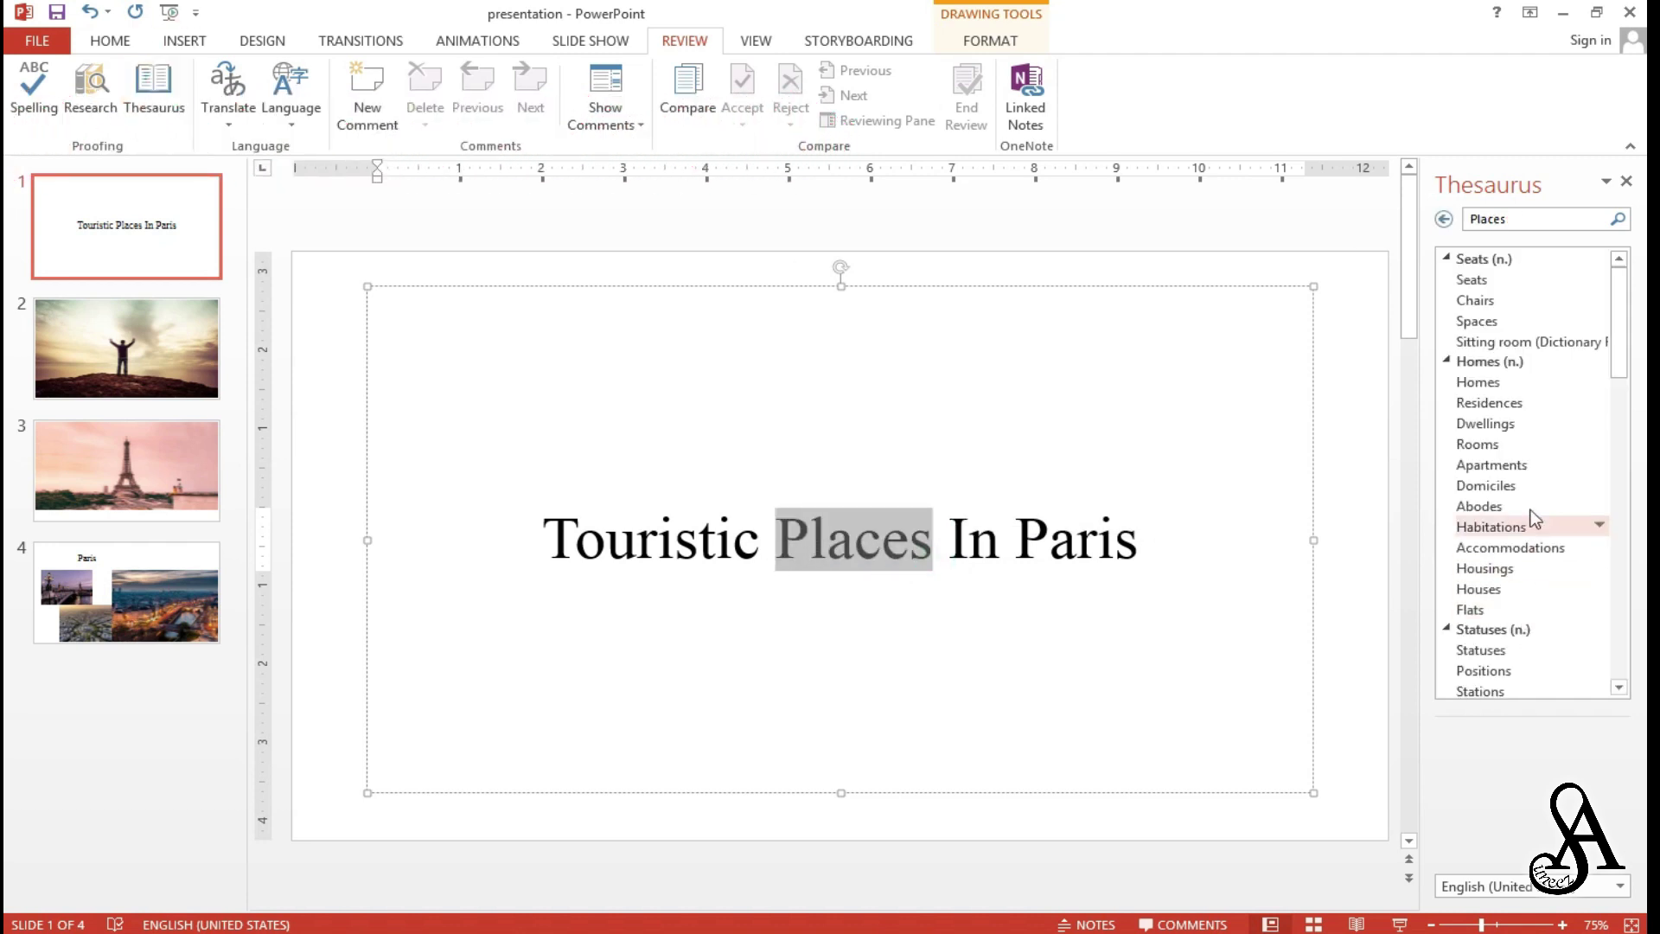
click(1623, 180)
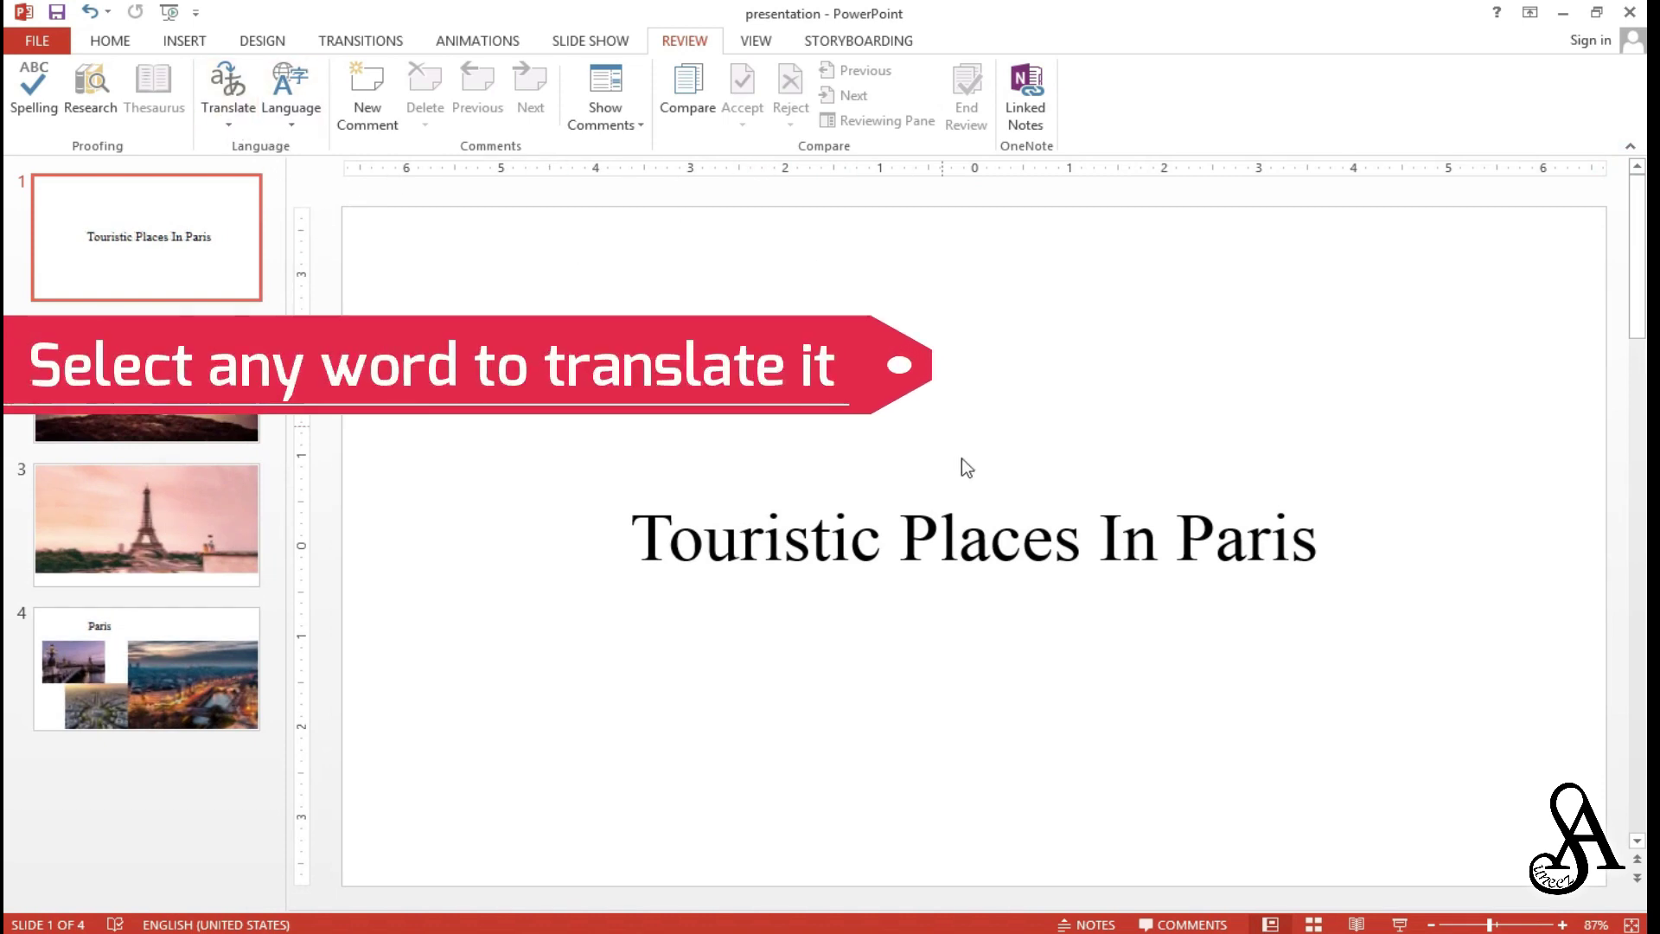
Step: Select 'Places' and view Language Preferences (English US default, Urdu Pakistan), cancelling unchanged
drag(1078, 536, 903, 545)
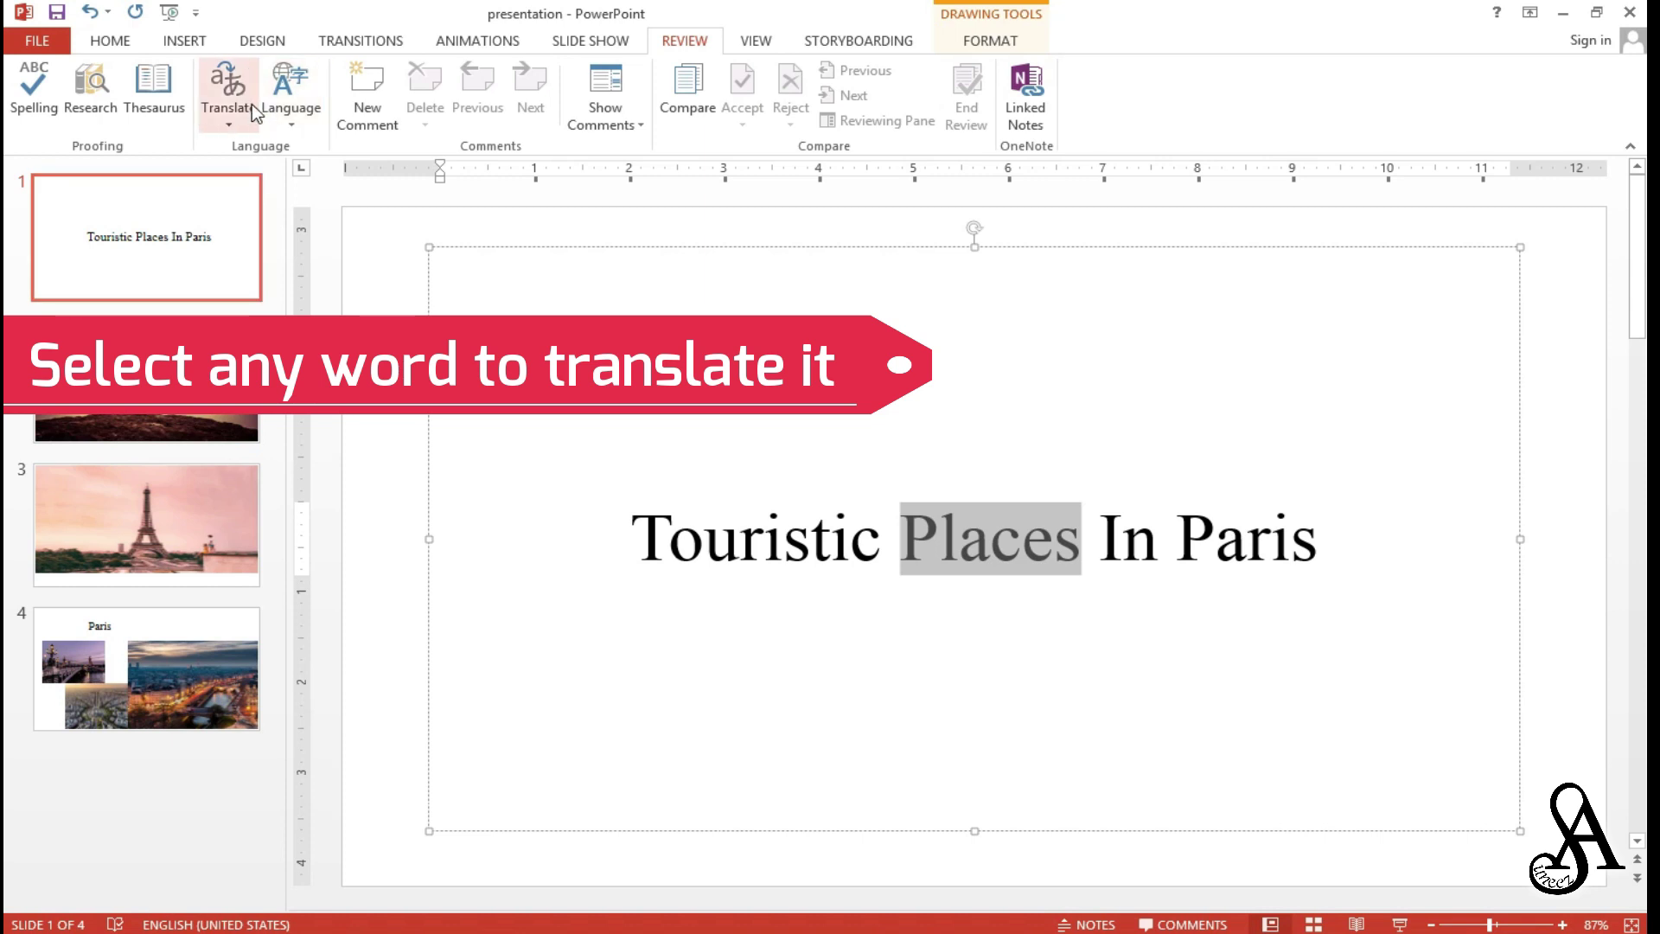
click(233, 127)
click(302, 230)
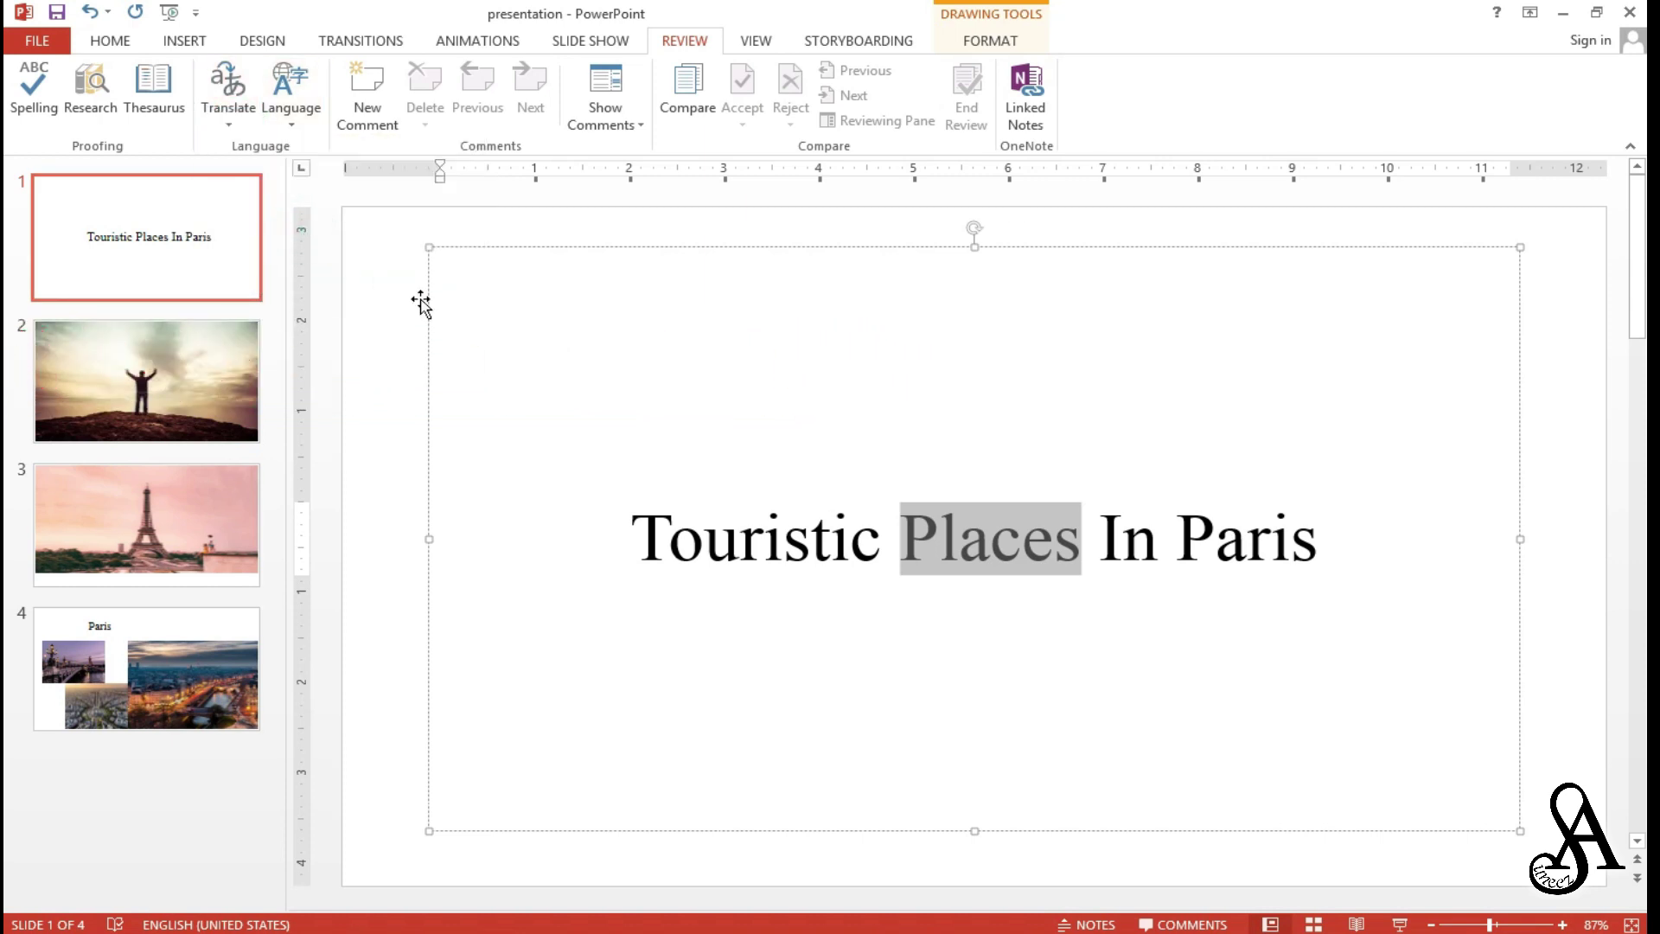
click(289, 128)
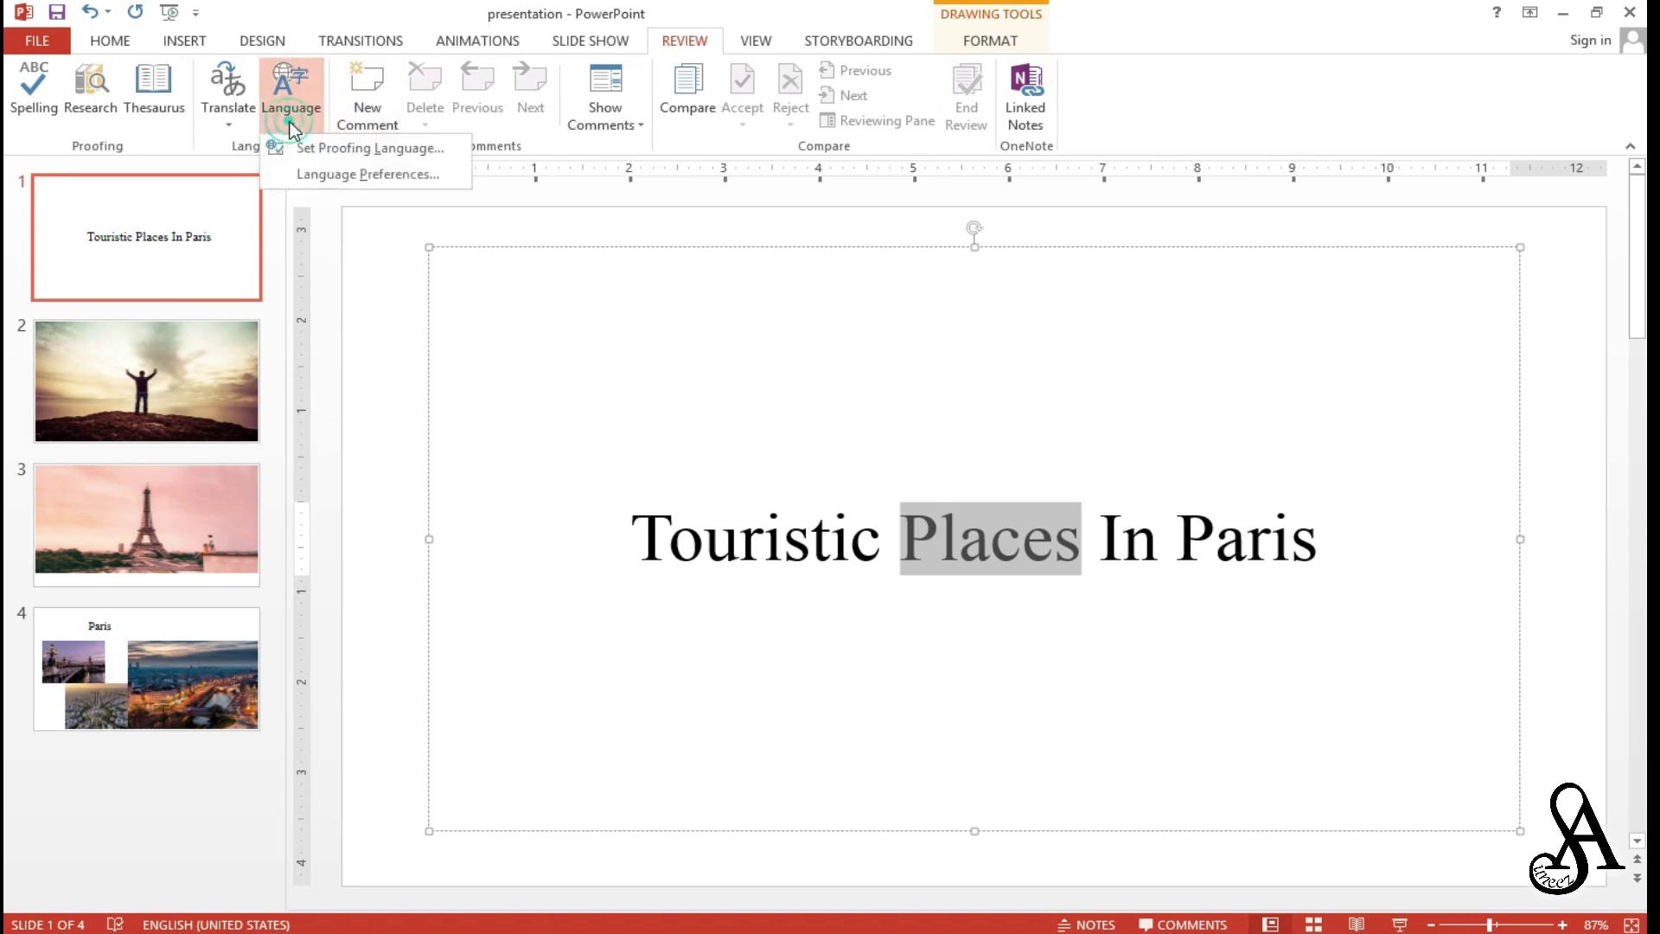
click(334, 176)
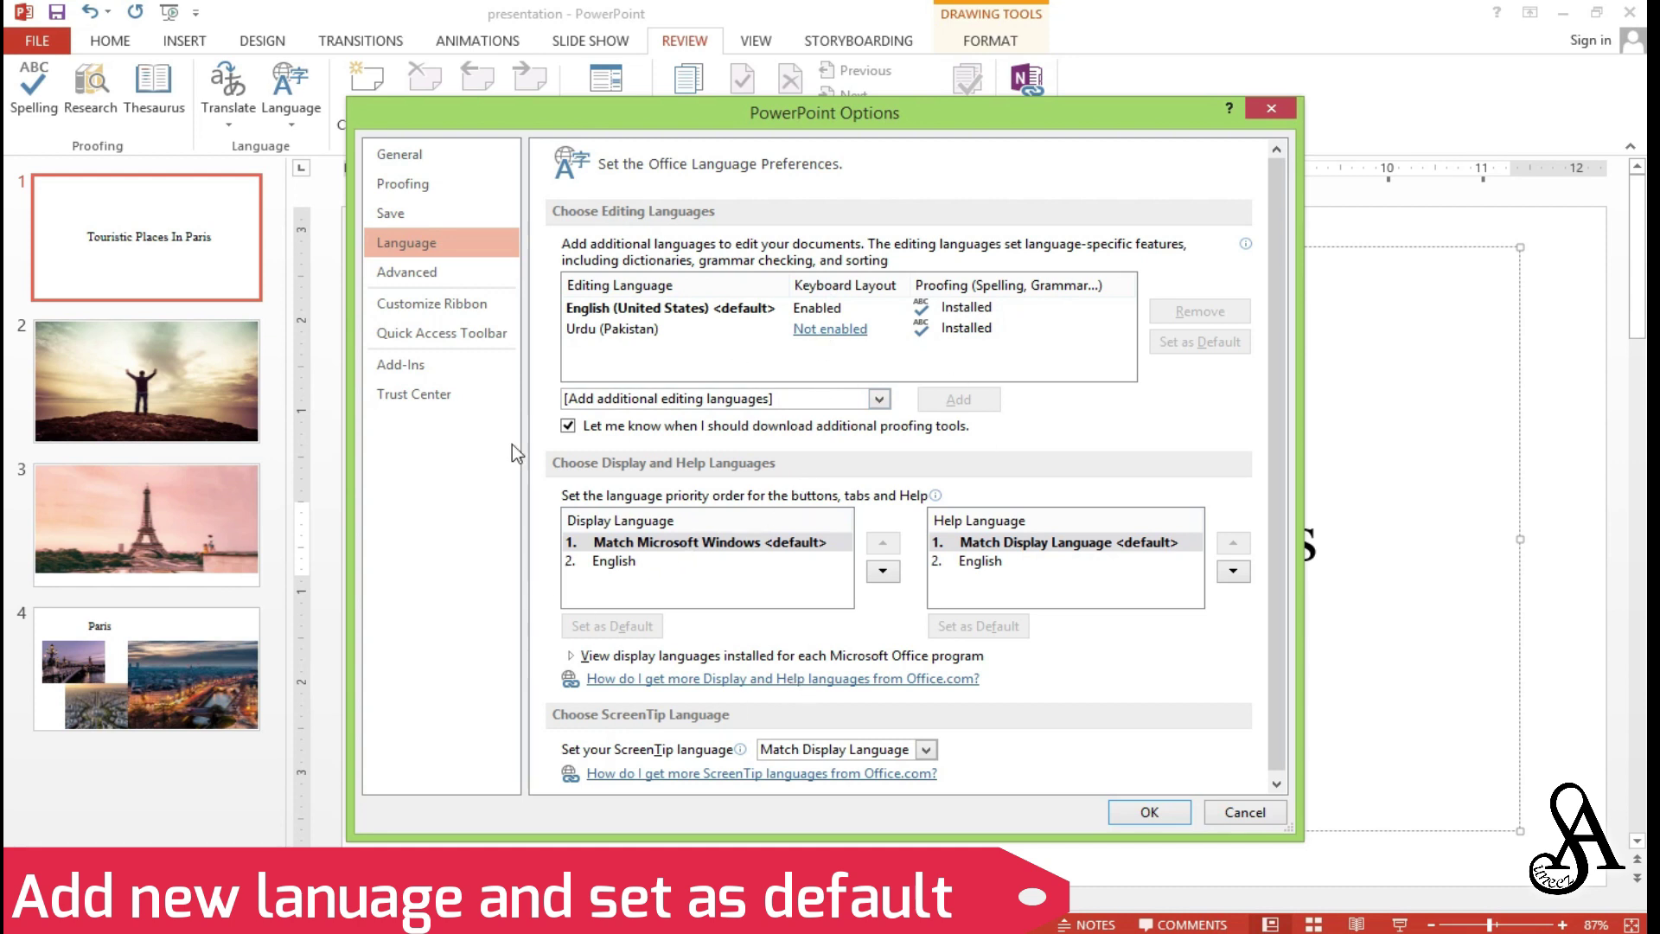
click(1263, 811)
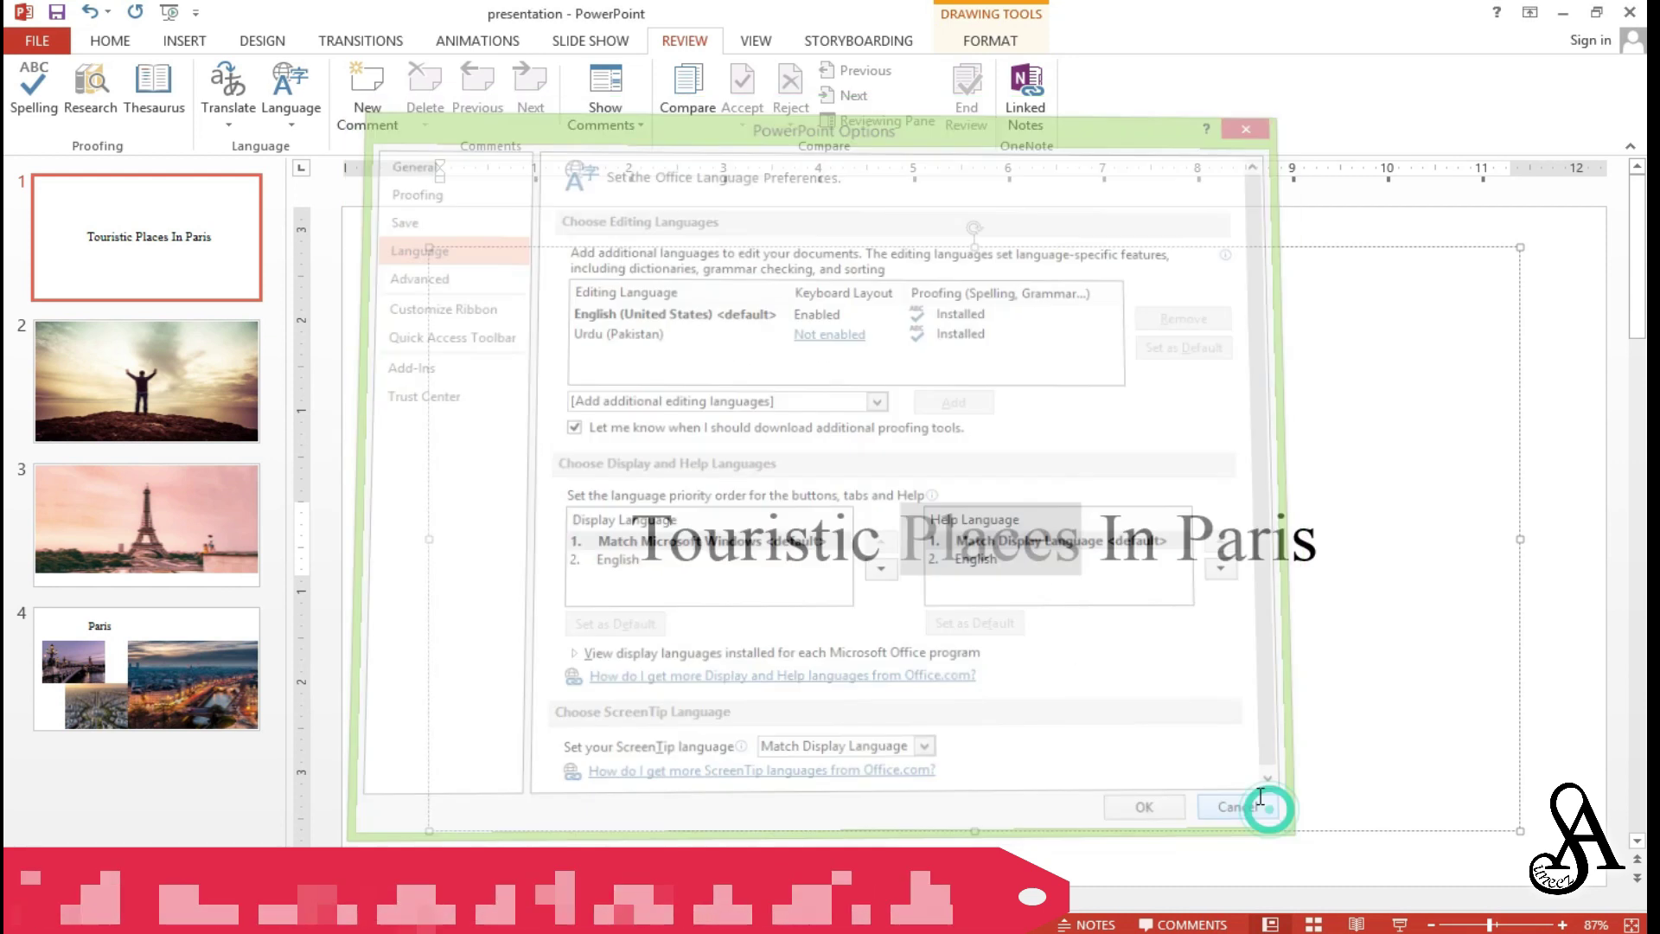
Step: Translate the selected word 'Places' into Urdu and copy the translation
click(229, 123)
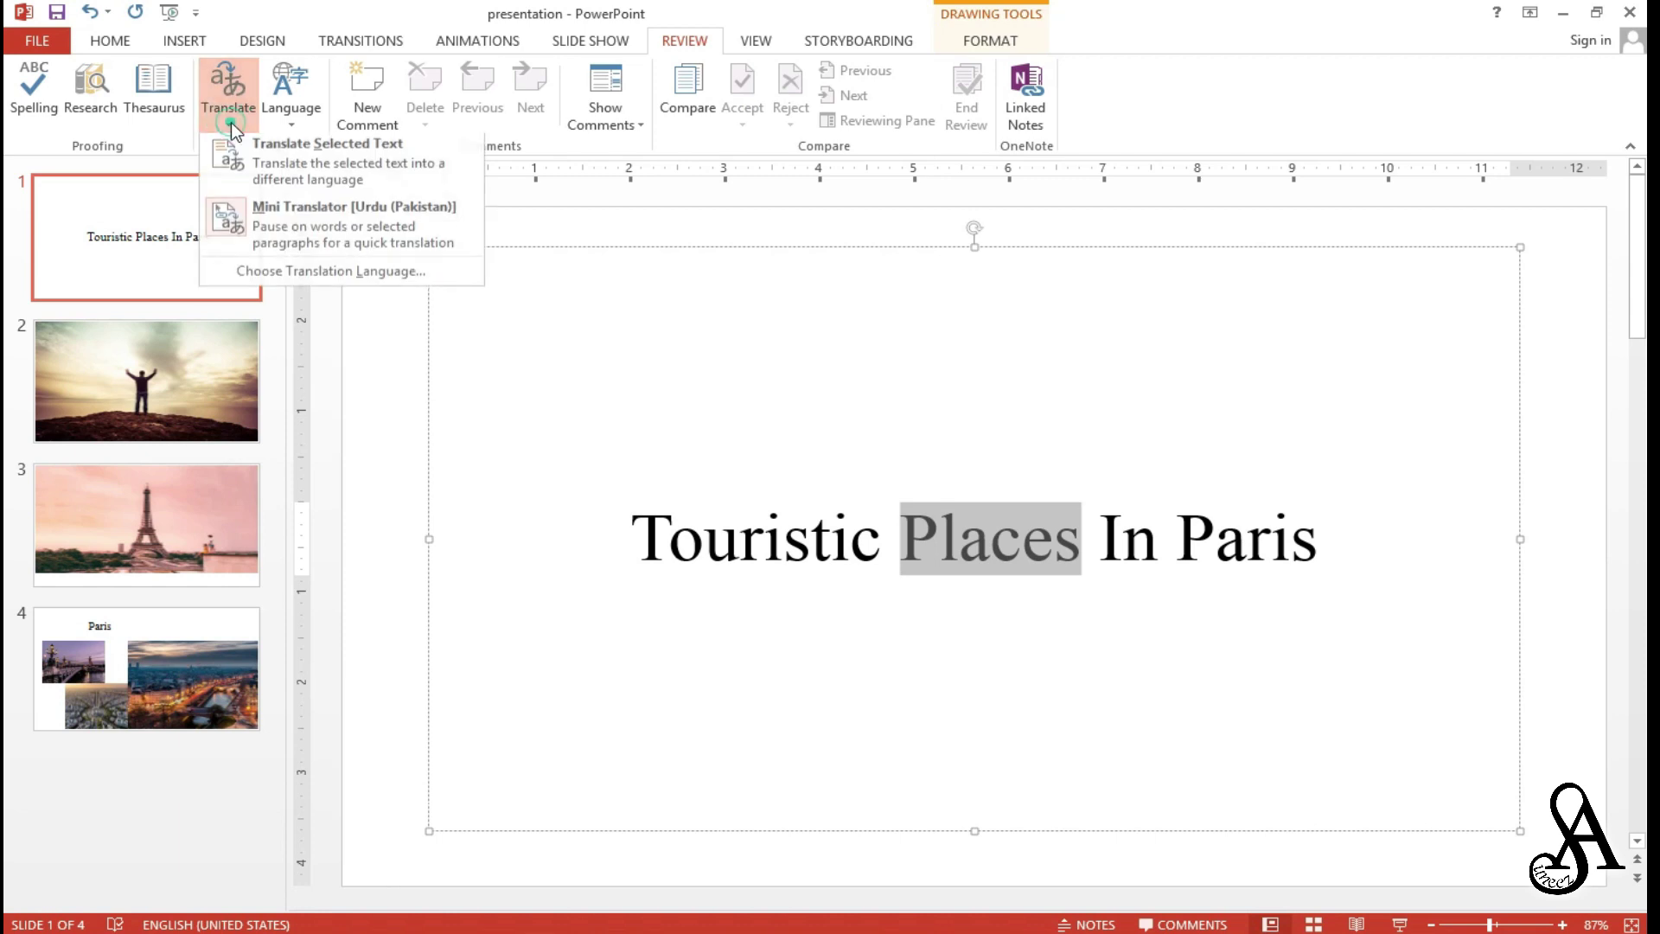
click(316, 174)
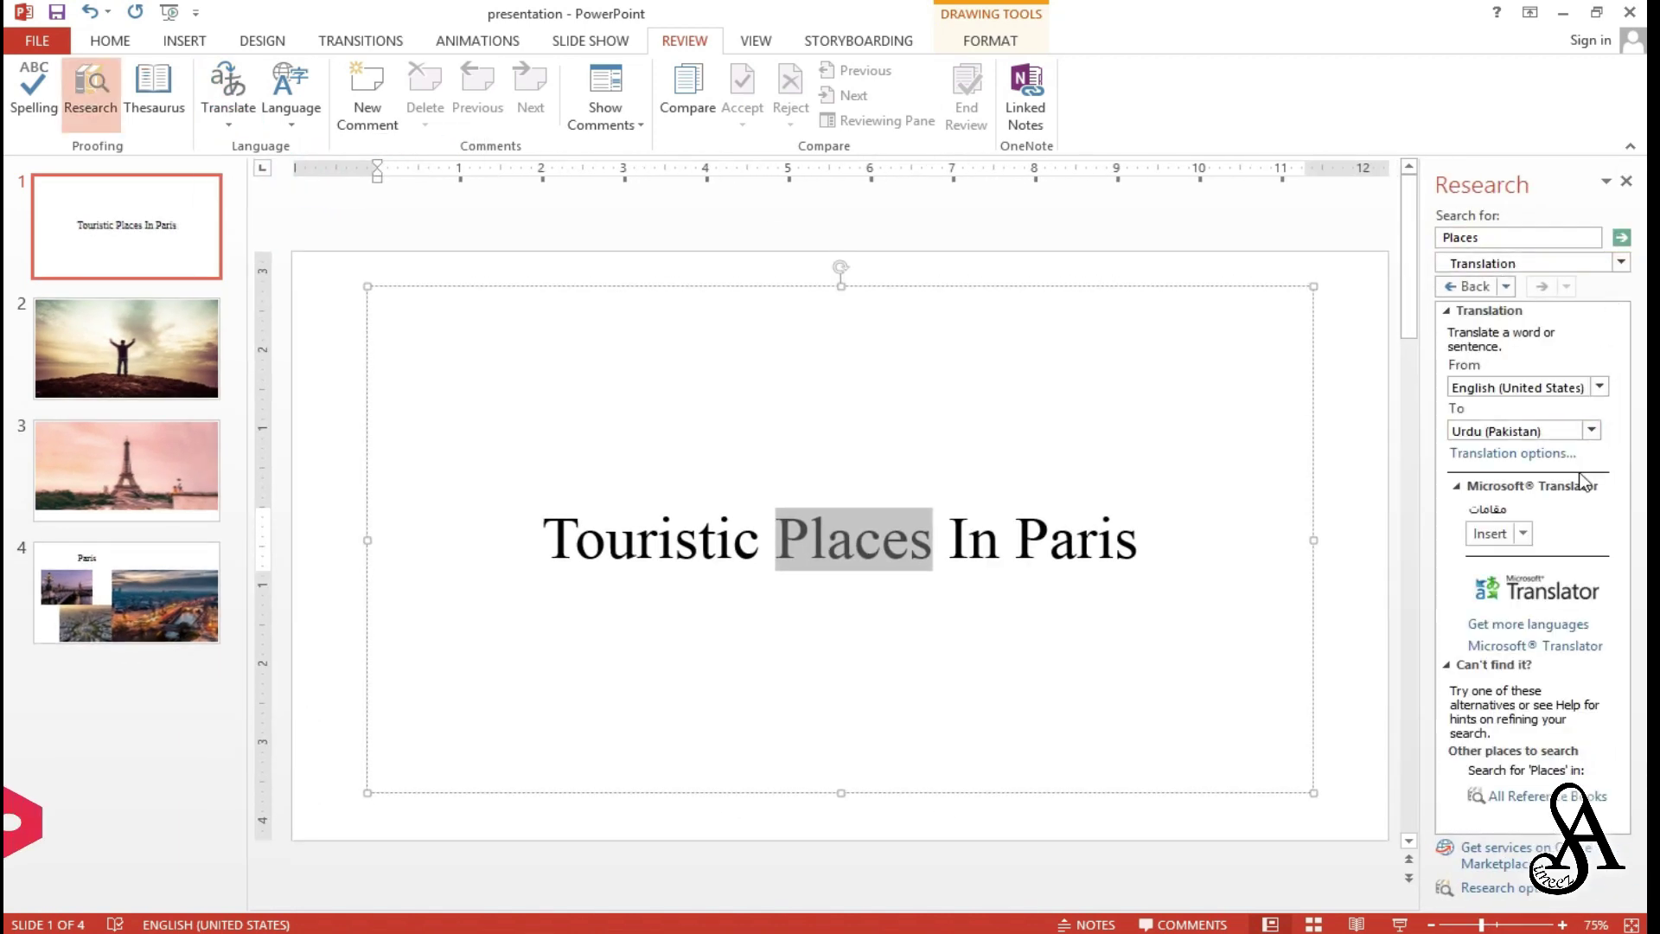
click(1522, 534)
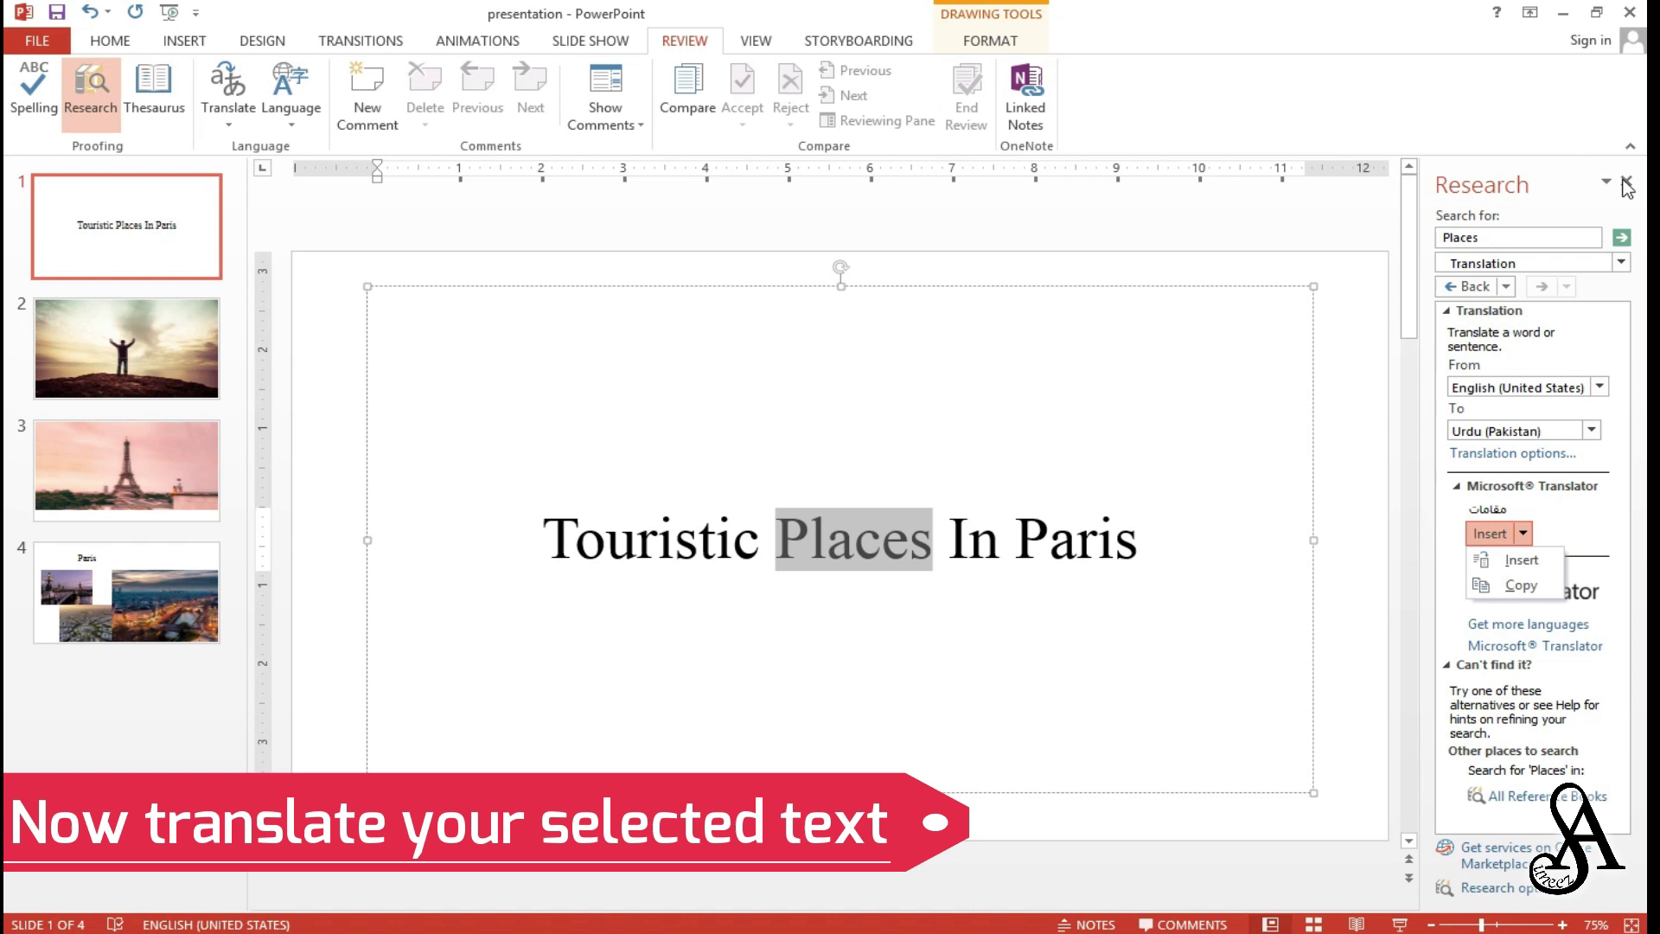
click(1522, 584)
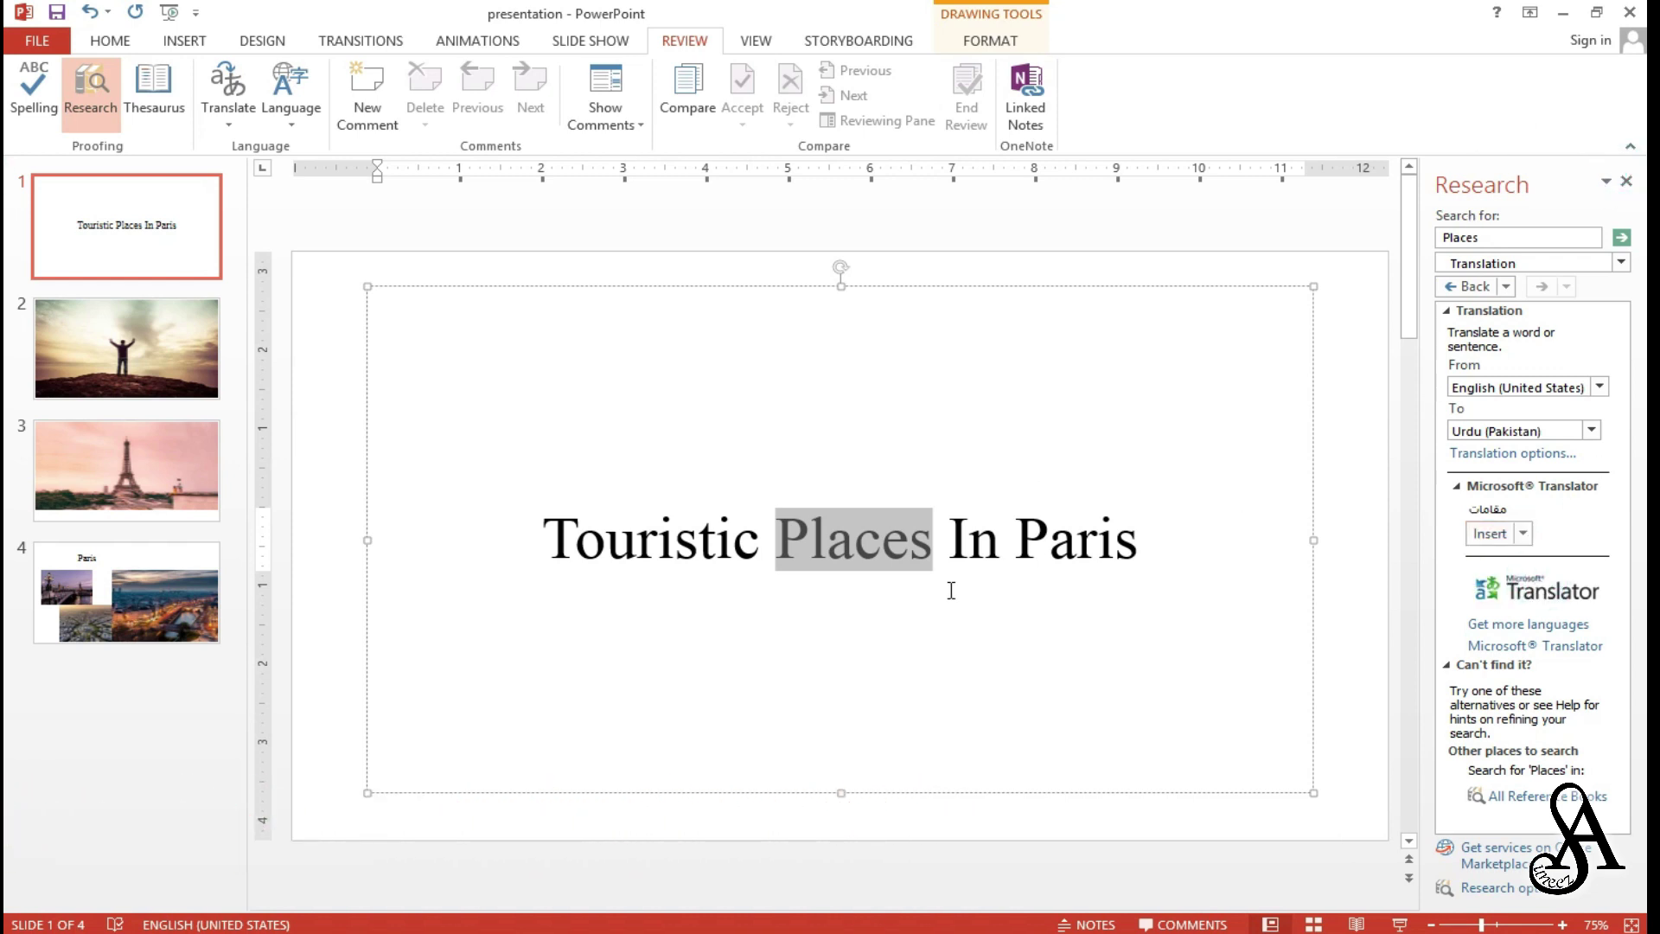
click(1626, 181)
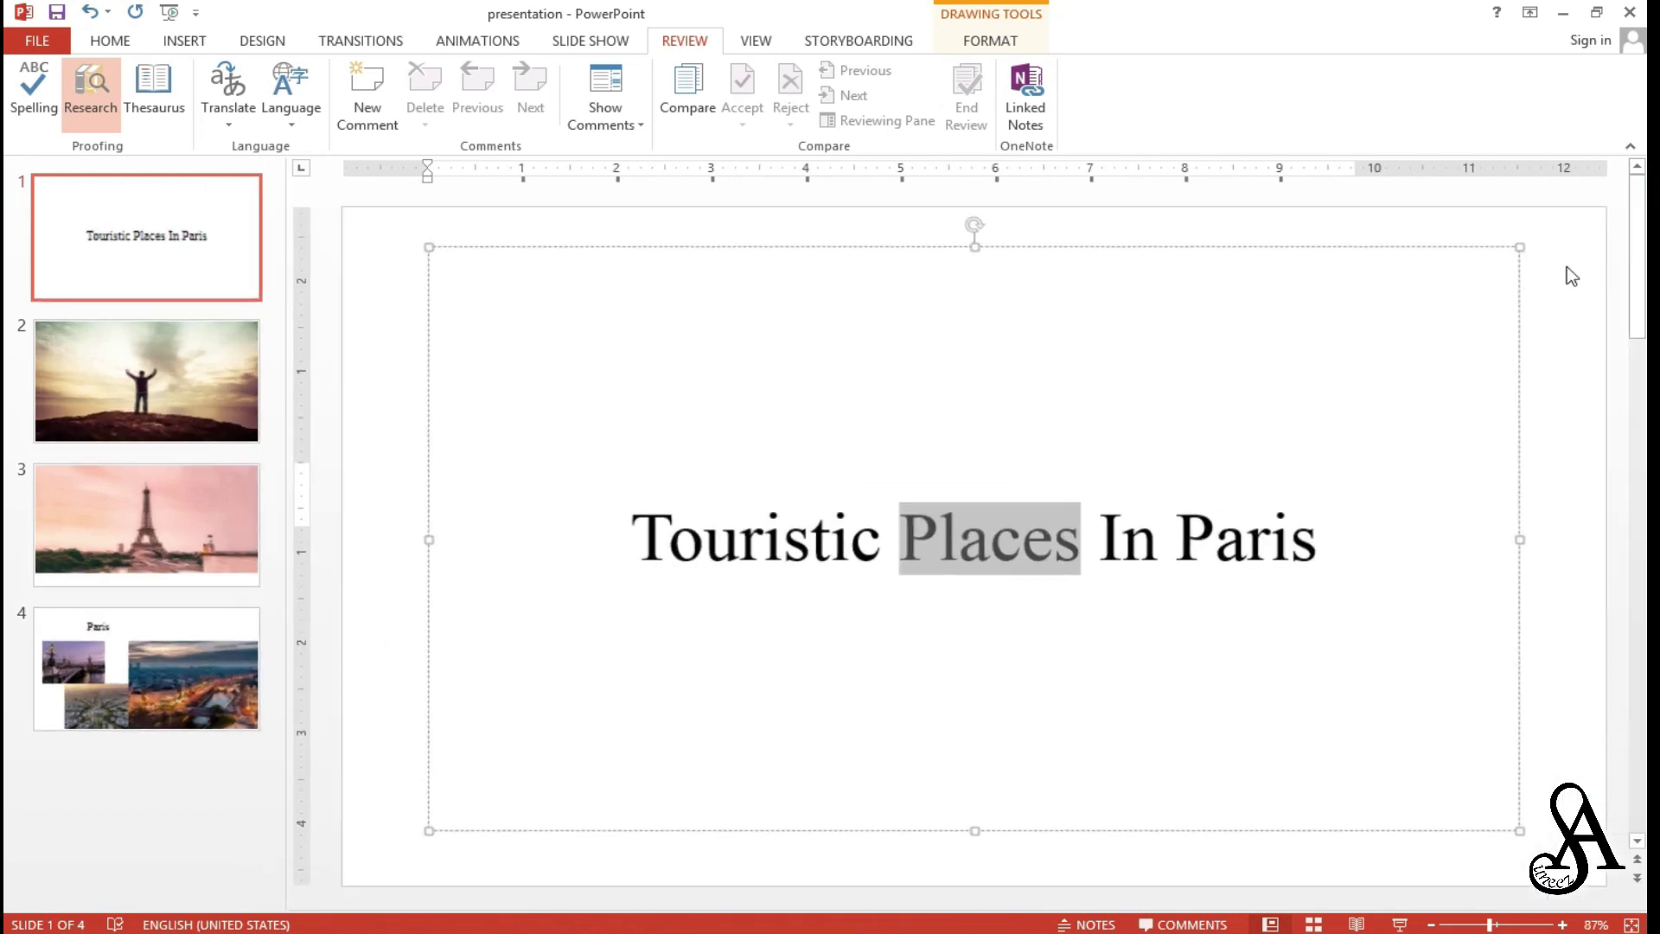
Step: Paste the Urdu word after 'Places' so the title reads 'Touristic Places (مقامات) In Paris'
click(1077, 544)
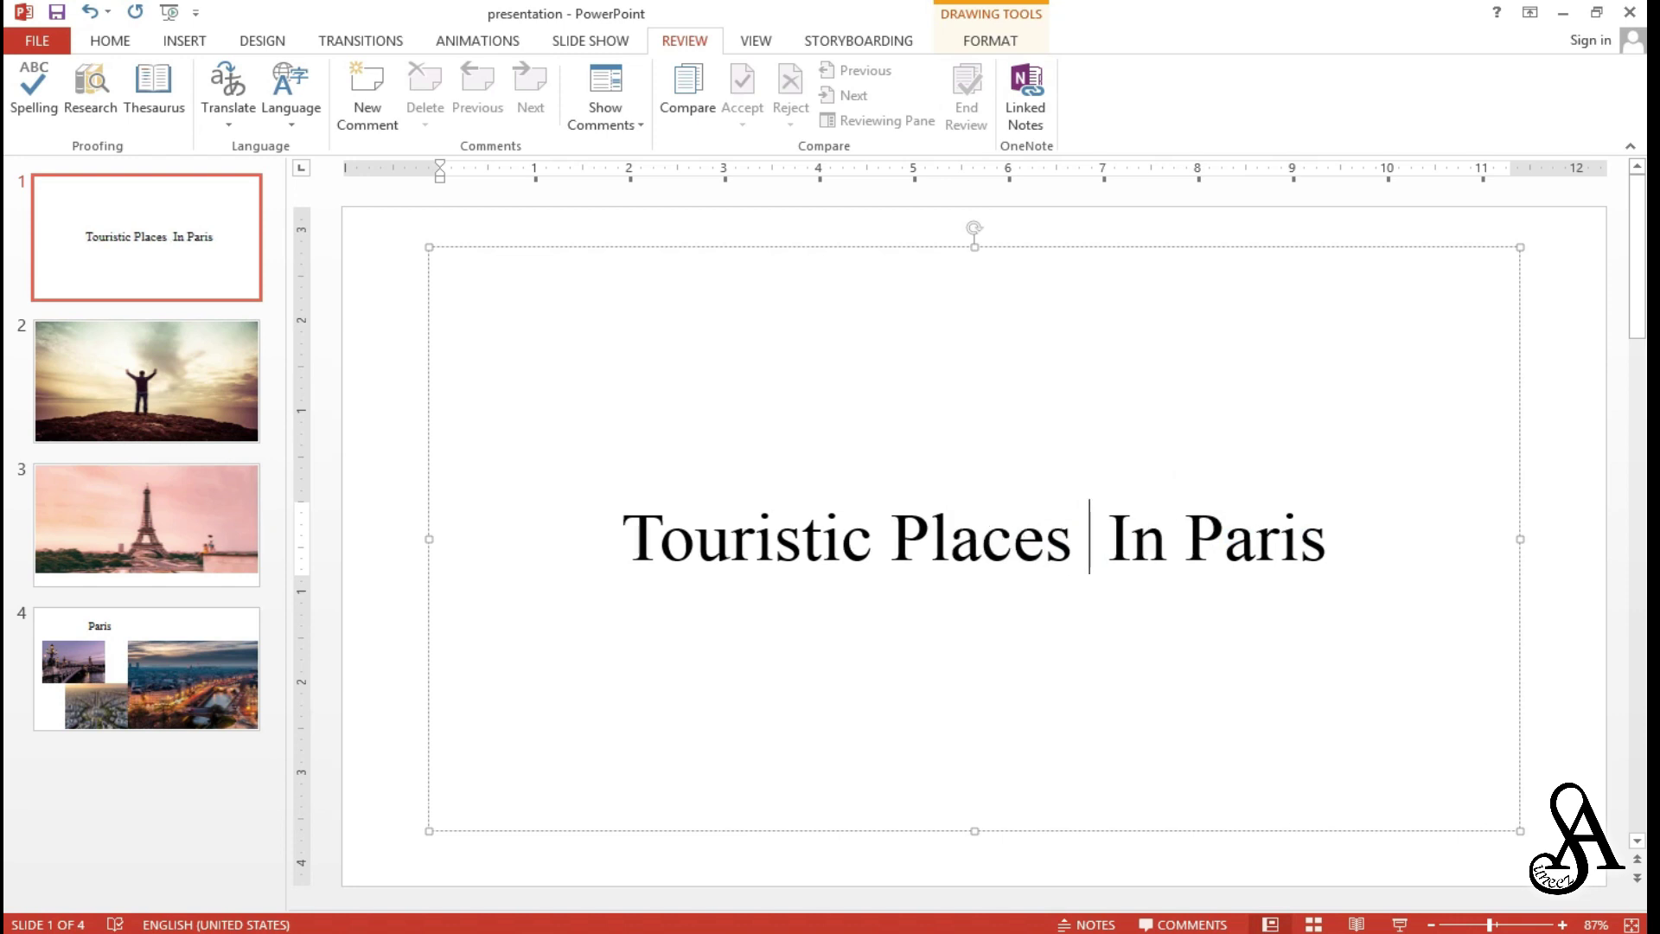
text((مقامات))
click(1068, 615)
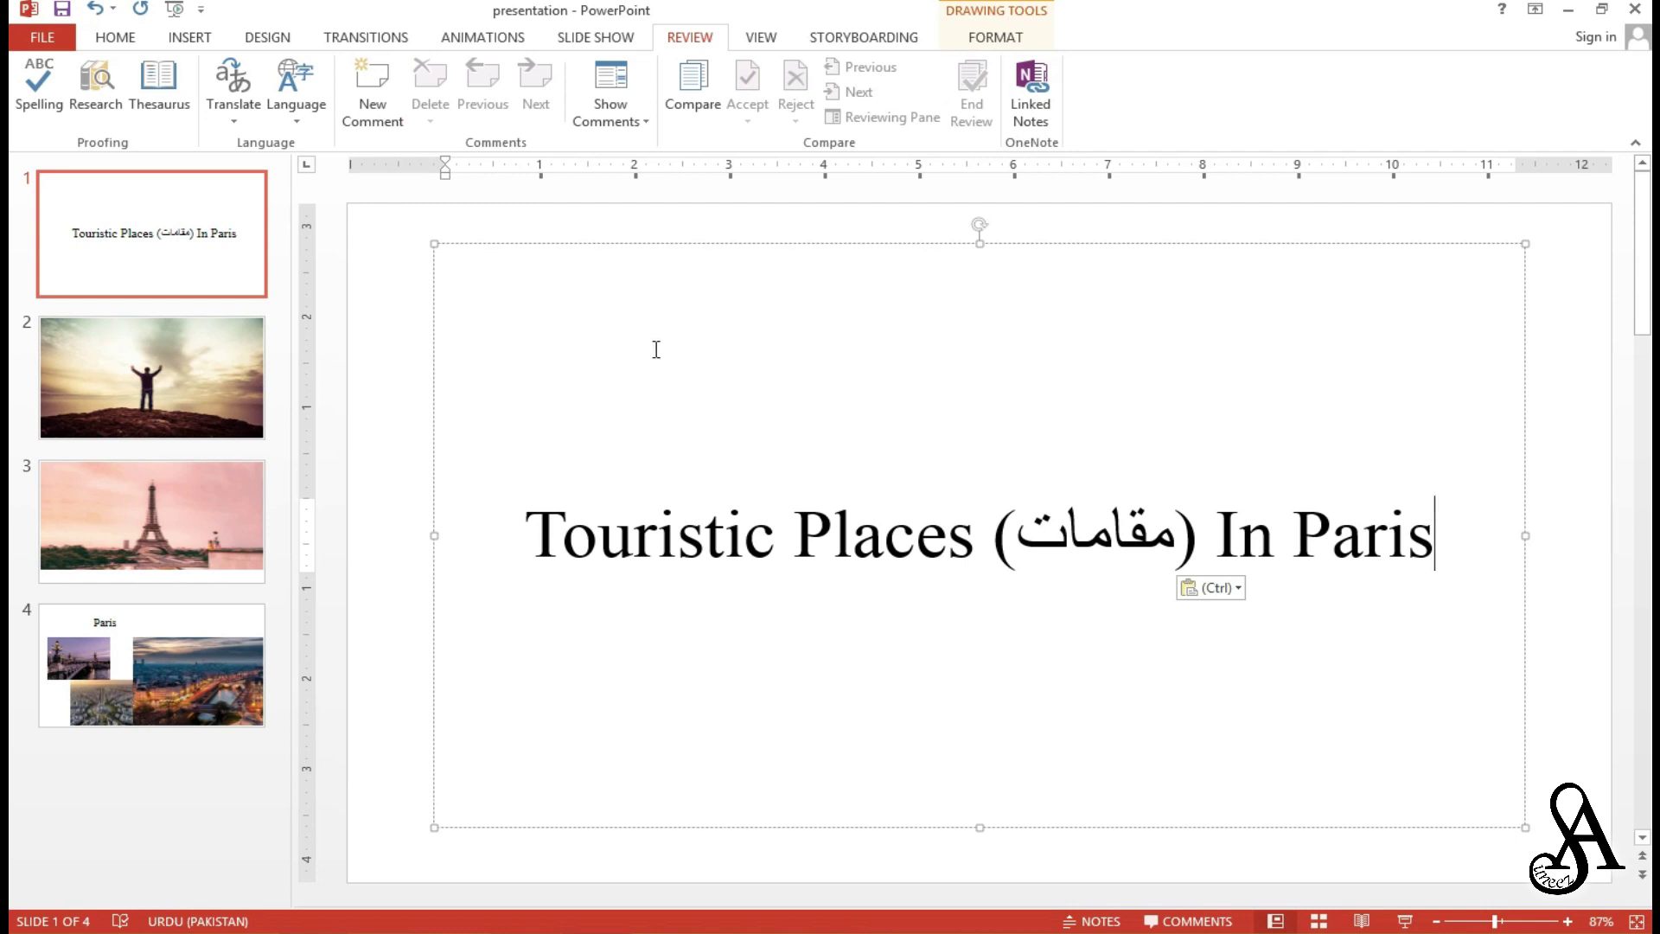
click(563, 354)
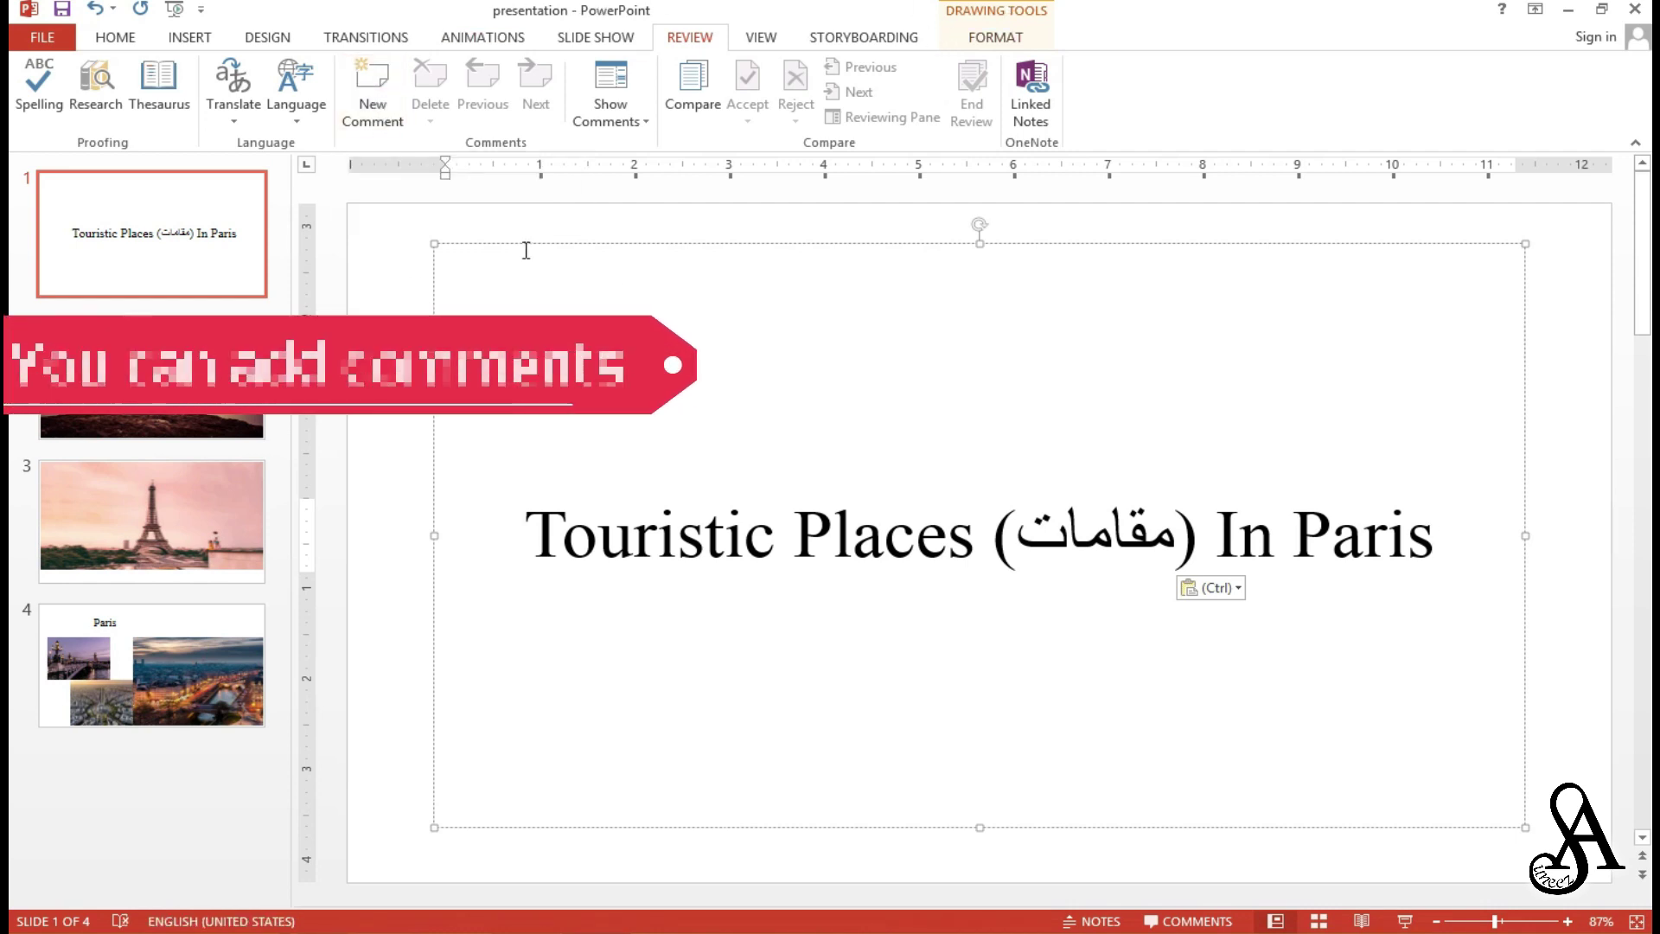
Step: Add an 'IT Department' comment to the title slide and move its marker just after 'Paris'
click(356, 112)
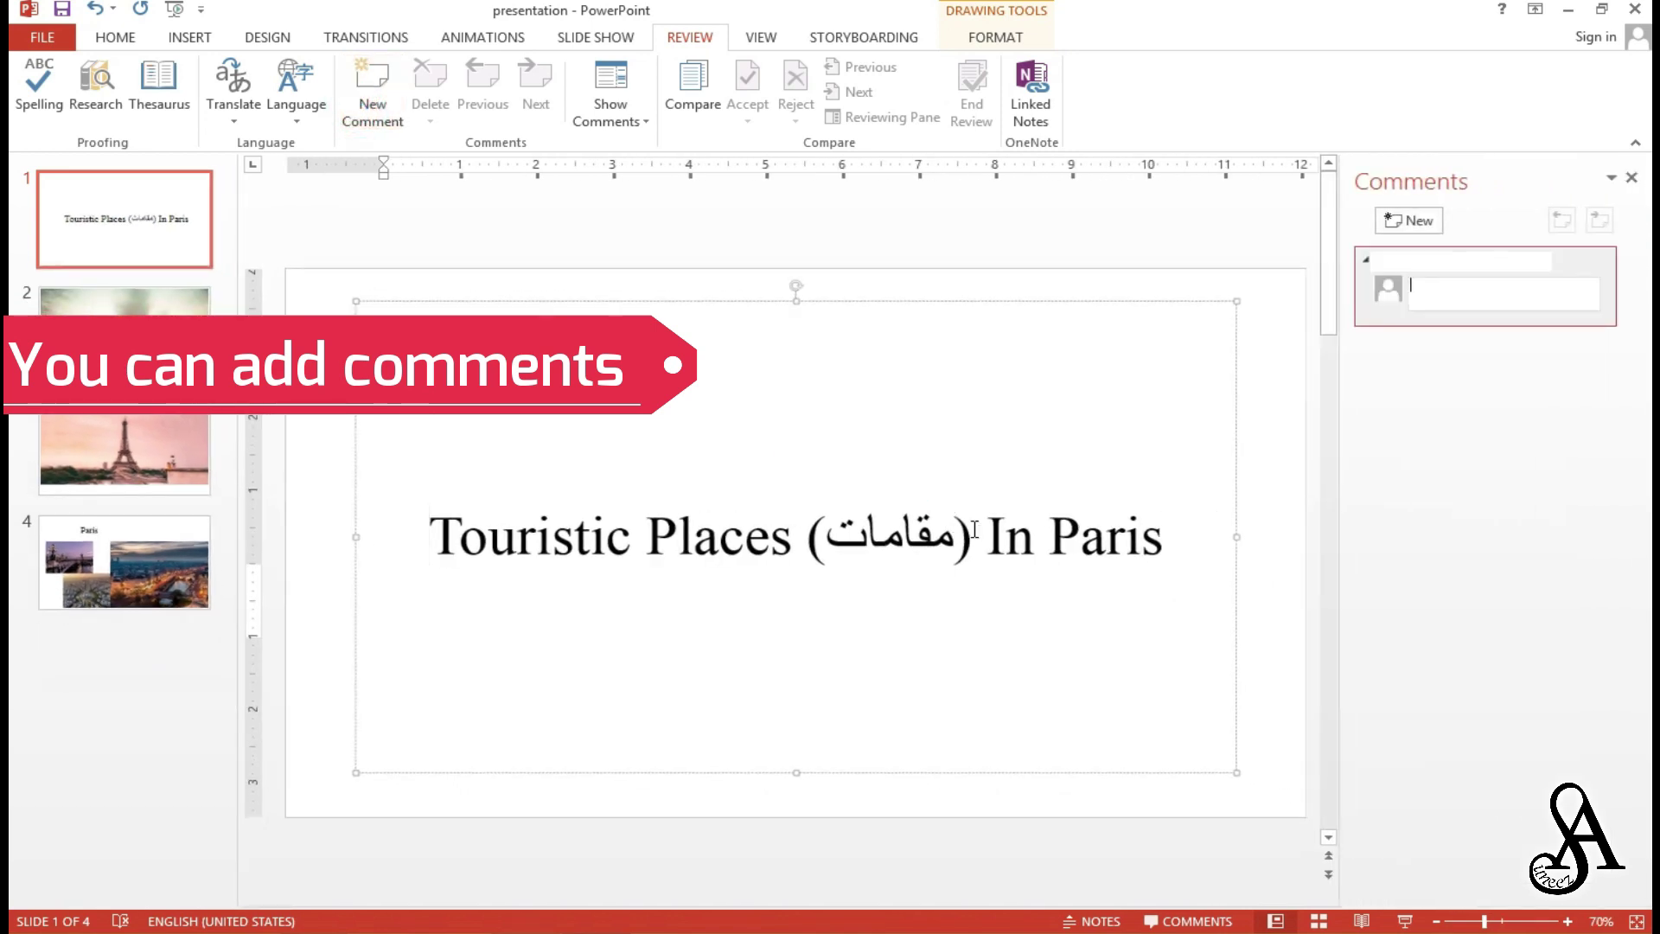
mouse_move(1486, 285)
click(1433, 299)
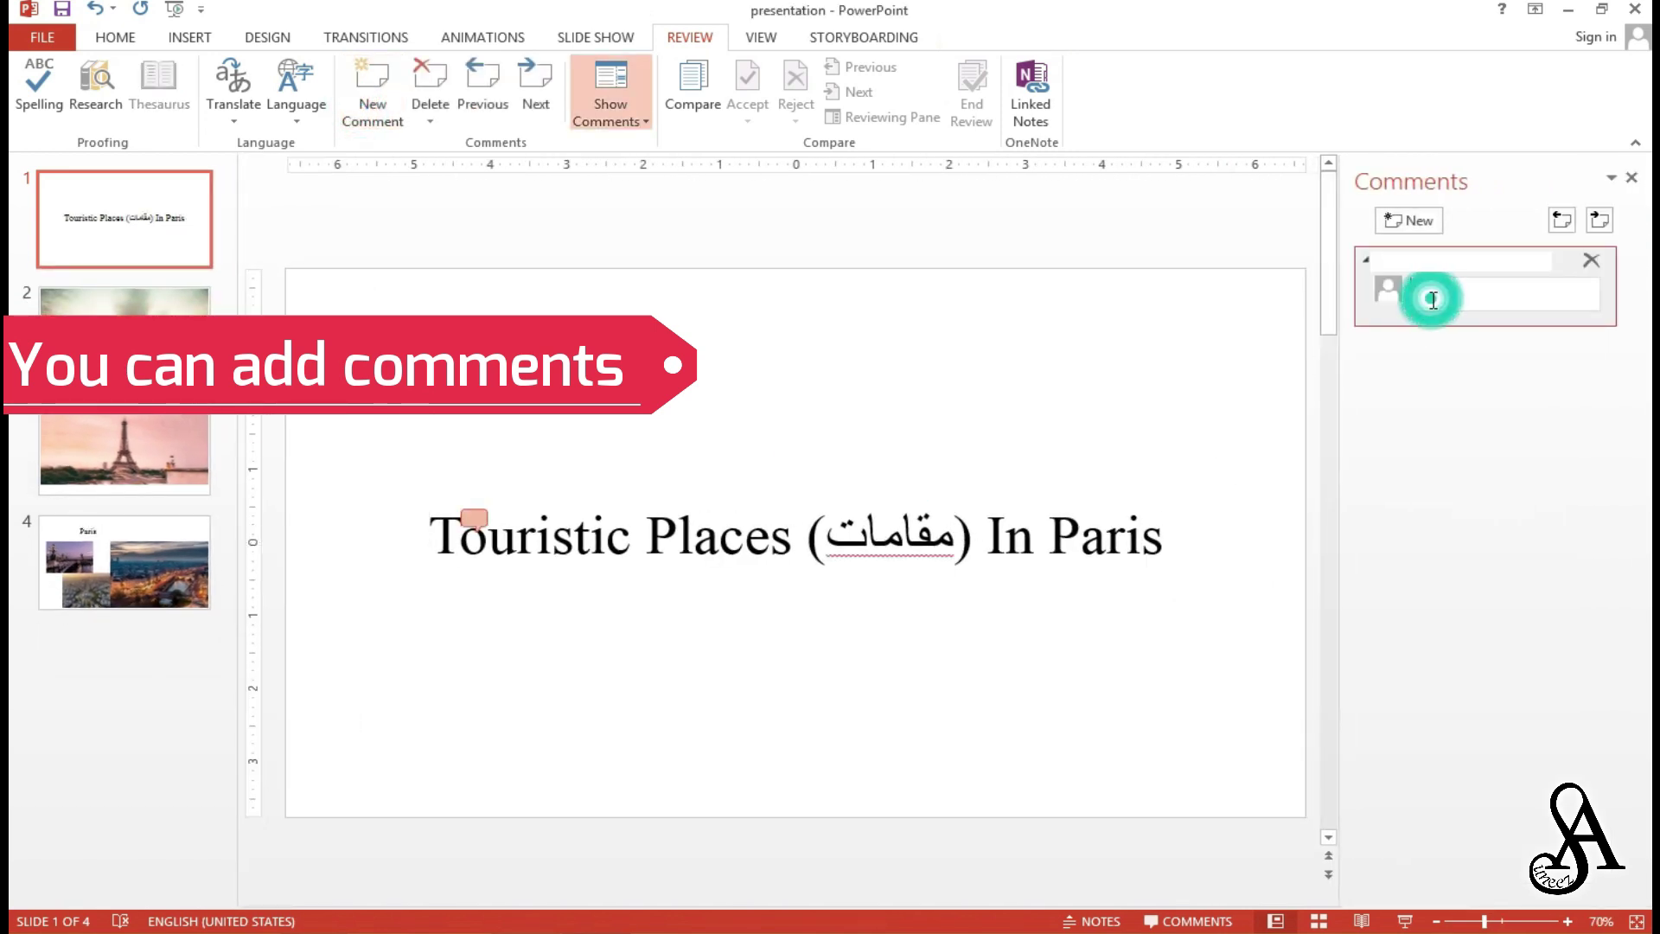
text(IT Department)
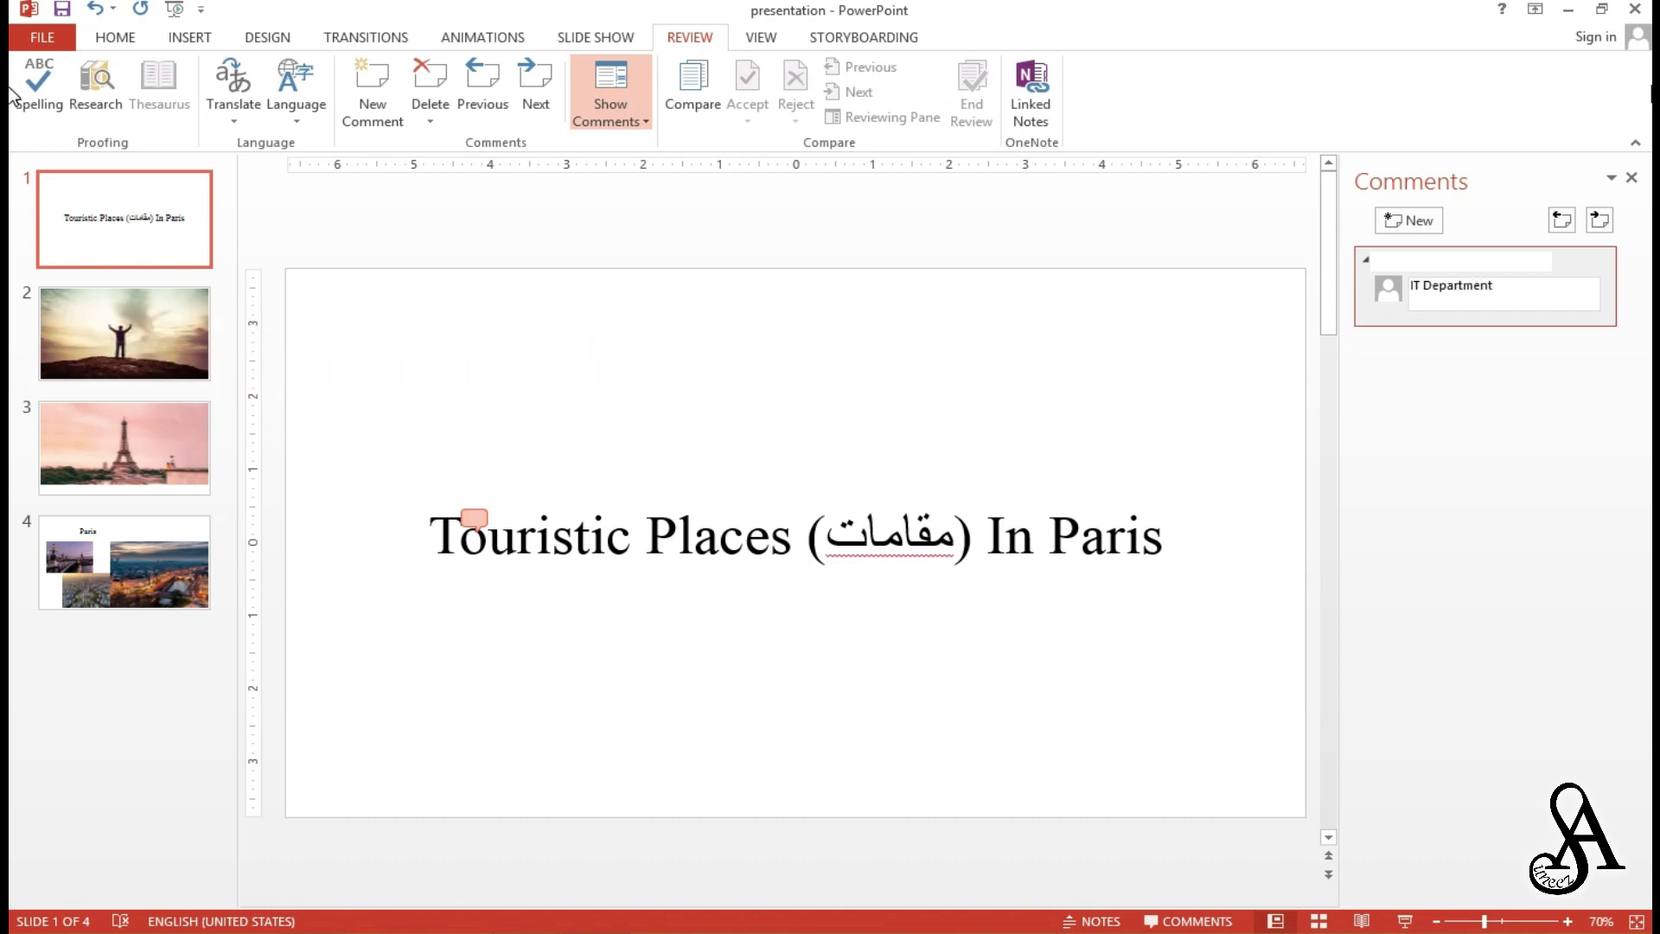
click(1555, 441)
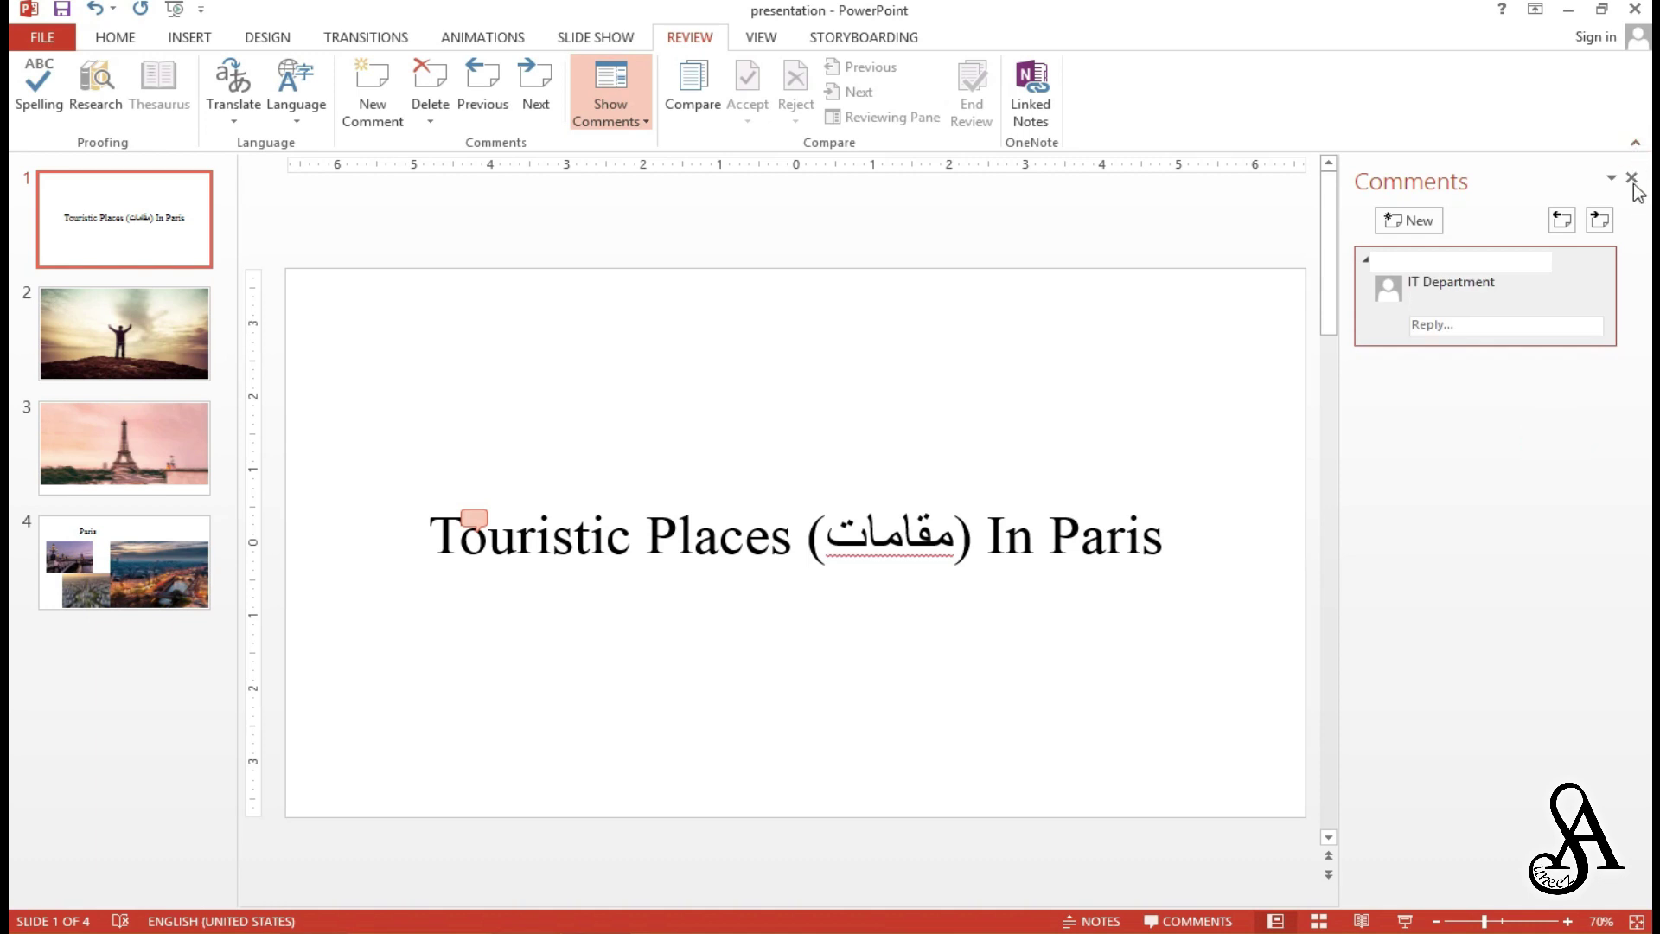
click(1633, 180)
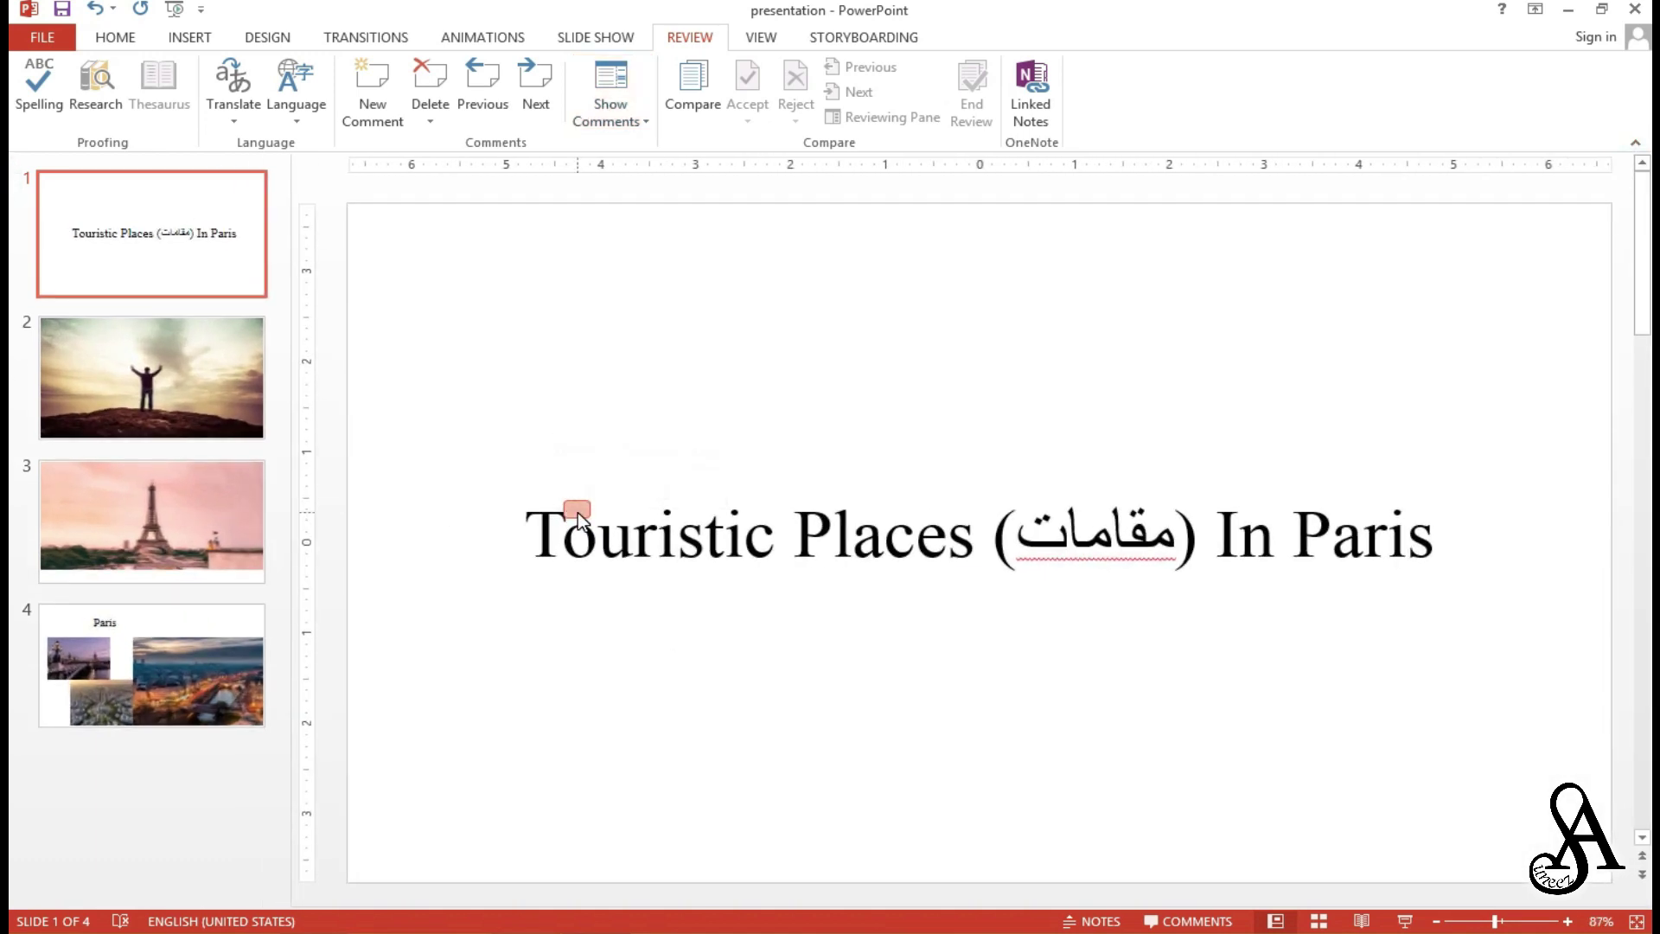
drag(577, 510, 1473, 529)
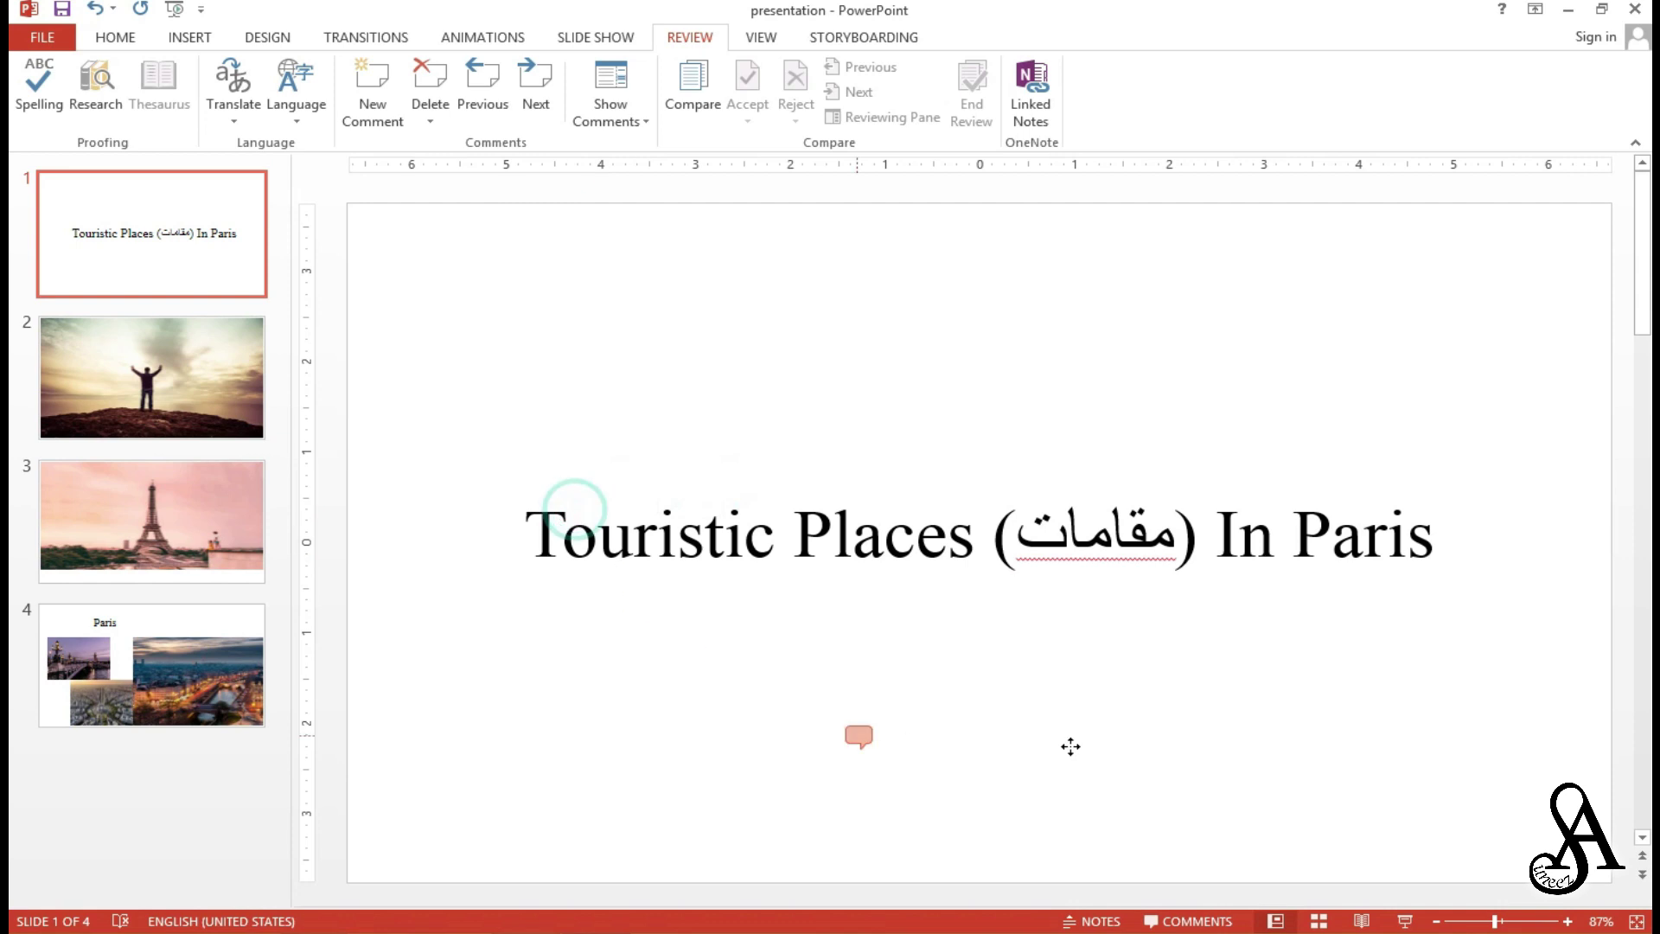
Step: Toggle the comments list, reopen the comment, and check the Delete options without deleting
click(1472, 528)
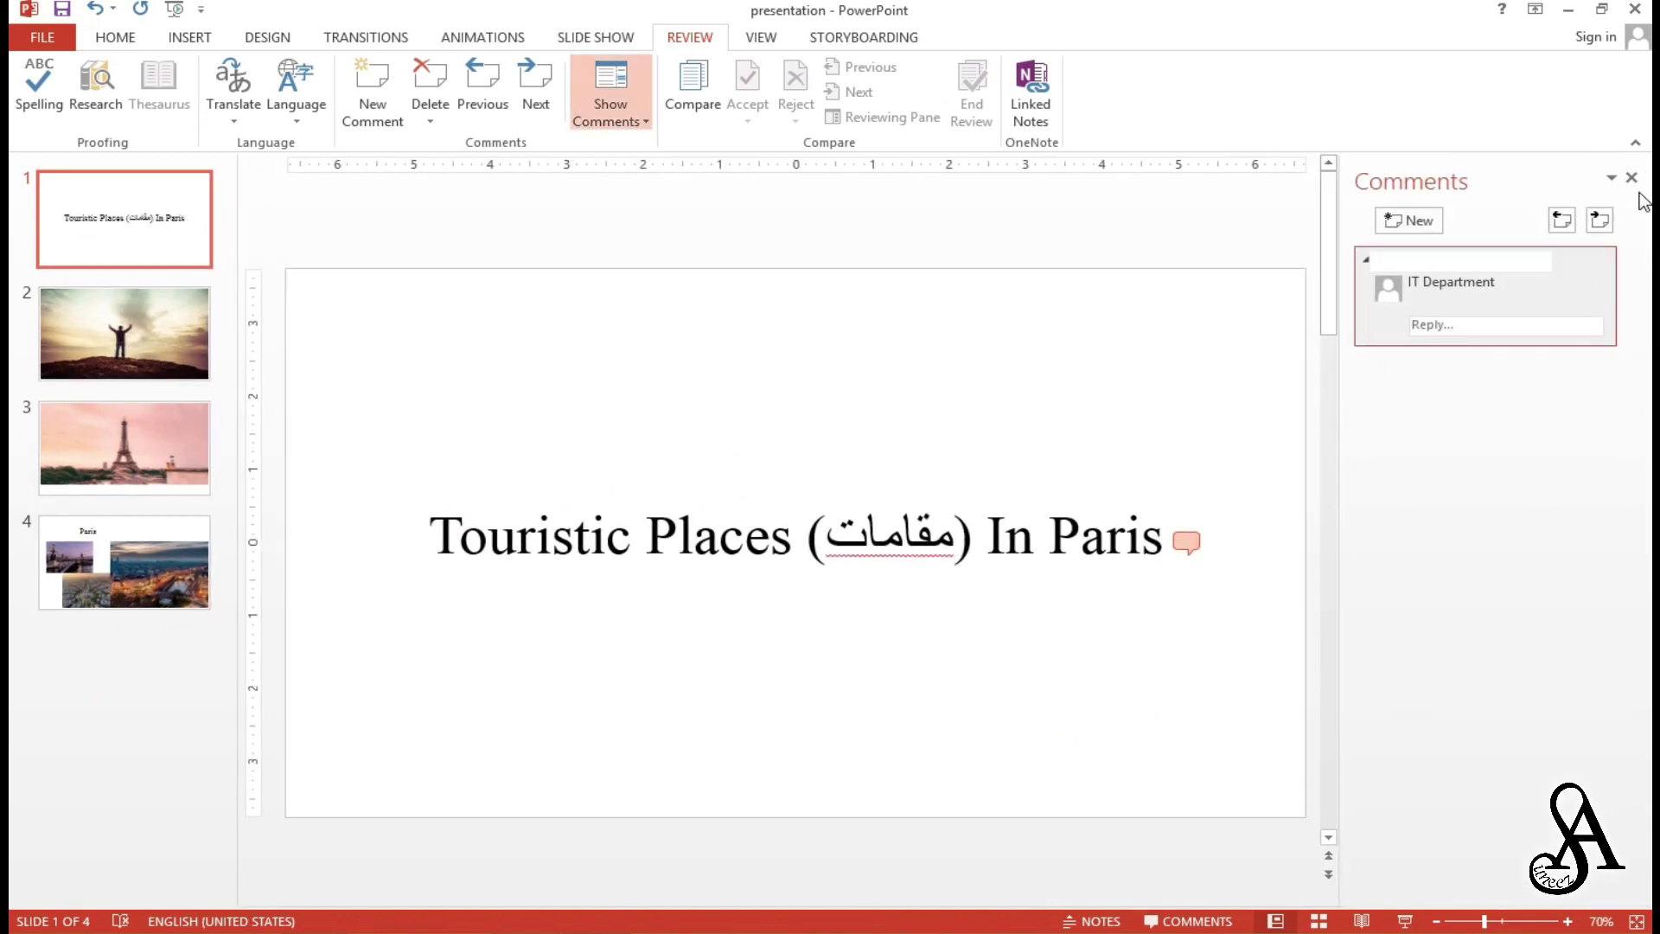
click(1633, 178)
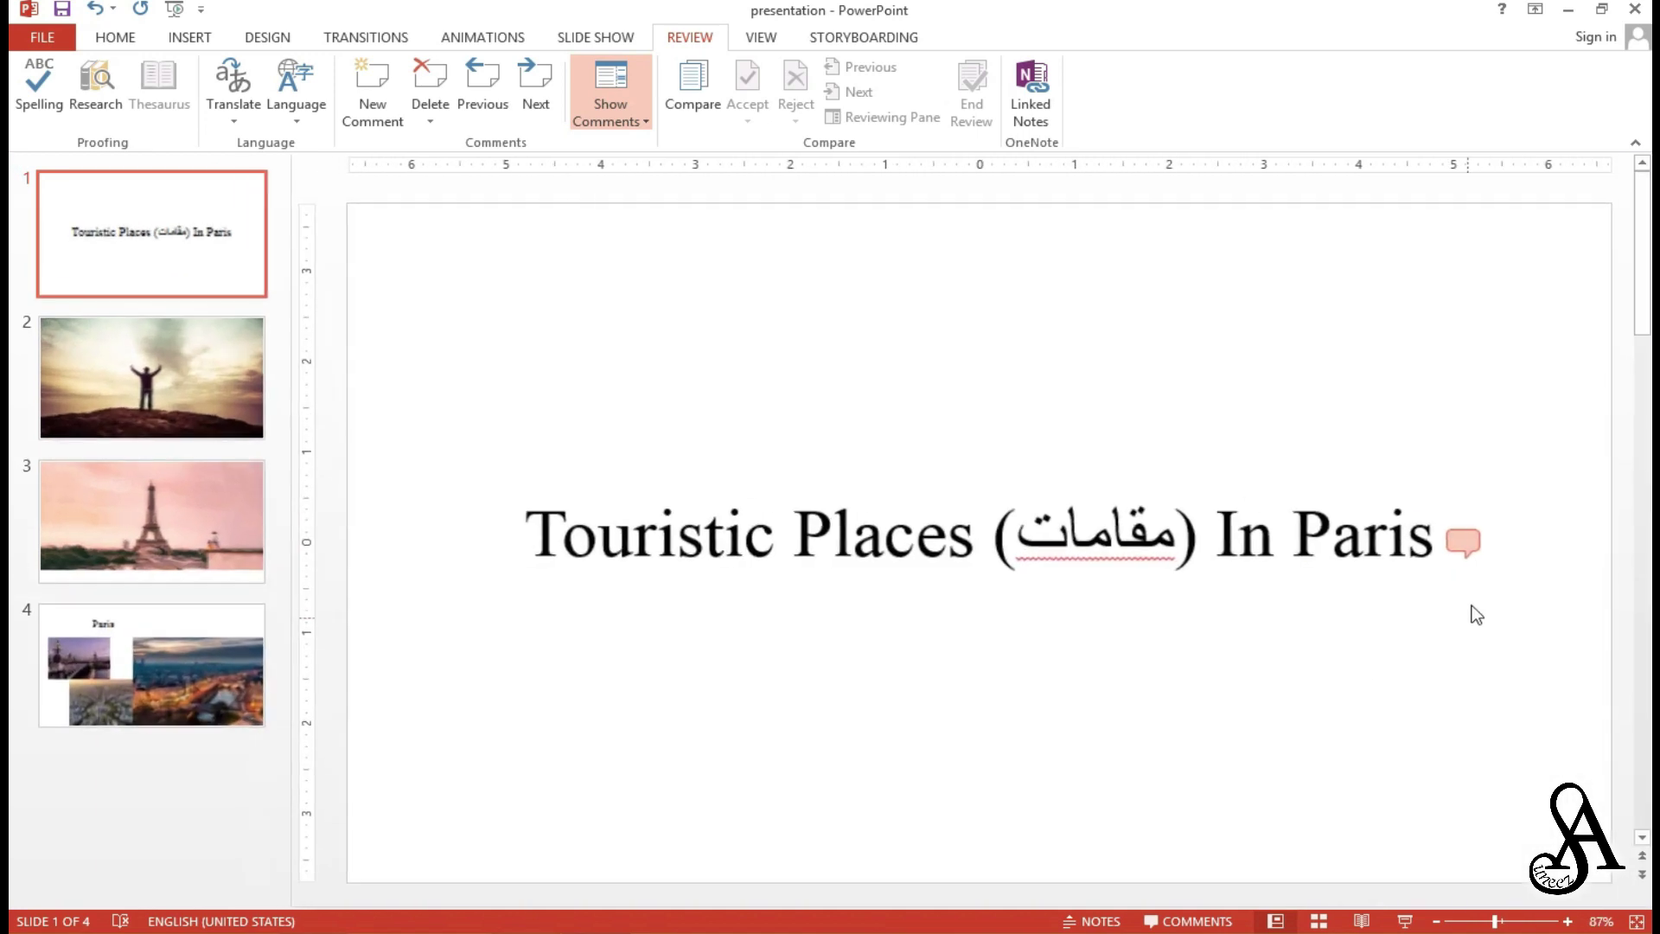
click(1458, 541)
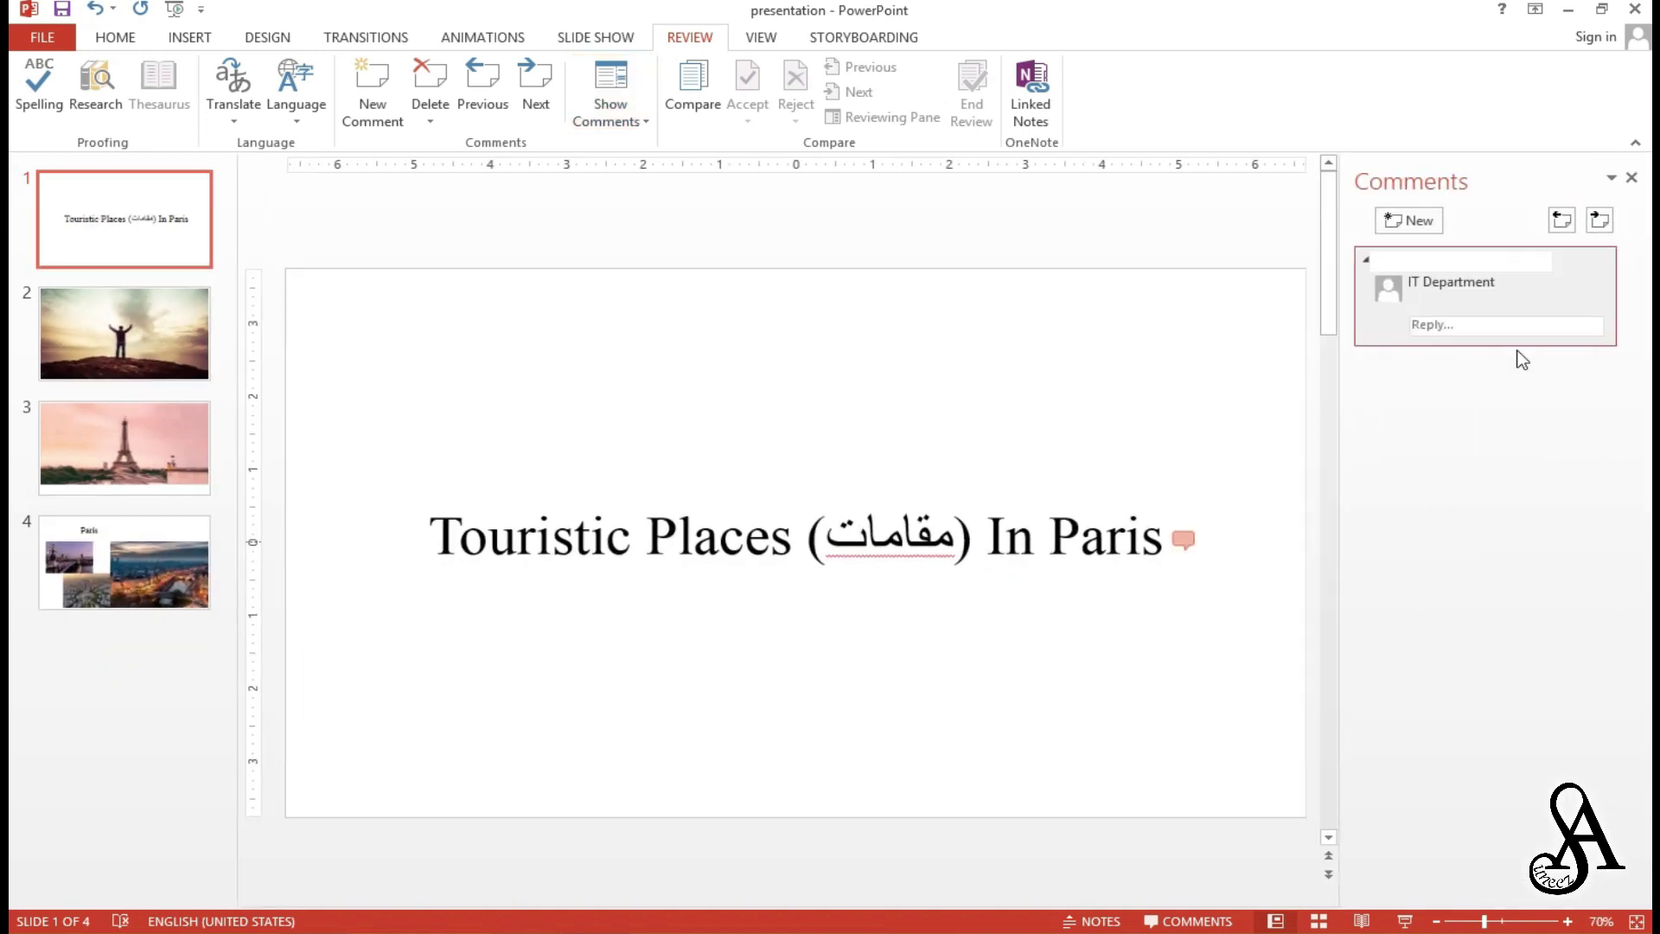
click(1631, 179)
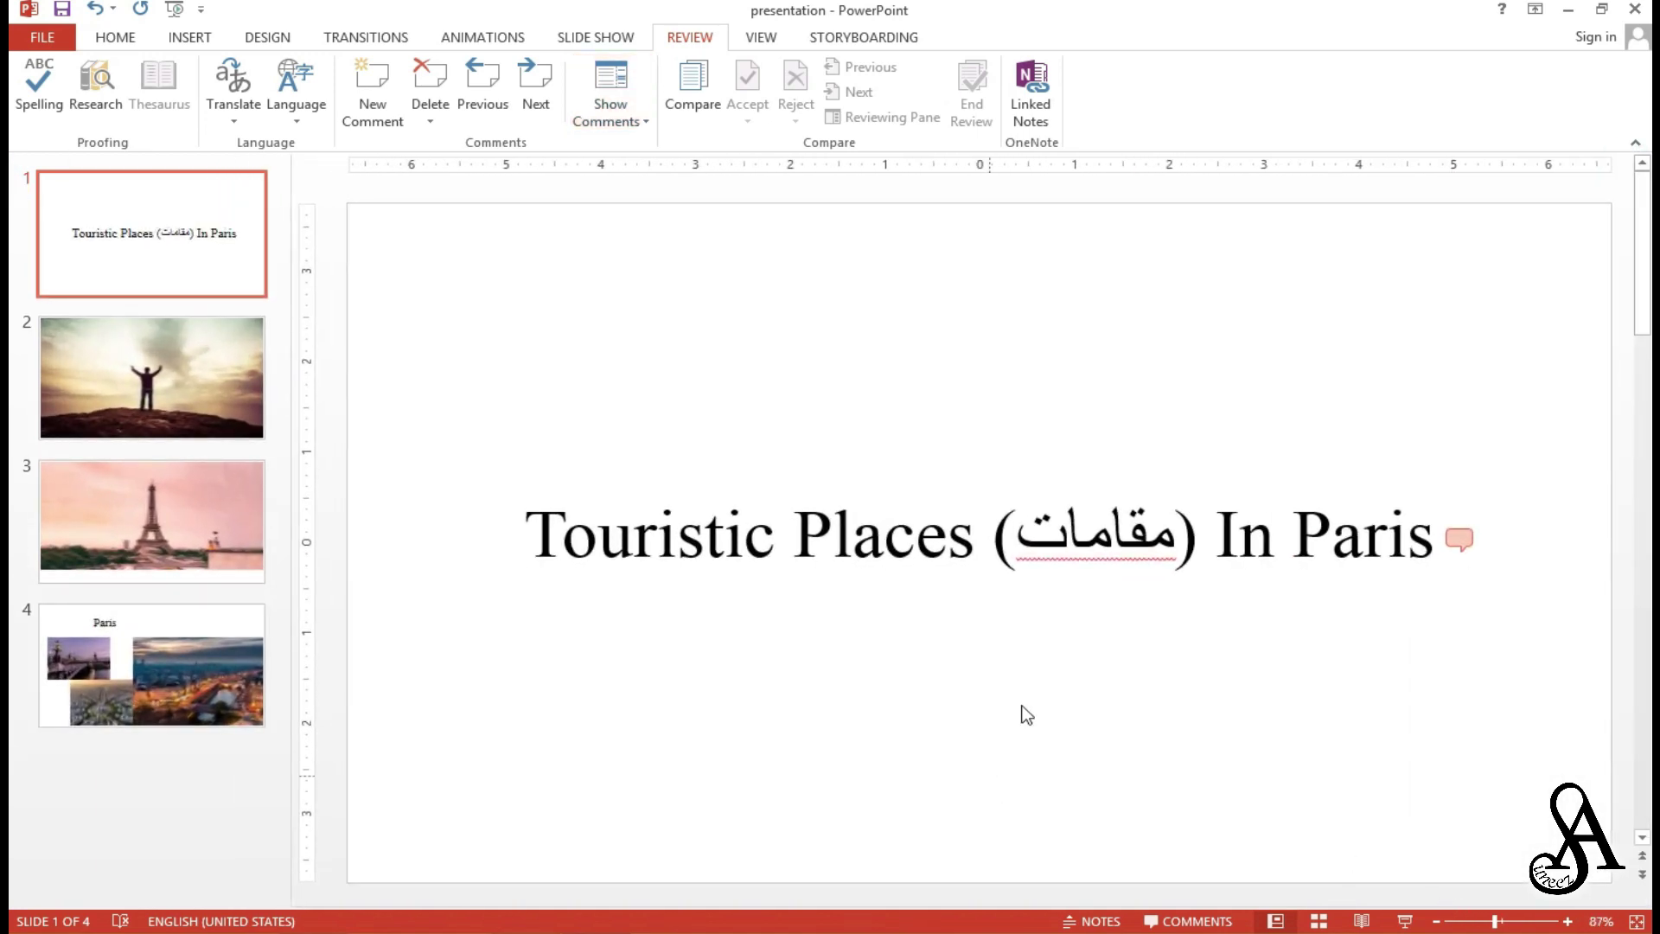
click(424, 125)
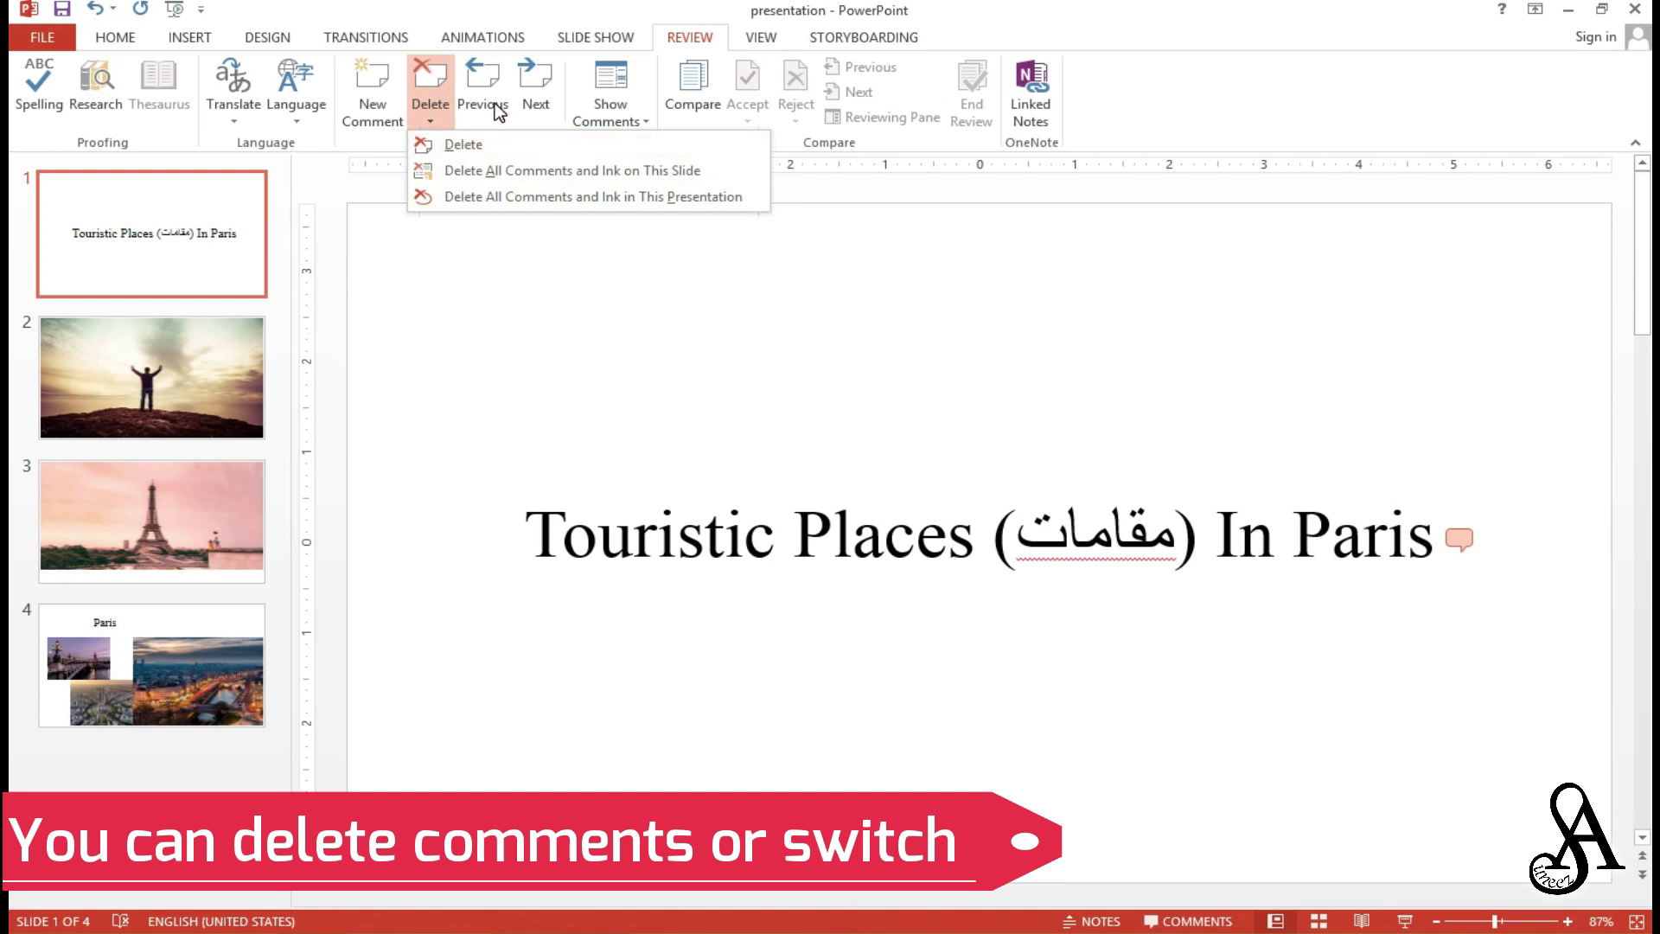
click(504, 316)
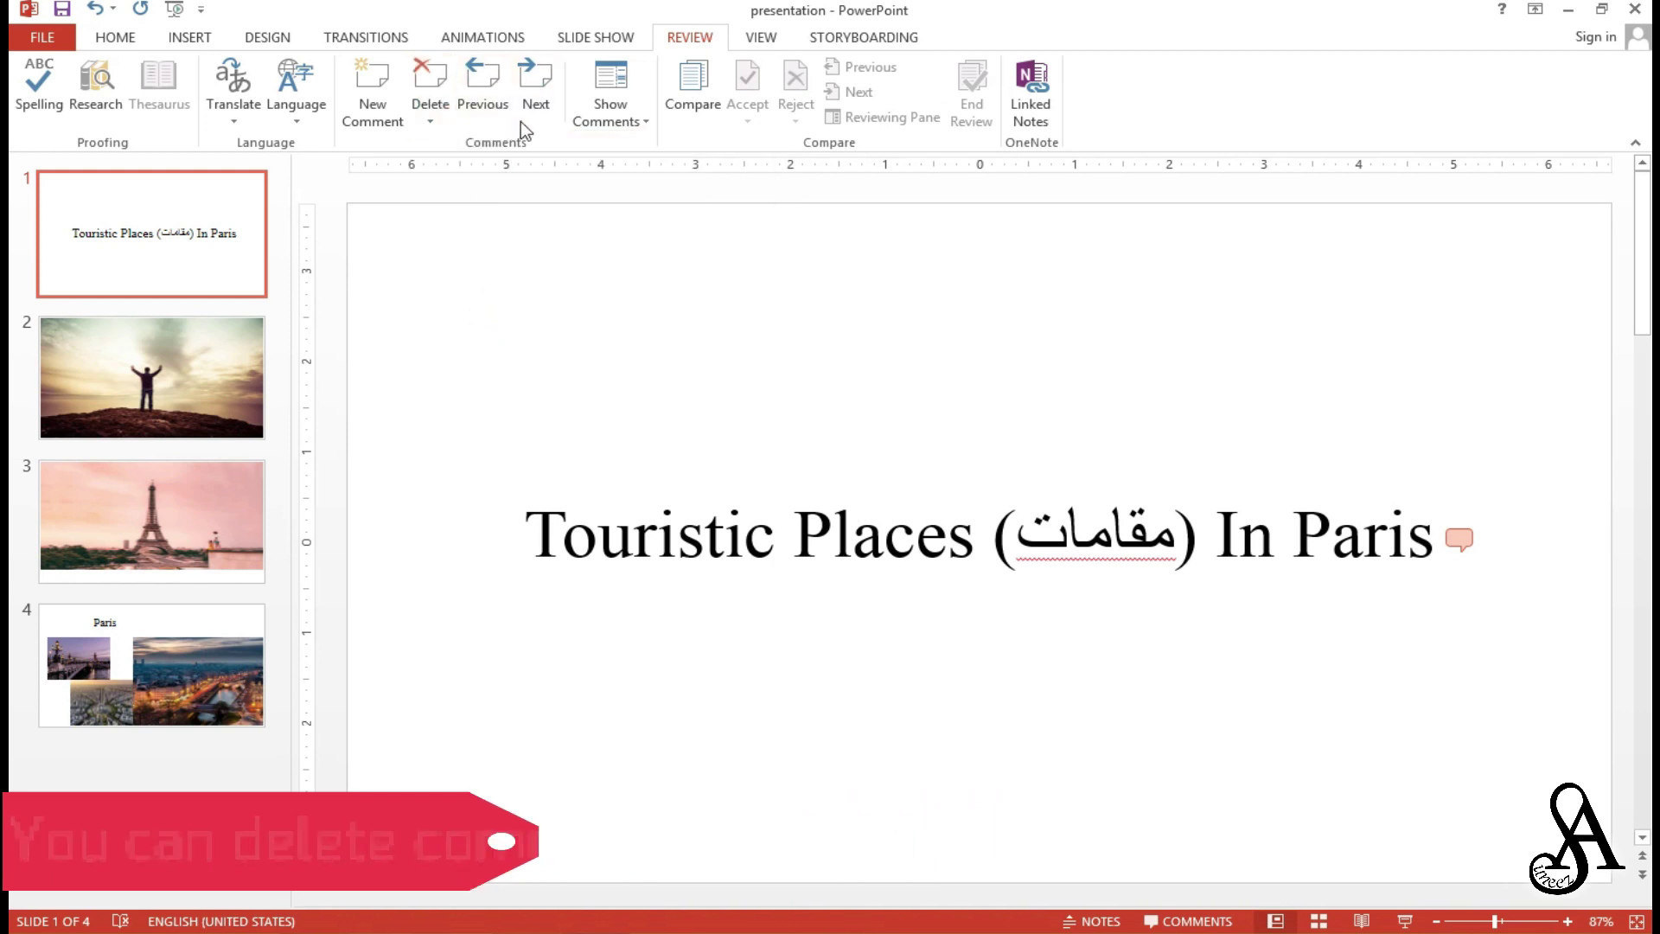
Step: Show the Comments Pane and turn off Show Markup from the Show Comments menu
click(641, 128)
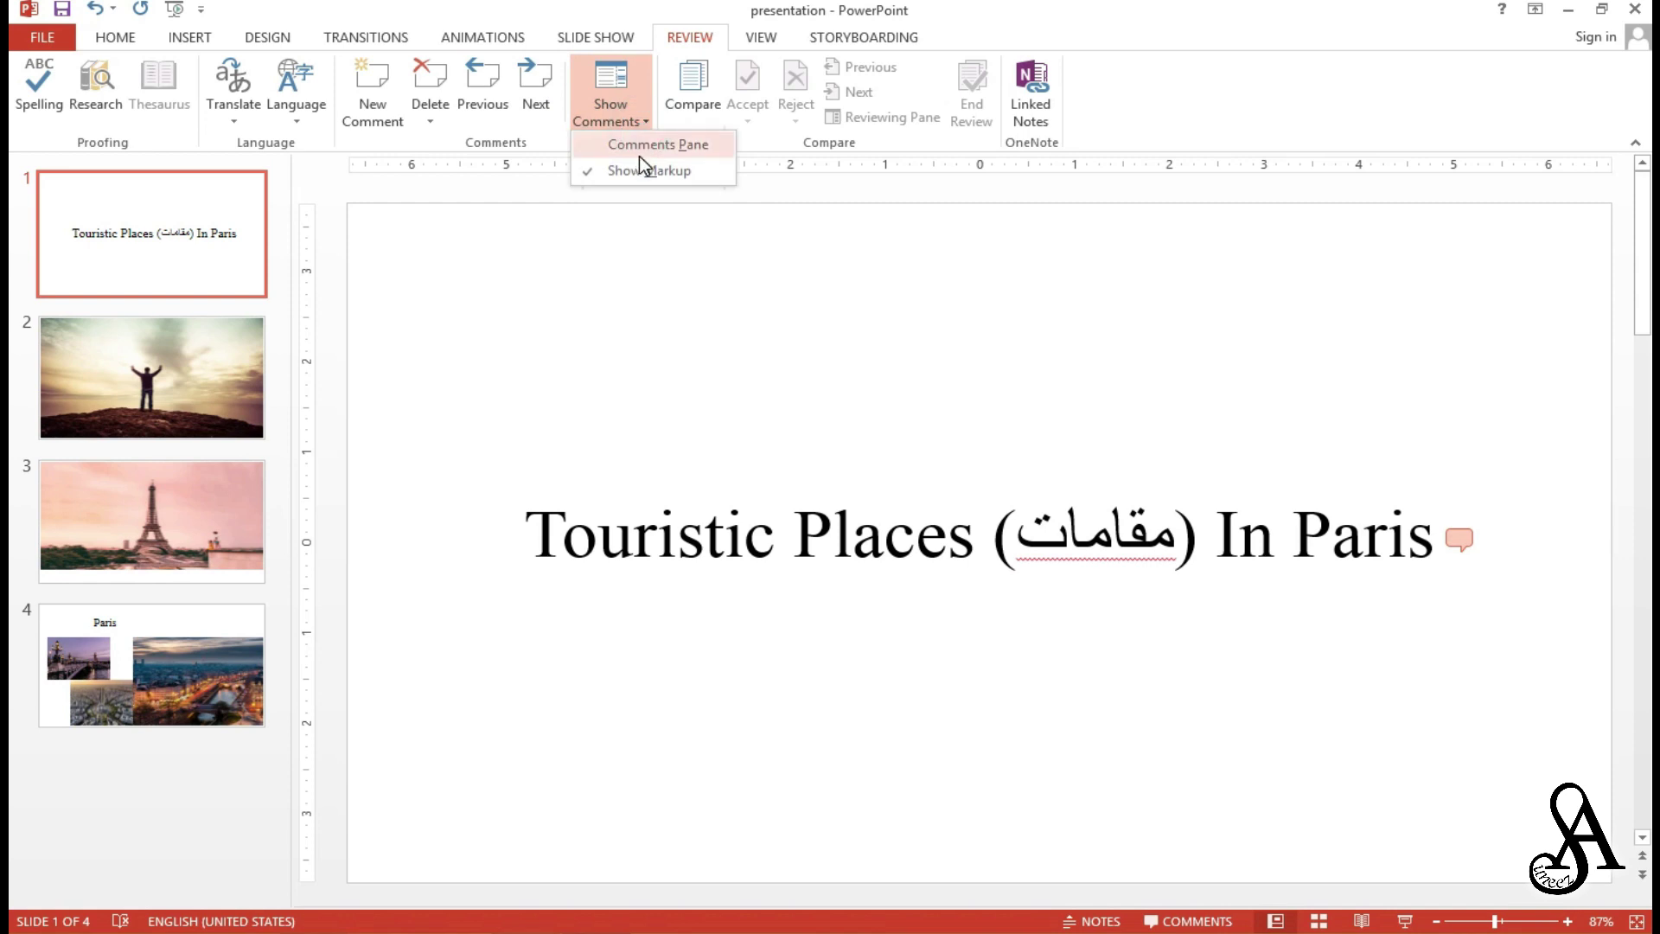
click(640, 154)
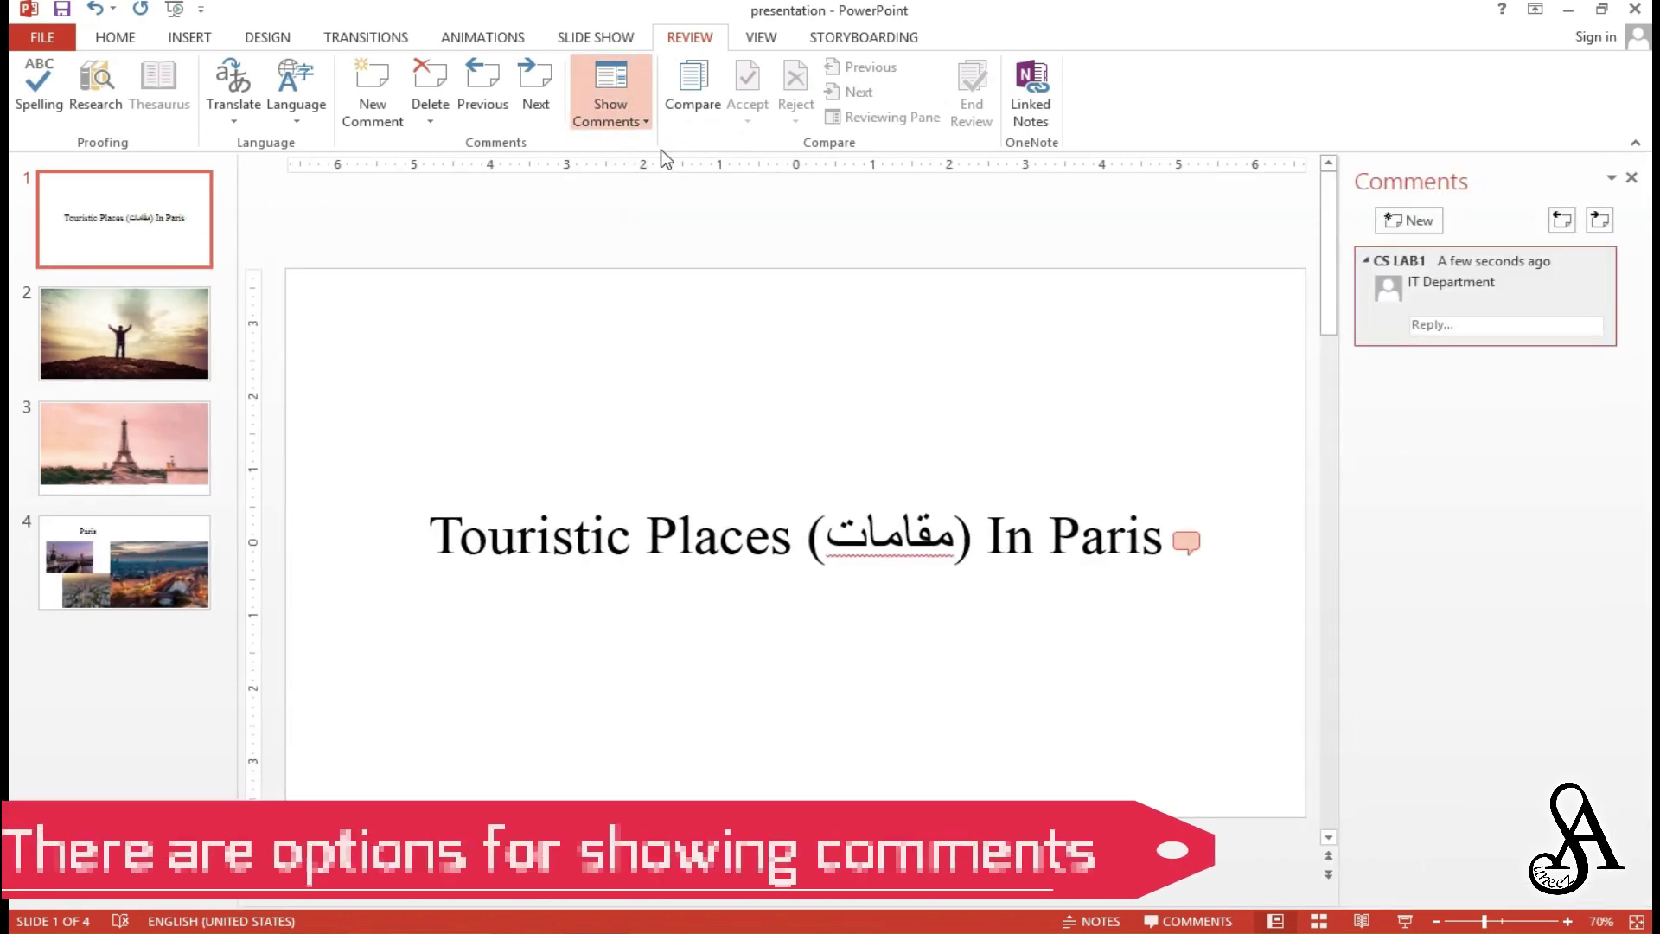
click(642, 121)
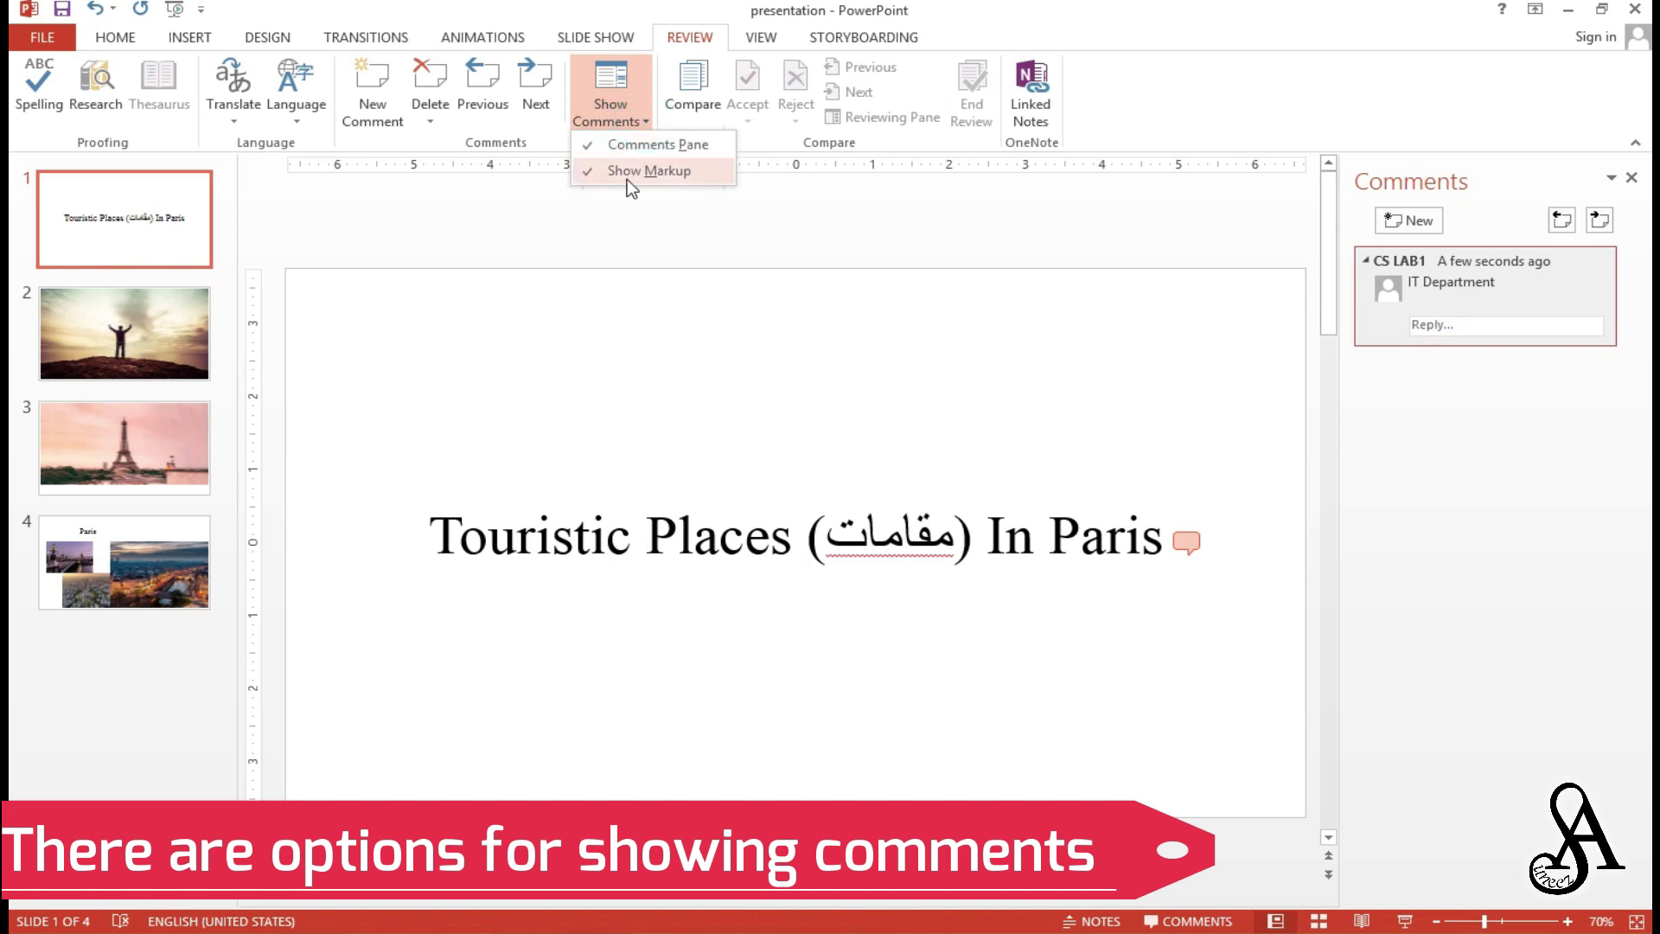
click(627, 180)
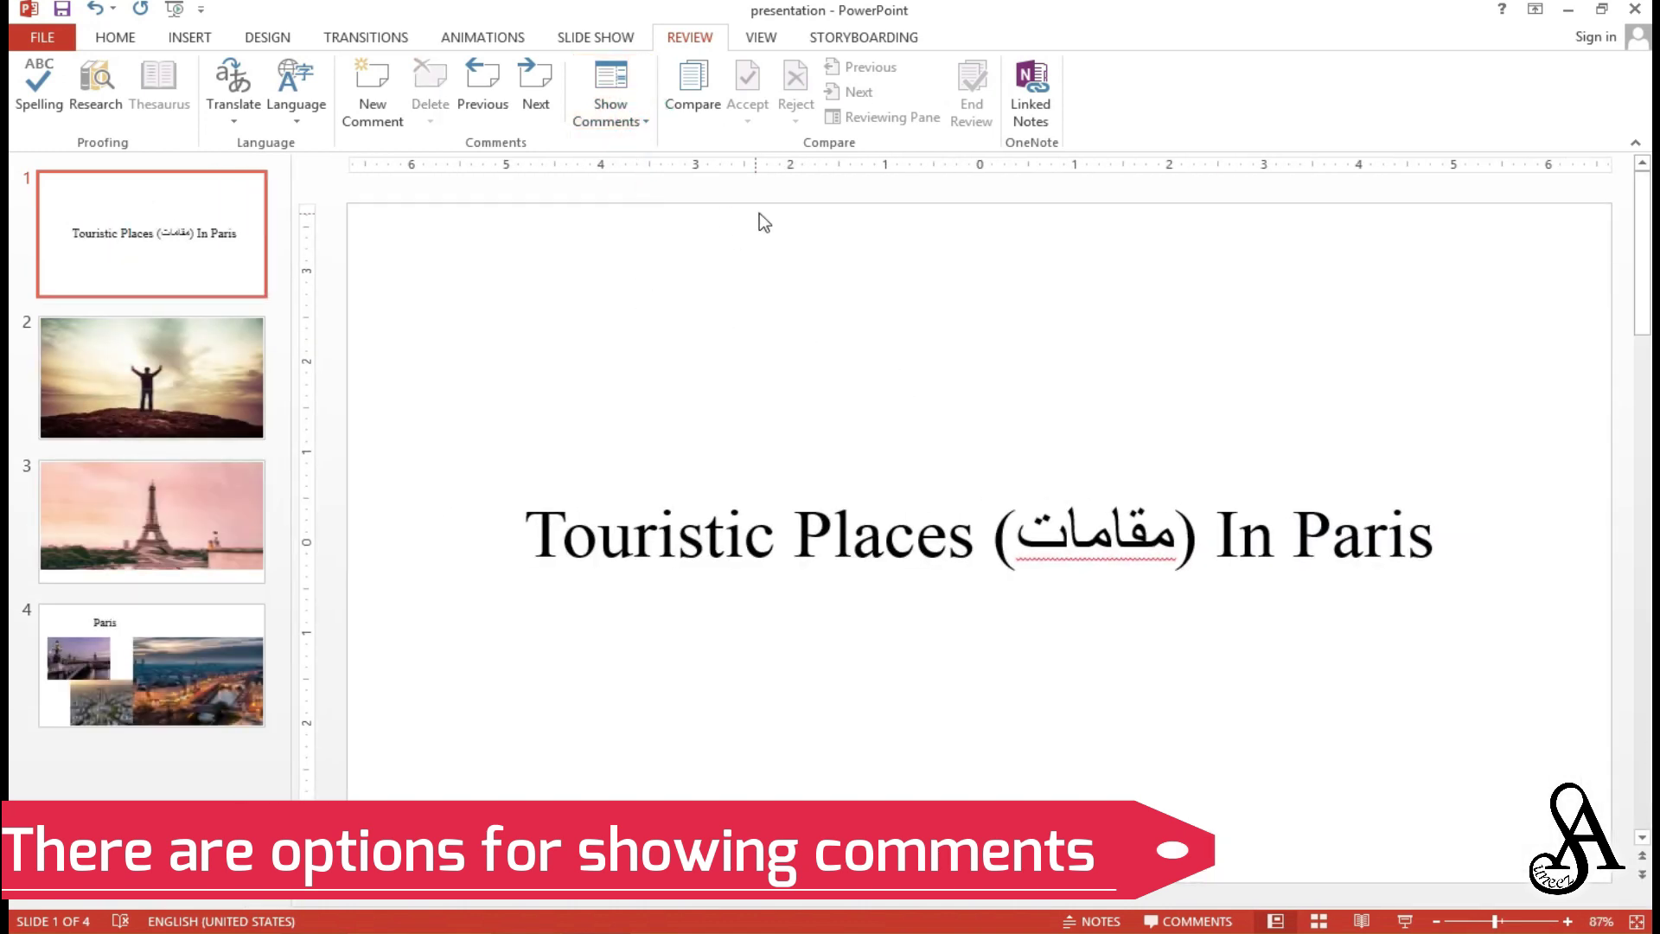
Step: Spell check the presentation, ignoring the flagged Urdu word 'مقامات' through to completion
click(35, 95)
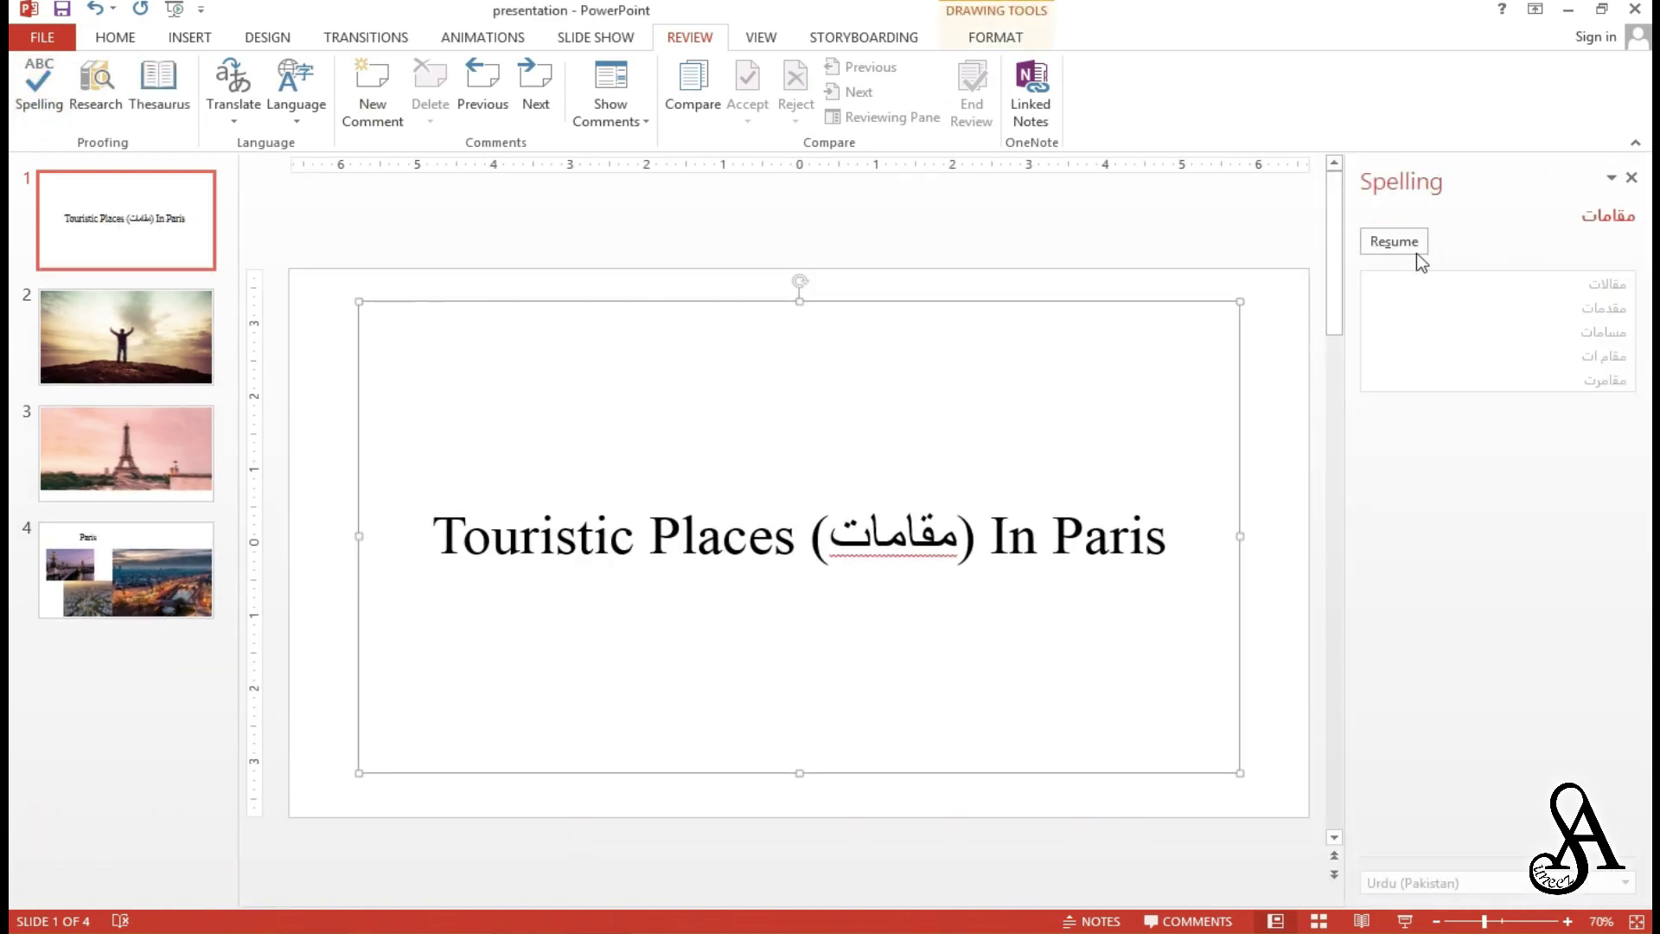
click(1403, 246)
click(1388, 247)
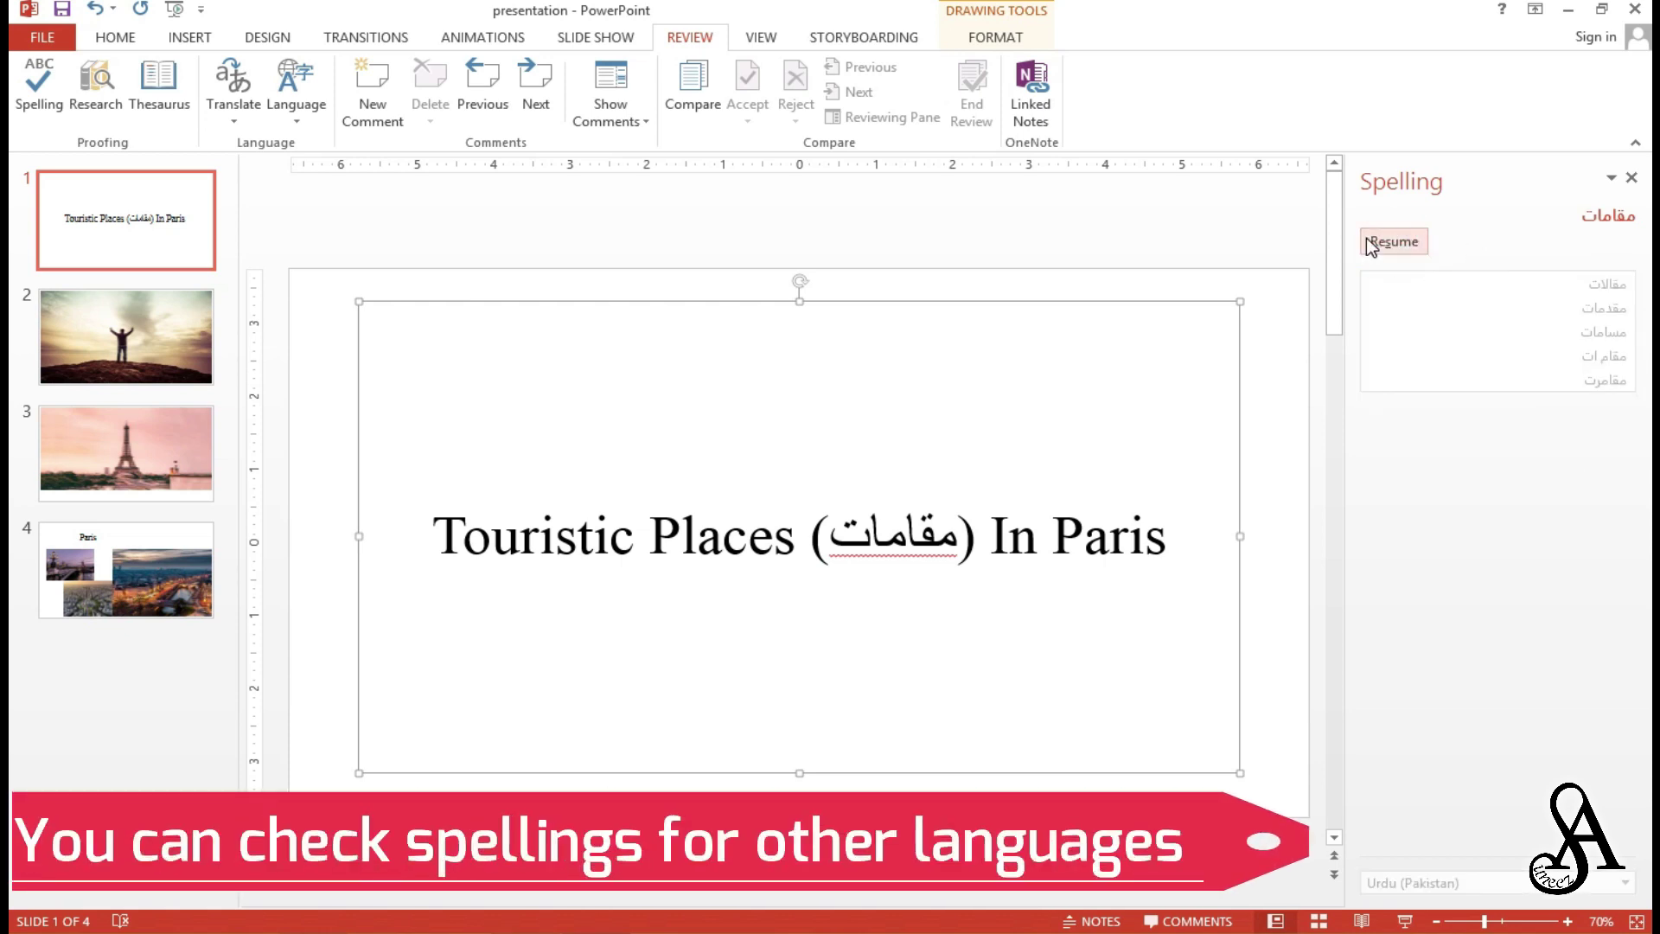
click(1365, 239)
click(1362, 241)
click(1379, 234)
click(1380, 234)
click(1380, 234)
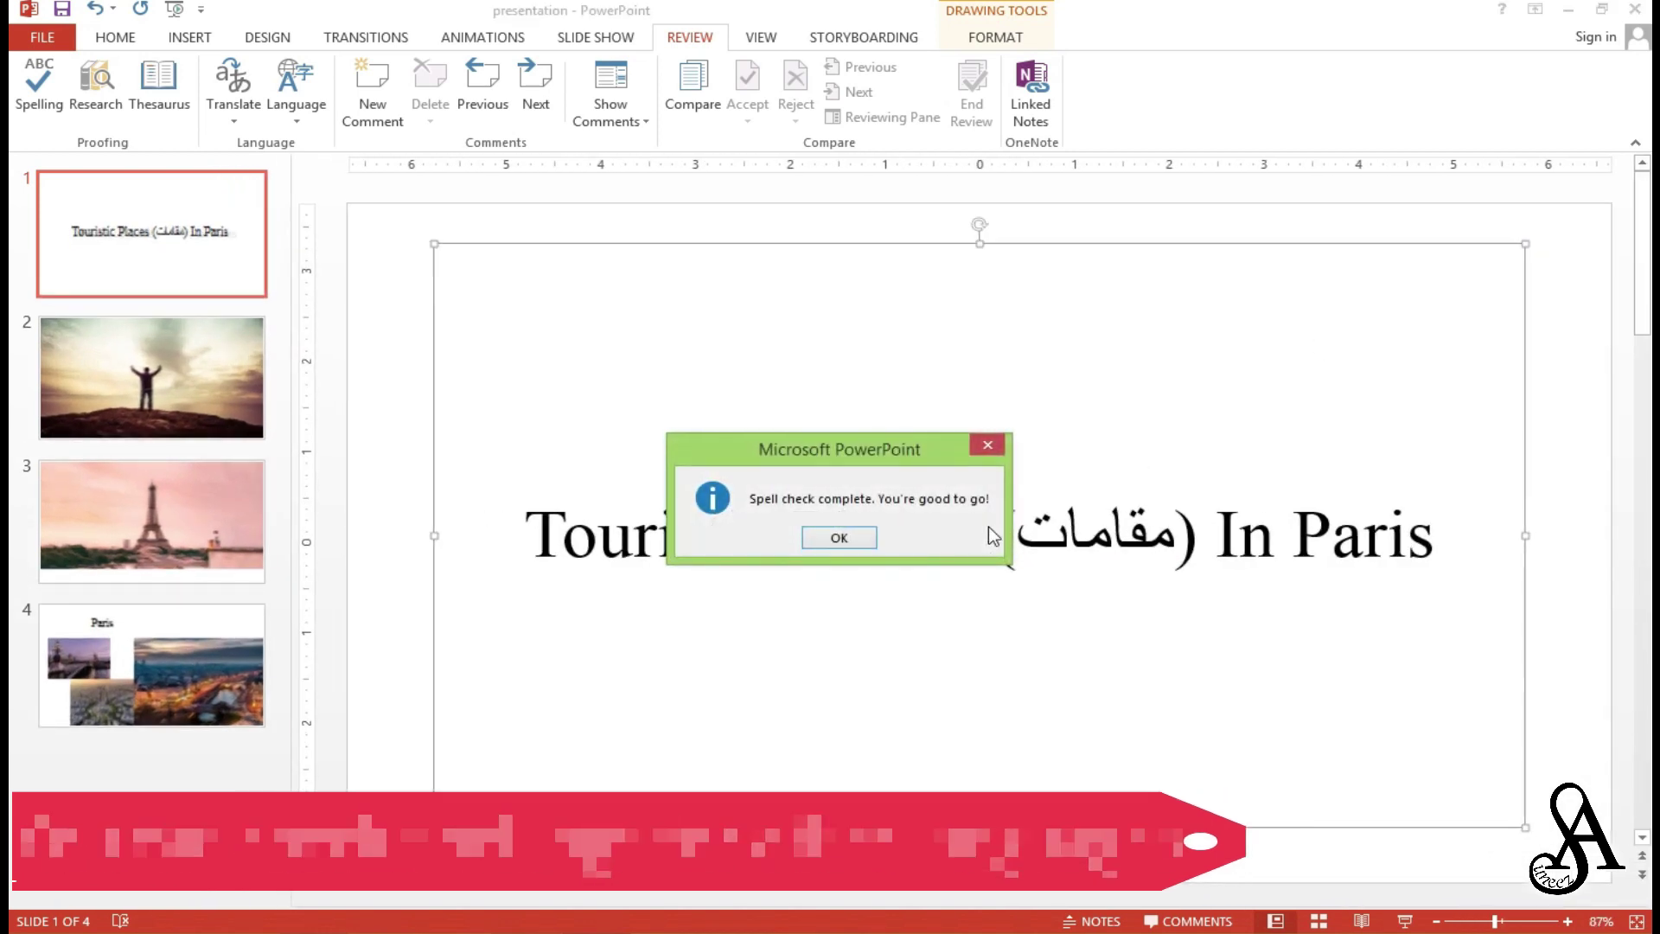
click(847, 535)
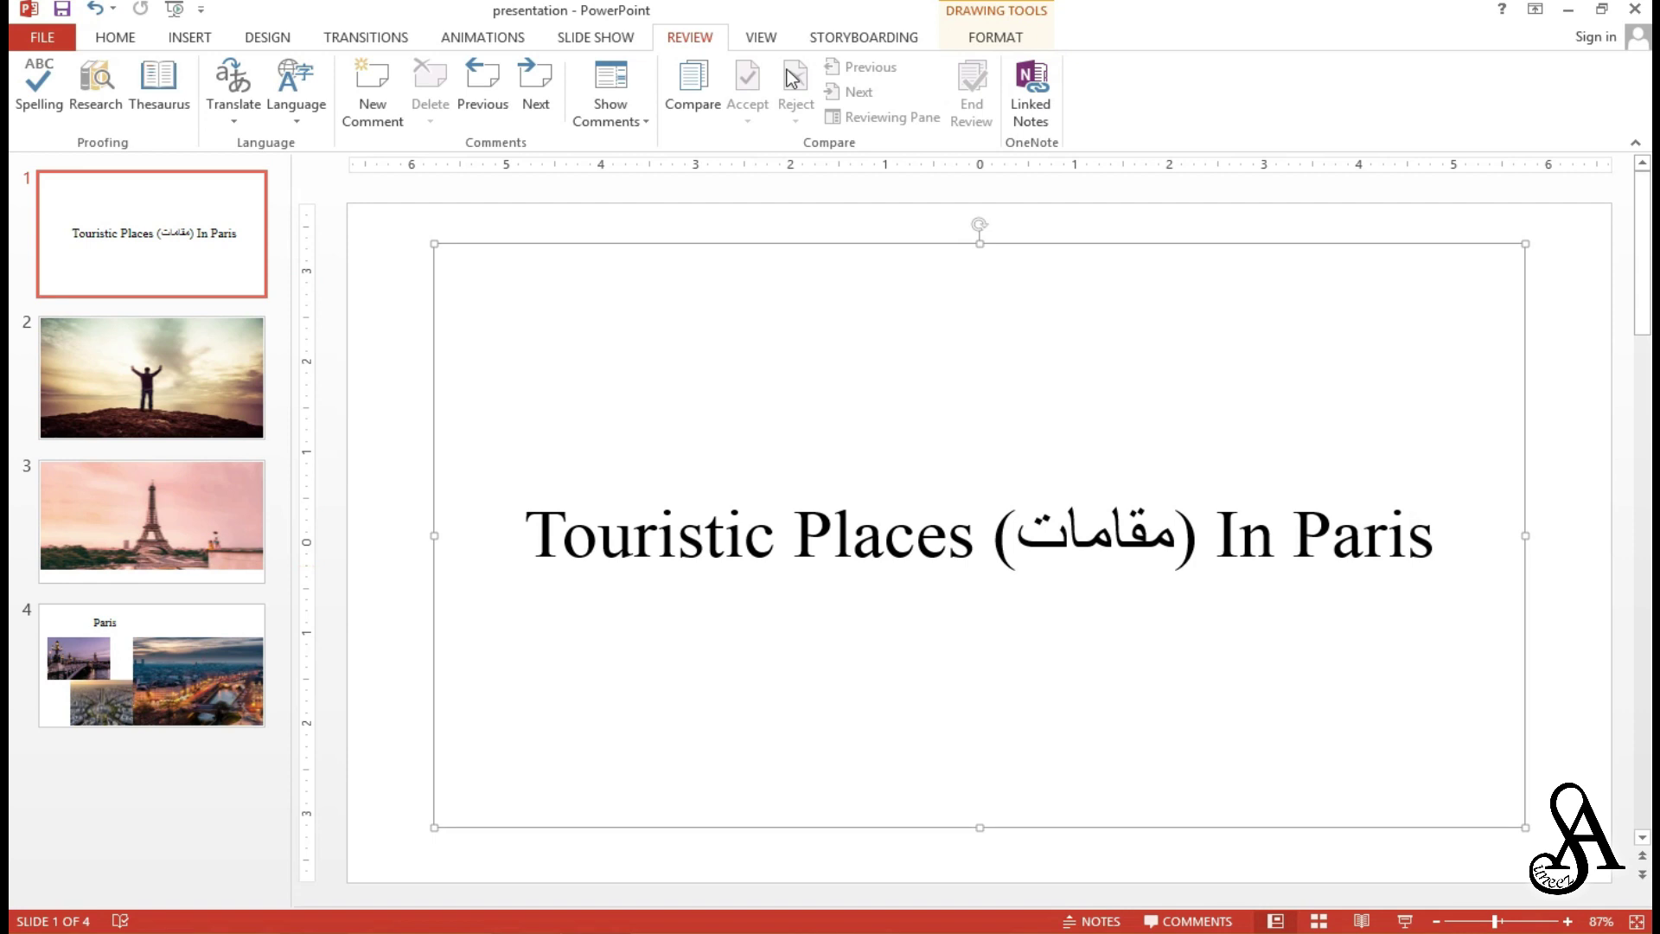
Step: Compare with 'presentation 1' from the Desktop, inspect the inserted slide, then close the Revisions pane
click(692, 97)
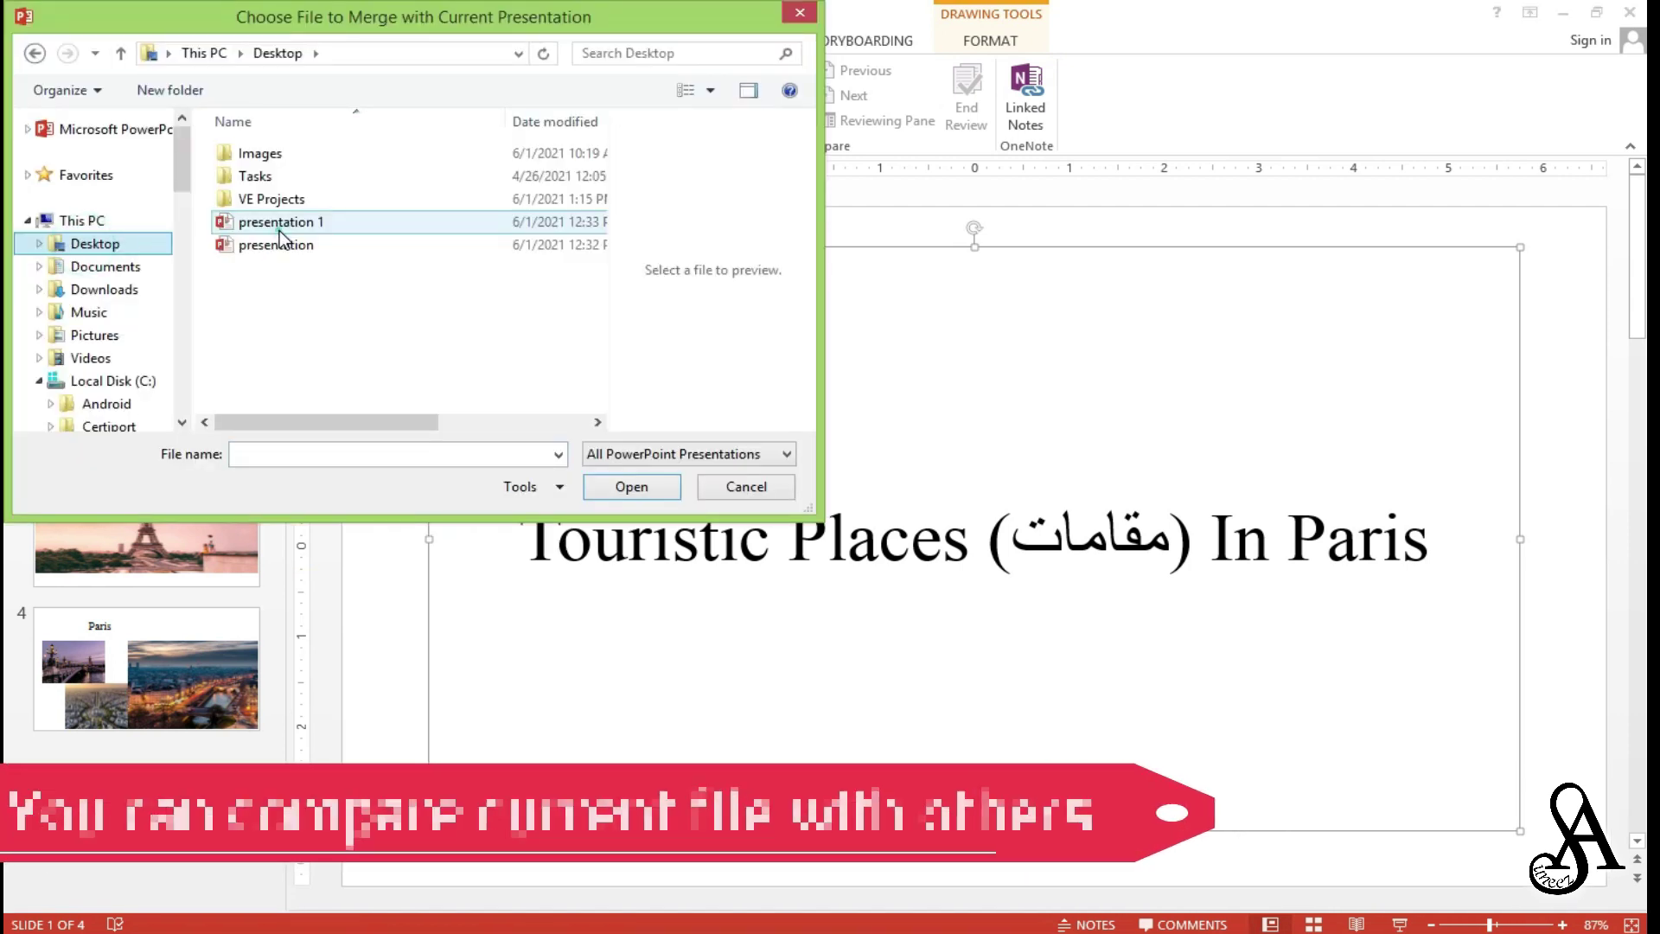
double_click(280, 230)
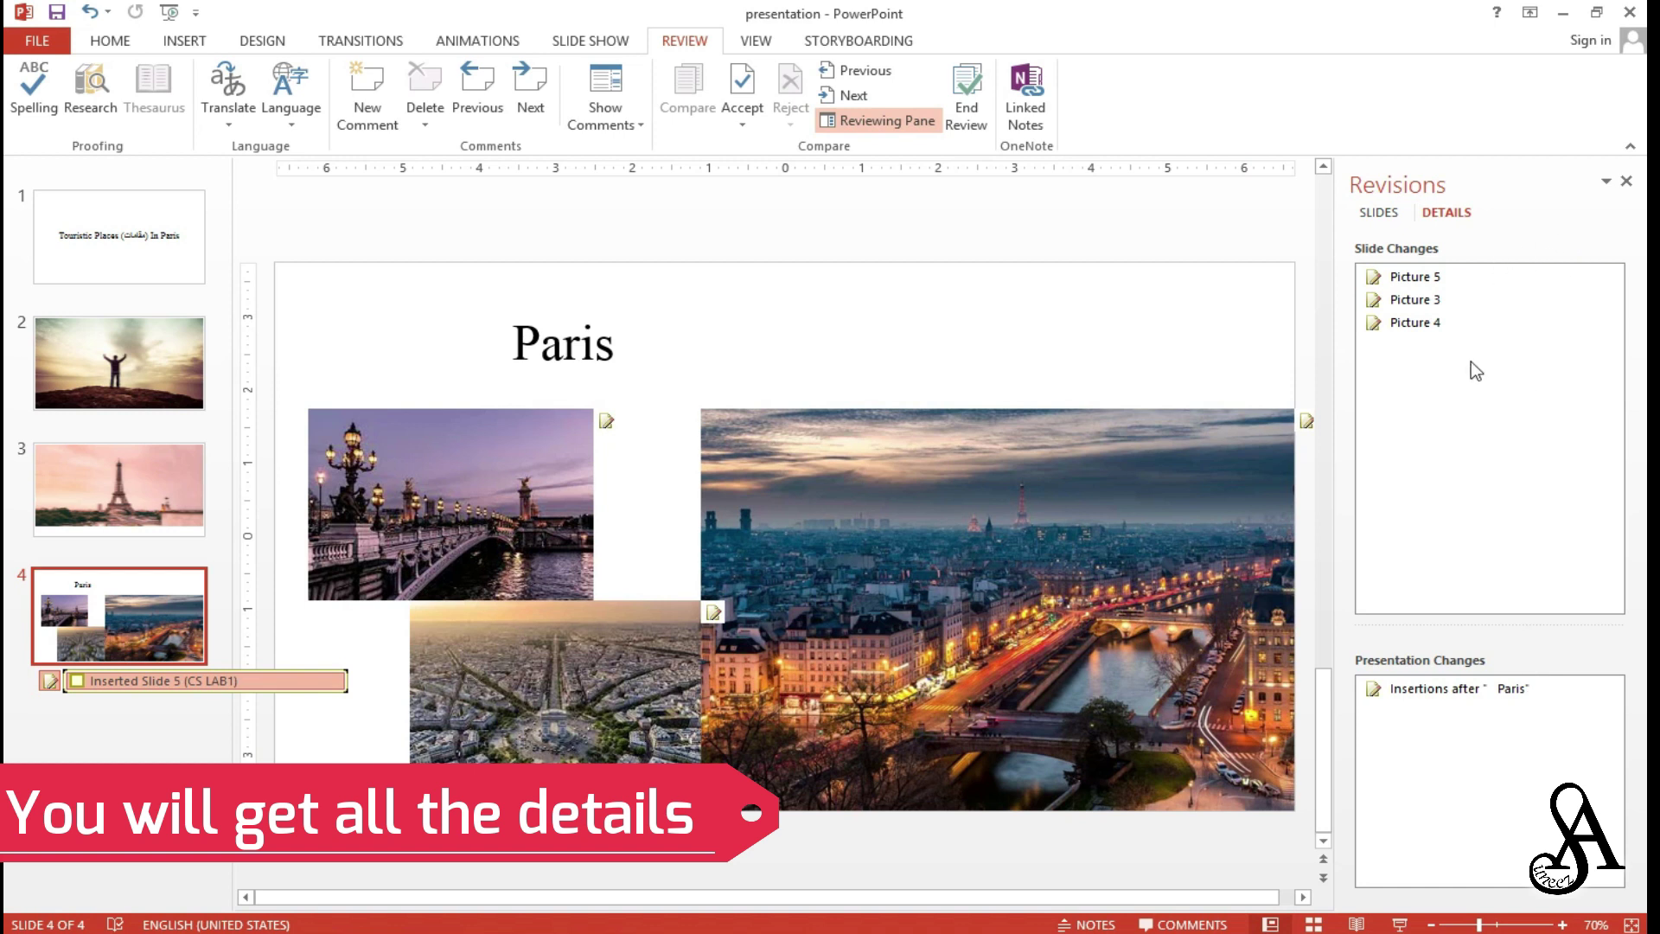
click(1471, 741)
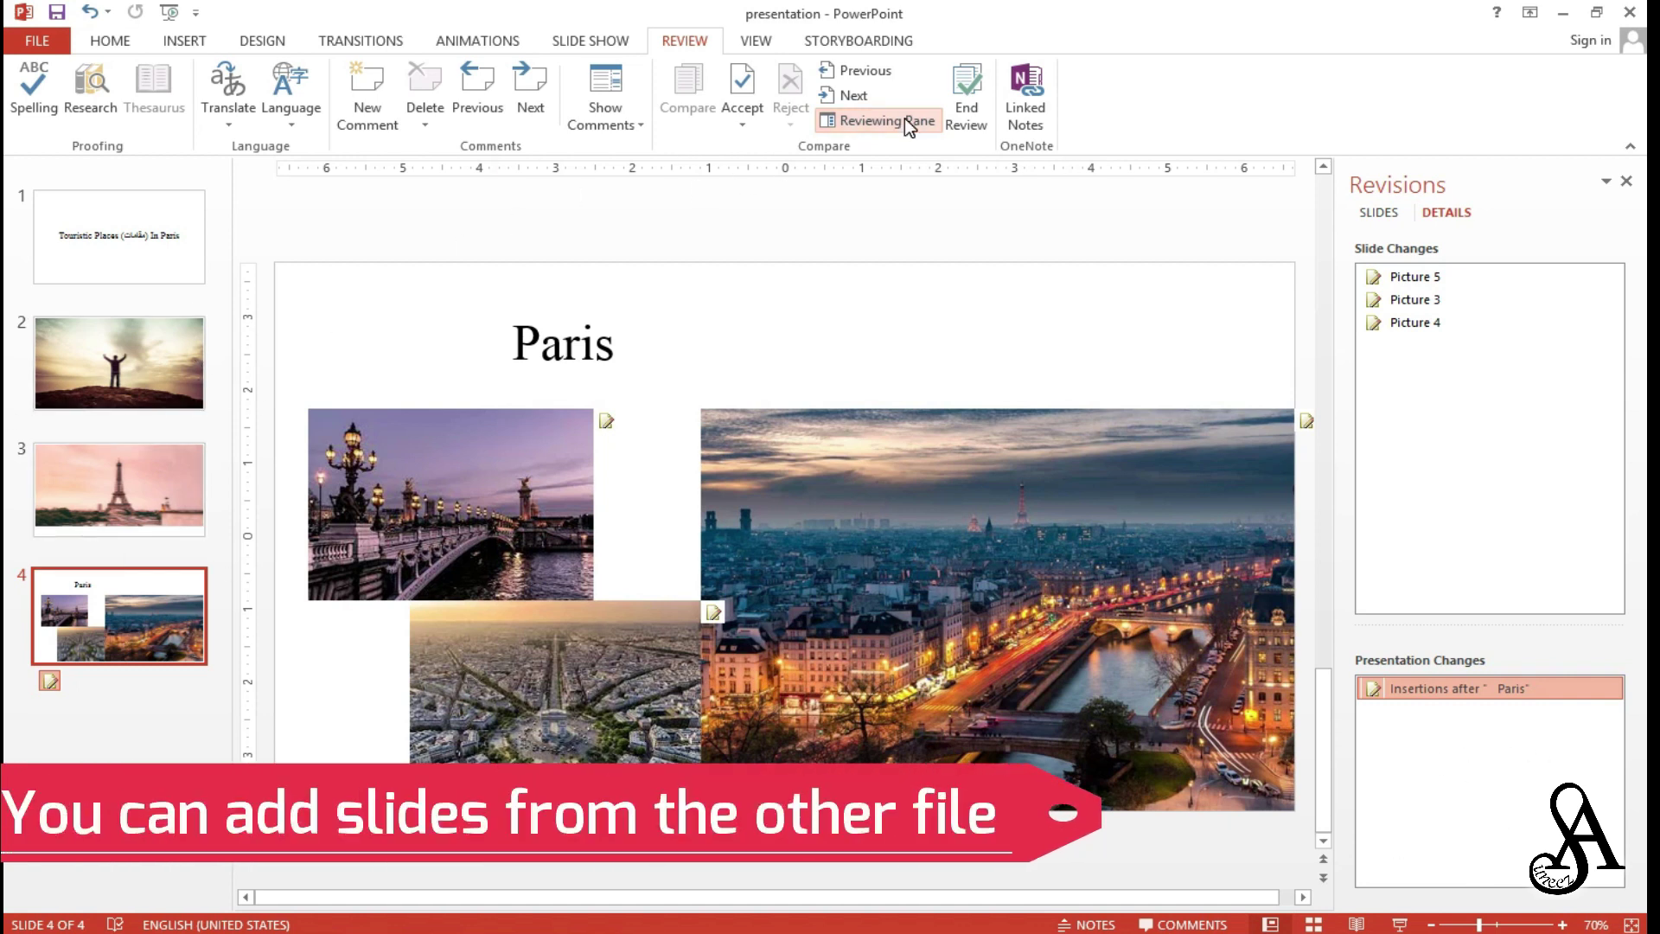
click(1628, 182)
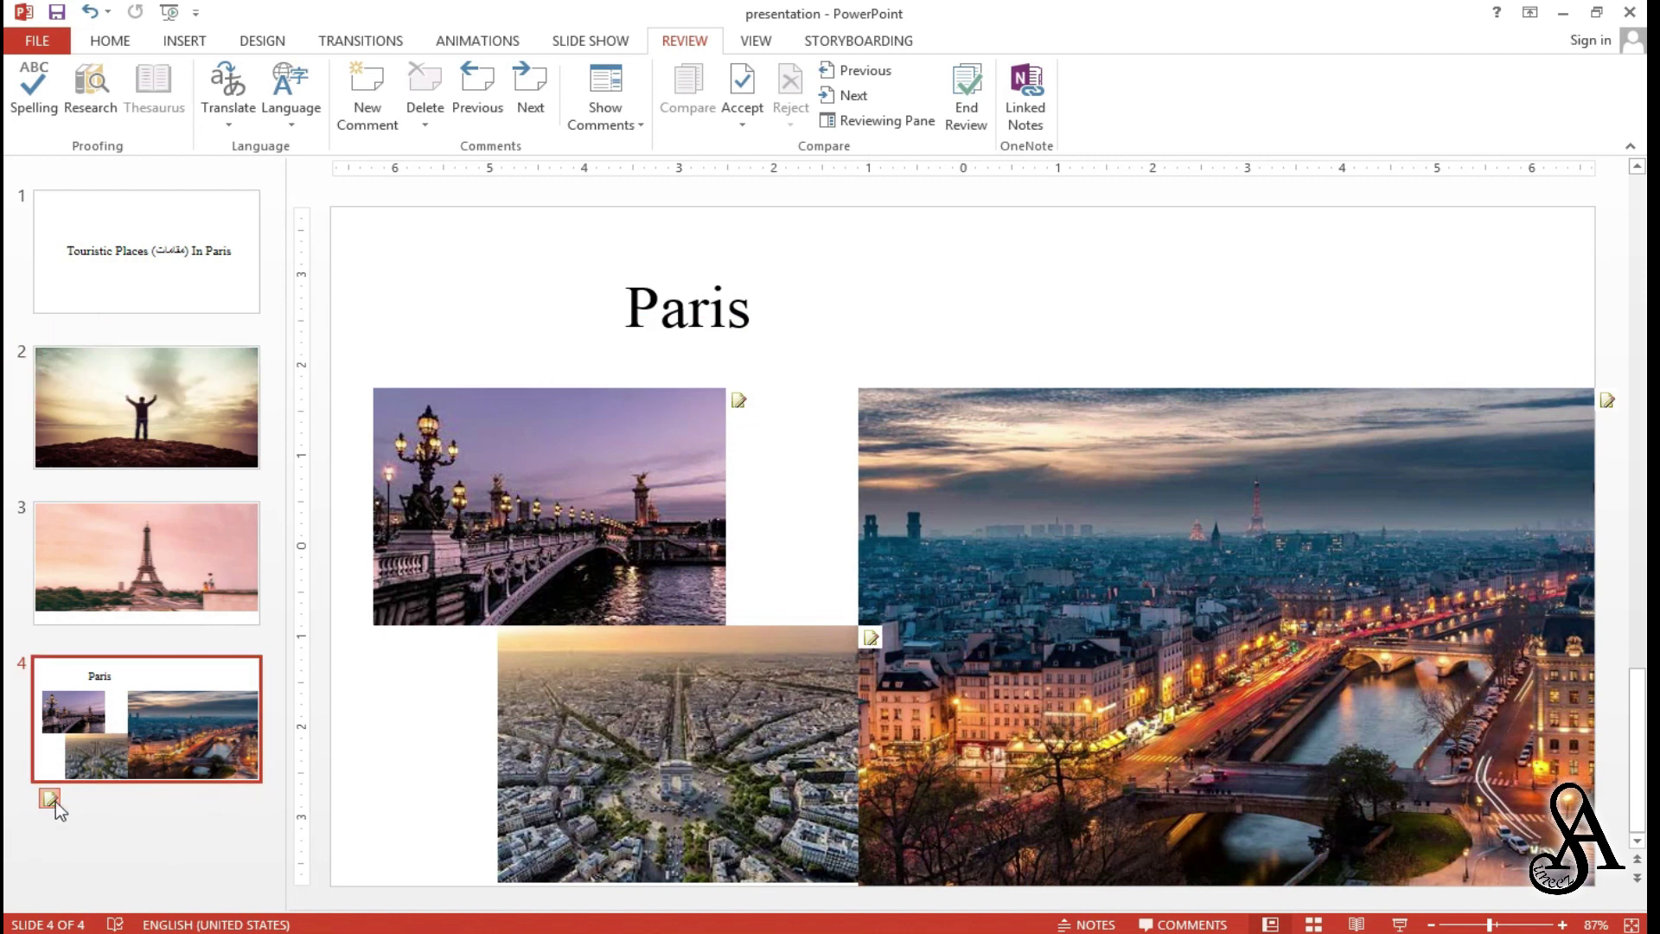
Step: Accept the inserted slide 5 and check the revisions listed on slides 4 and 5
click(51, 799)
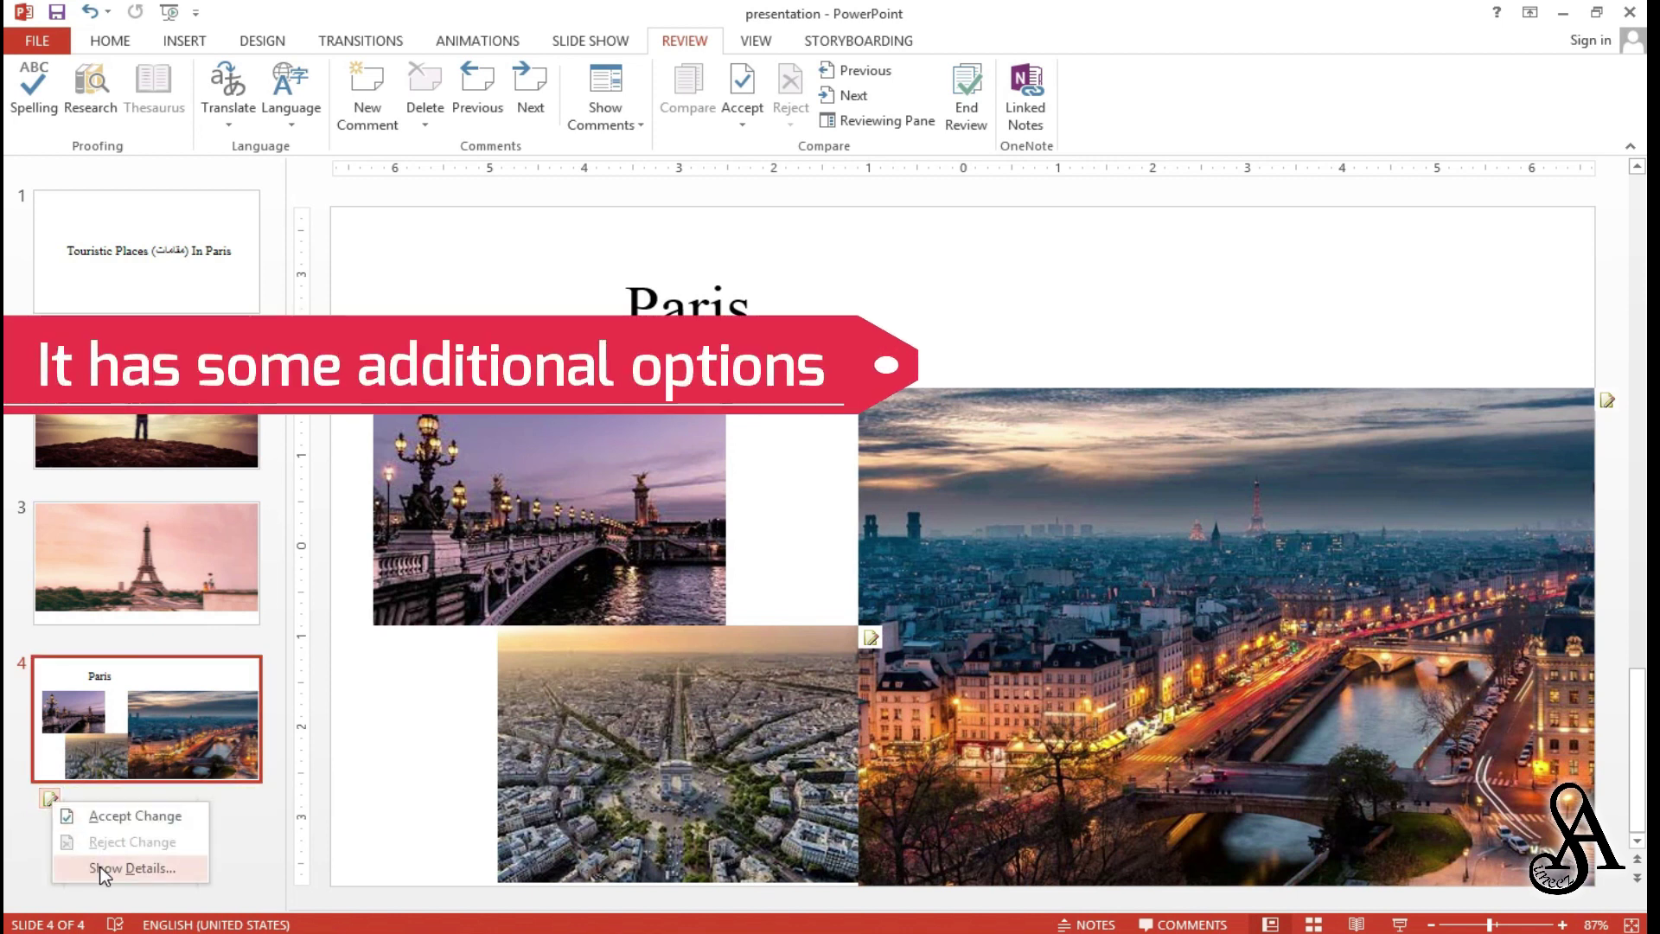
click(112, 815)
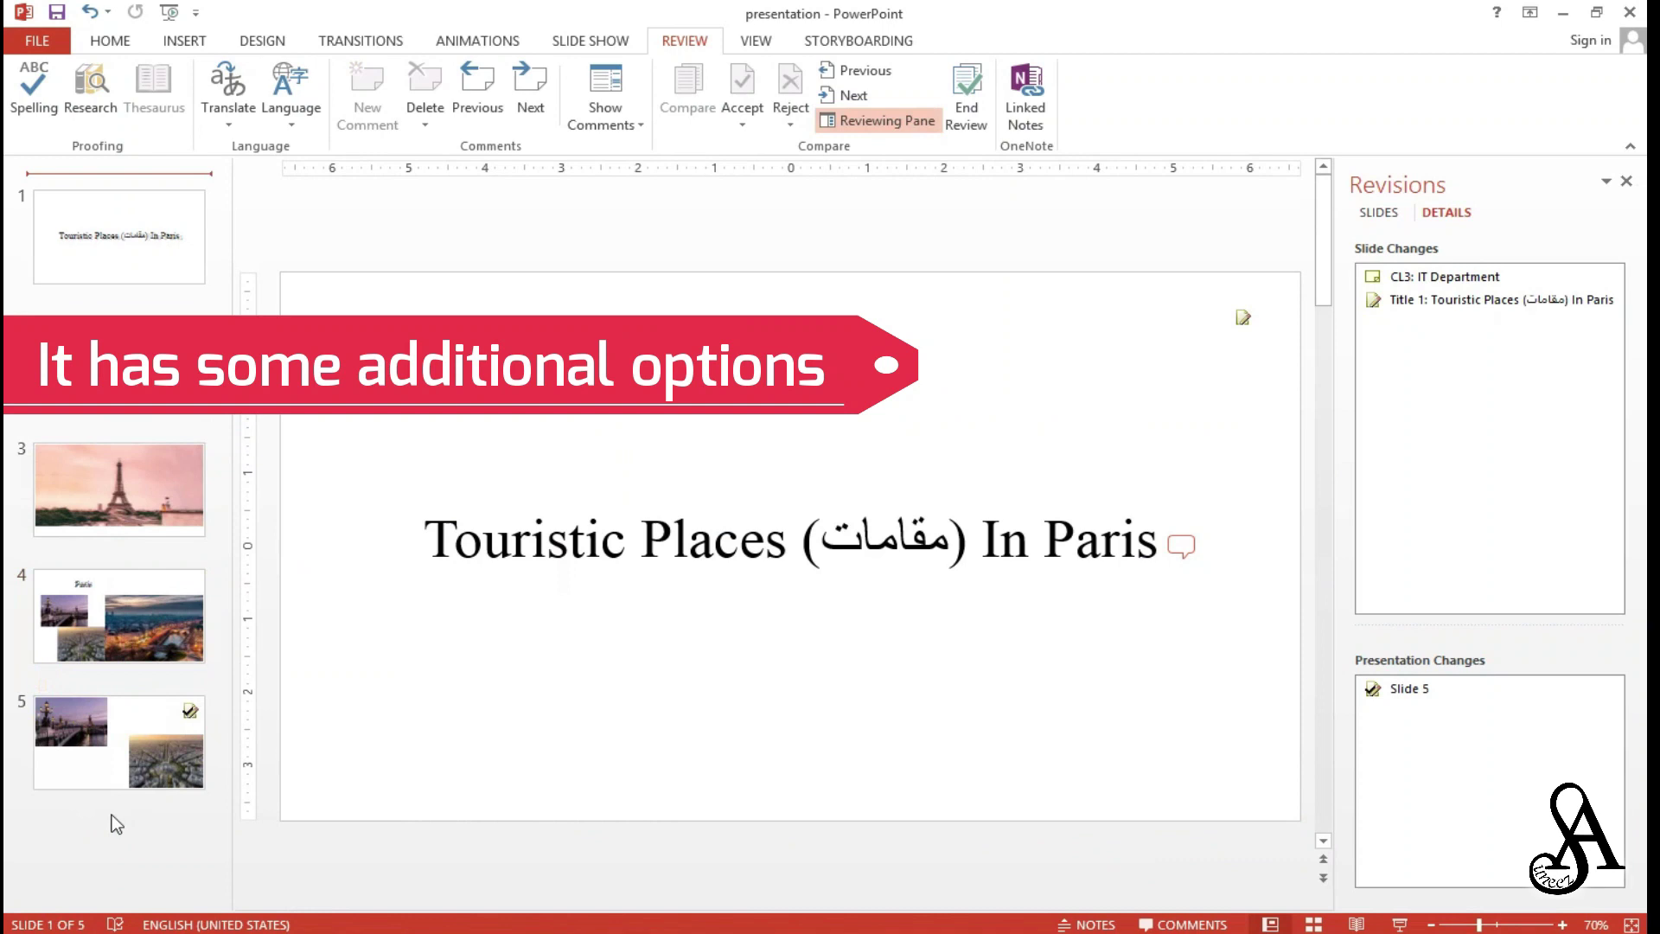
click(149, 766)
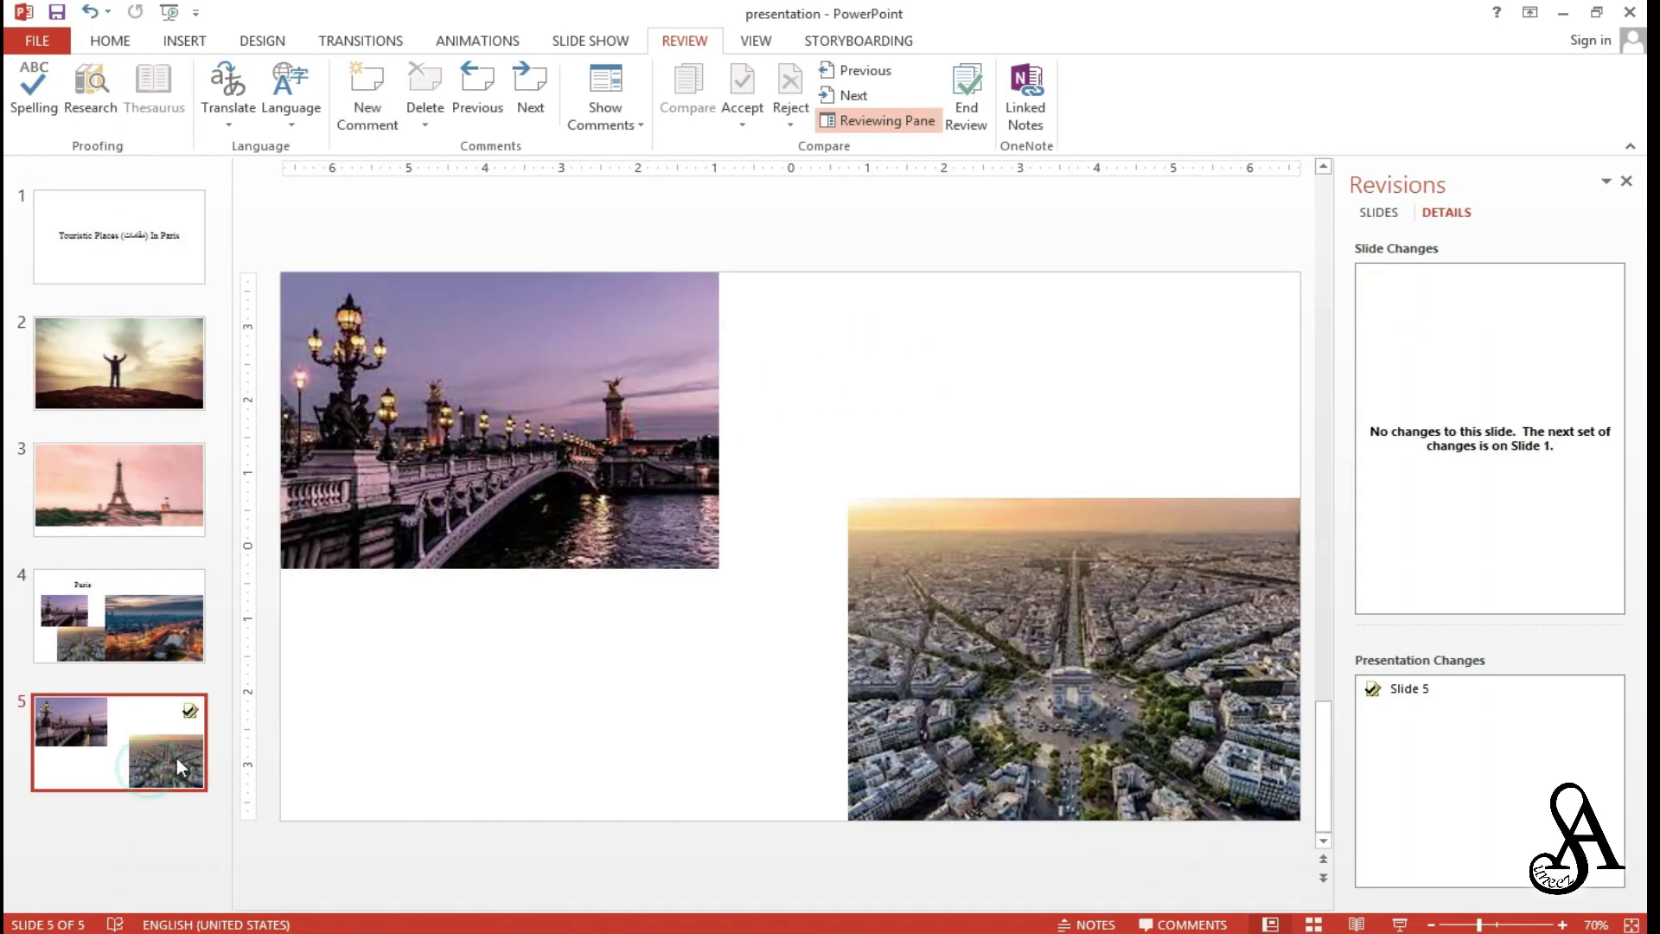
click(195, 637)
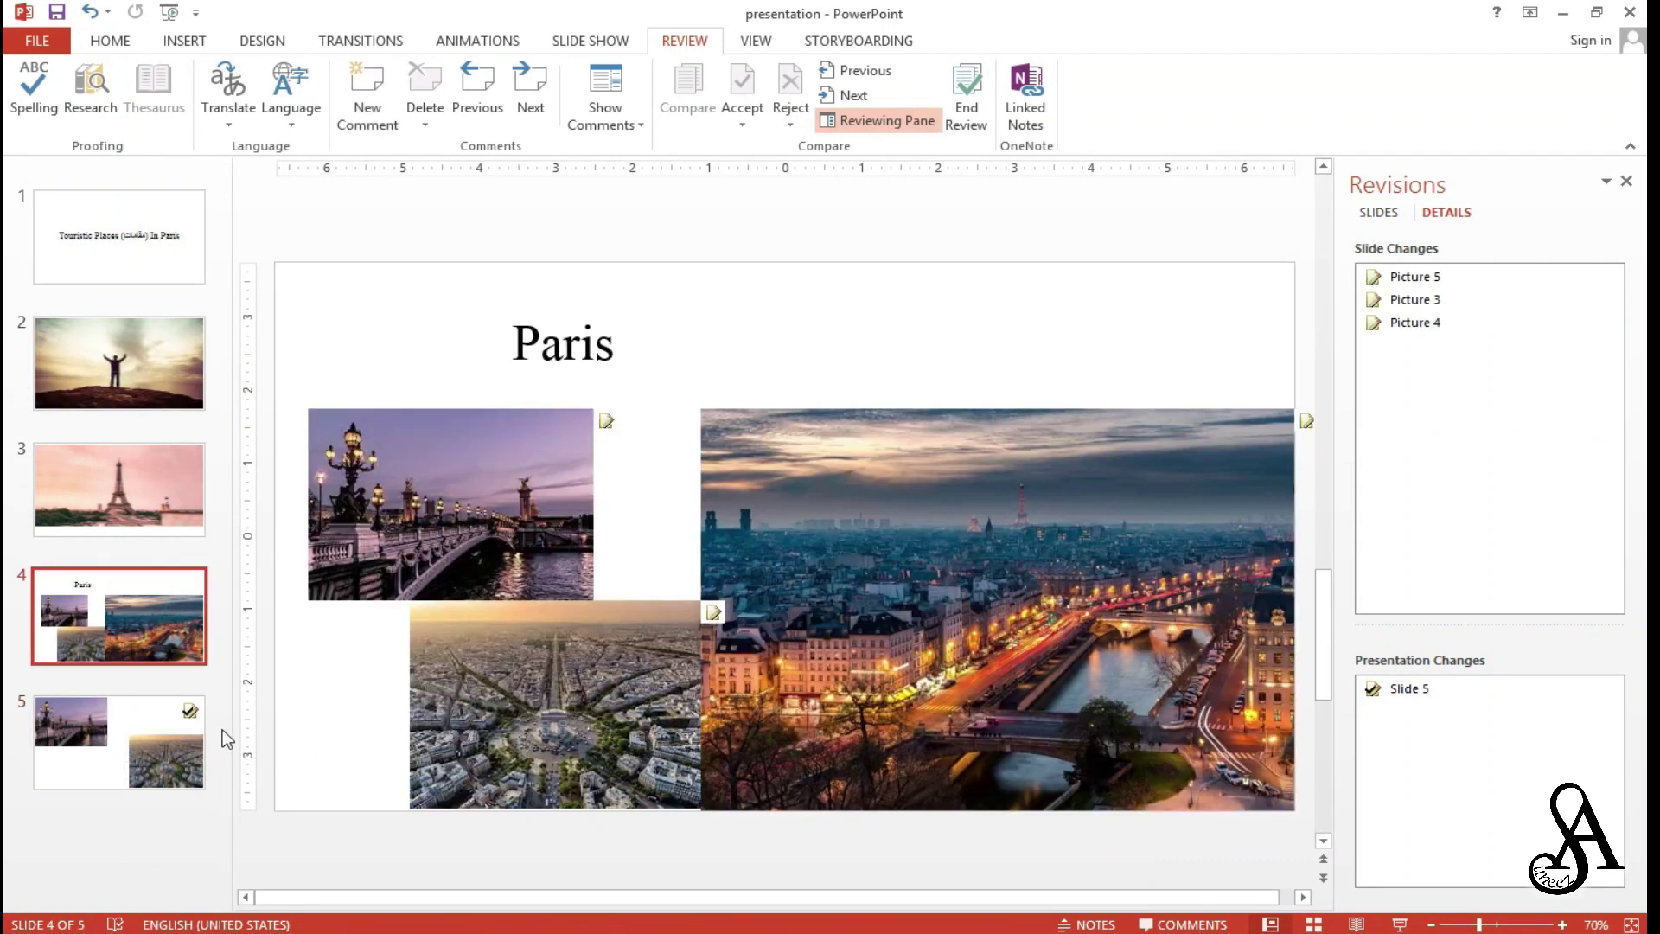
click(189, 719)
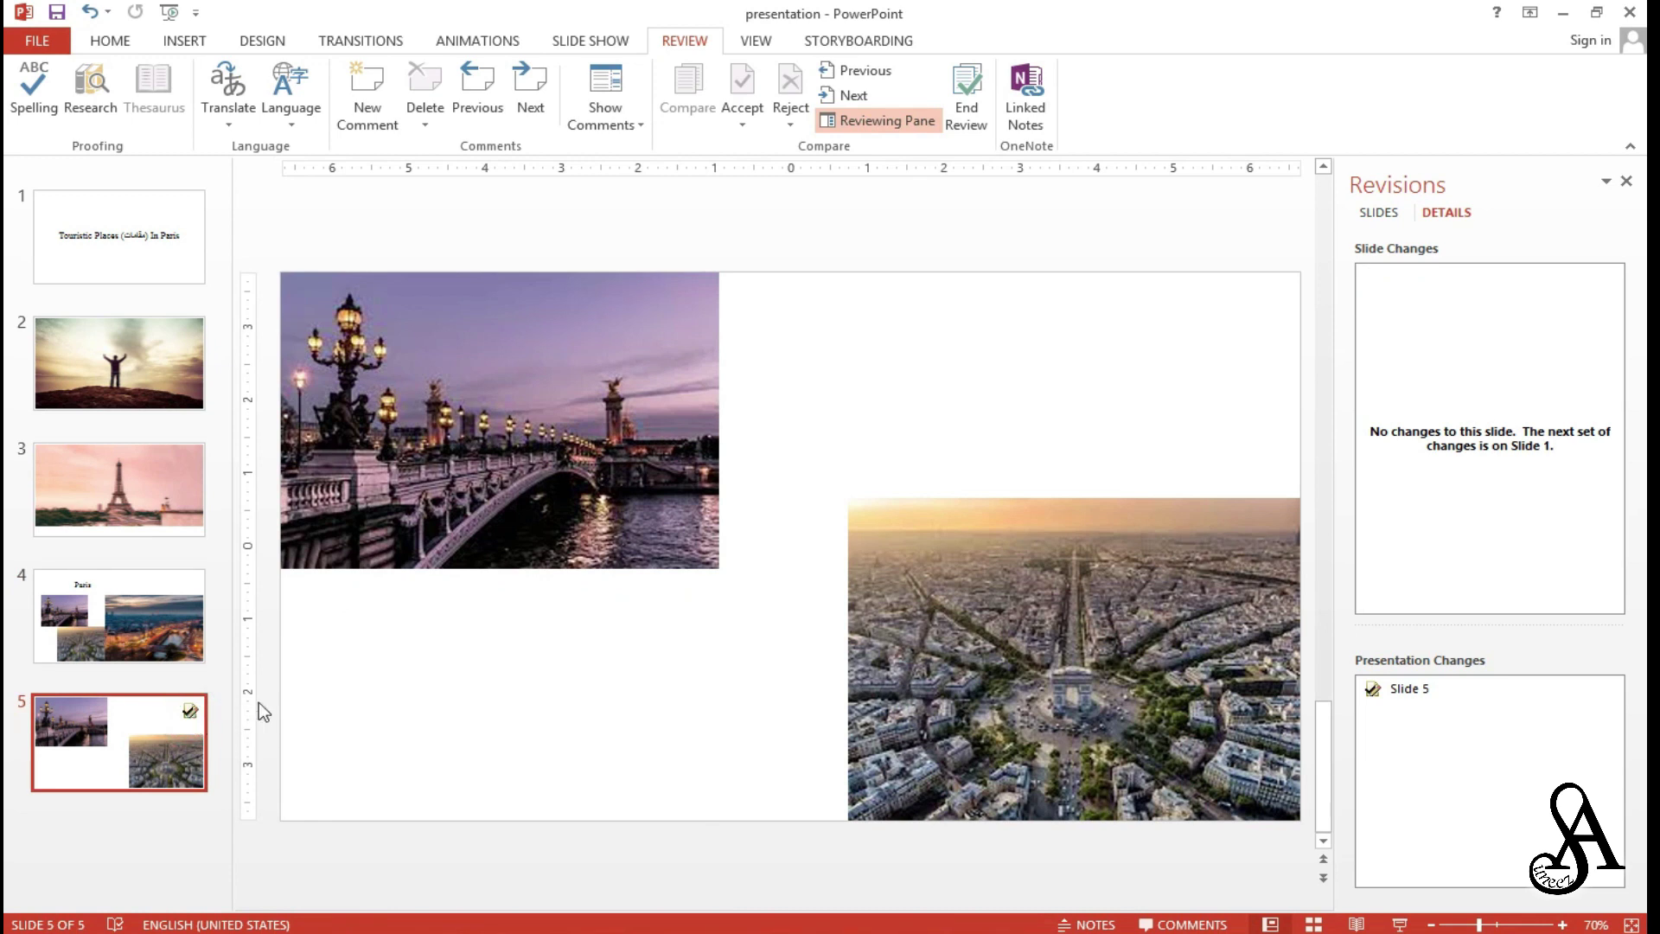
Step: Step back through slides 4, 3 and 2 to the title slide, then close the revisions list
click(173, 648)
click(152, 475)
click(140, 378)
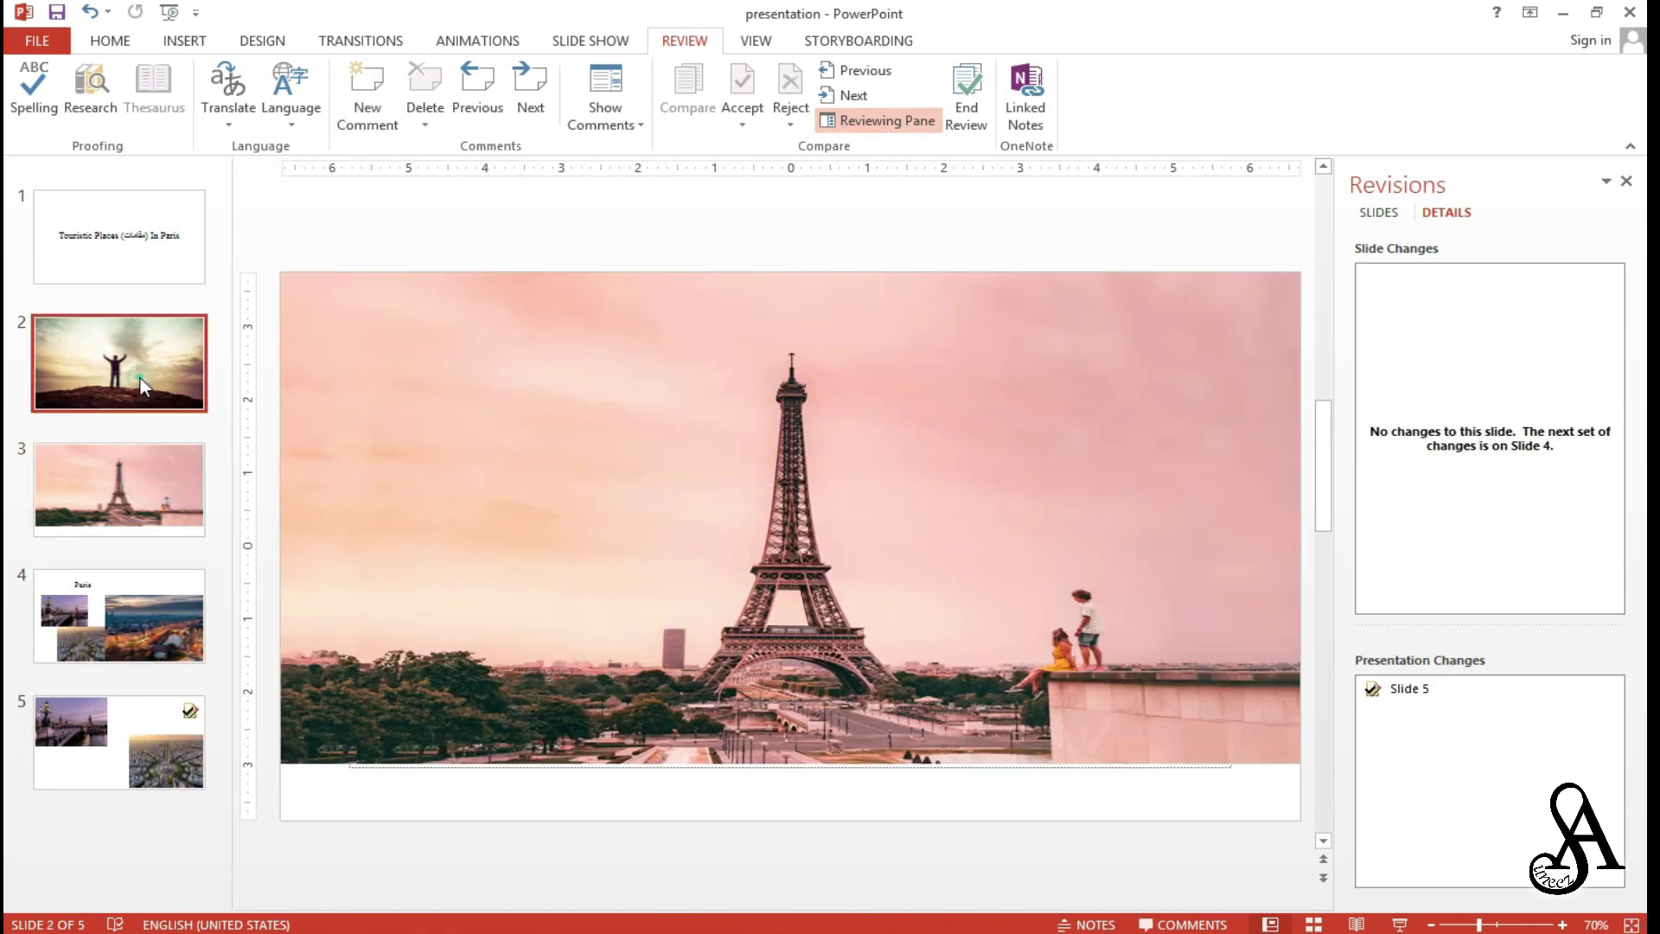
click(137, 258)
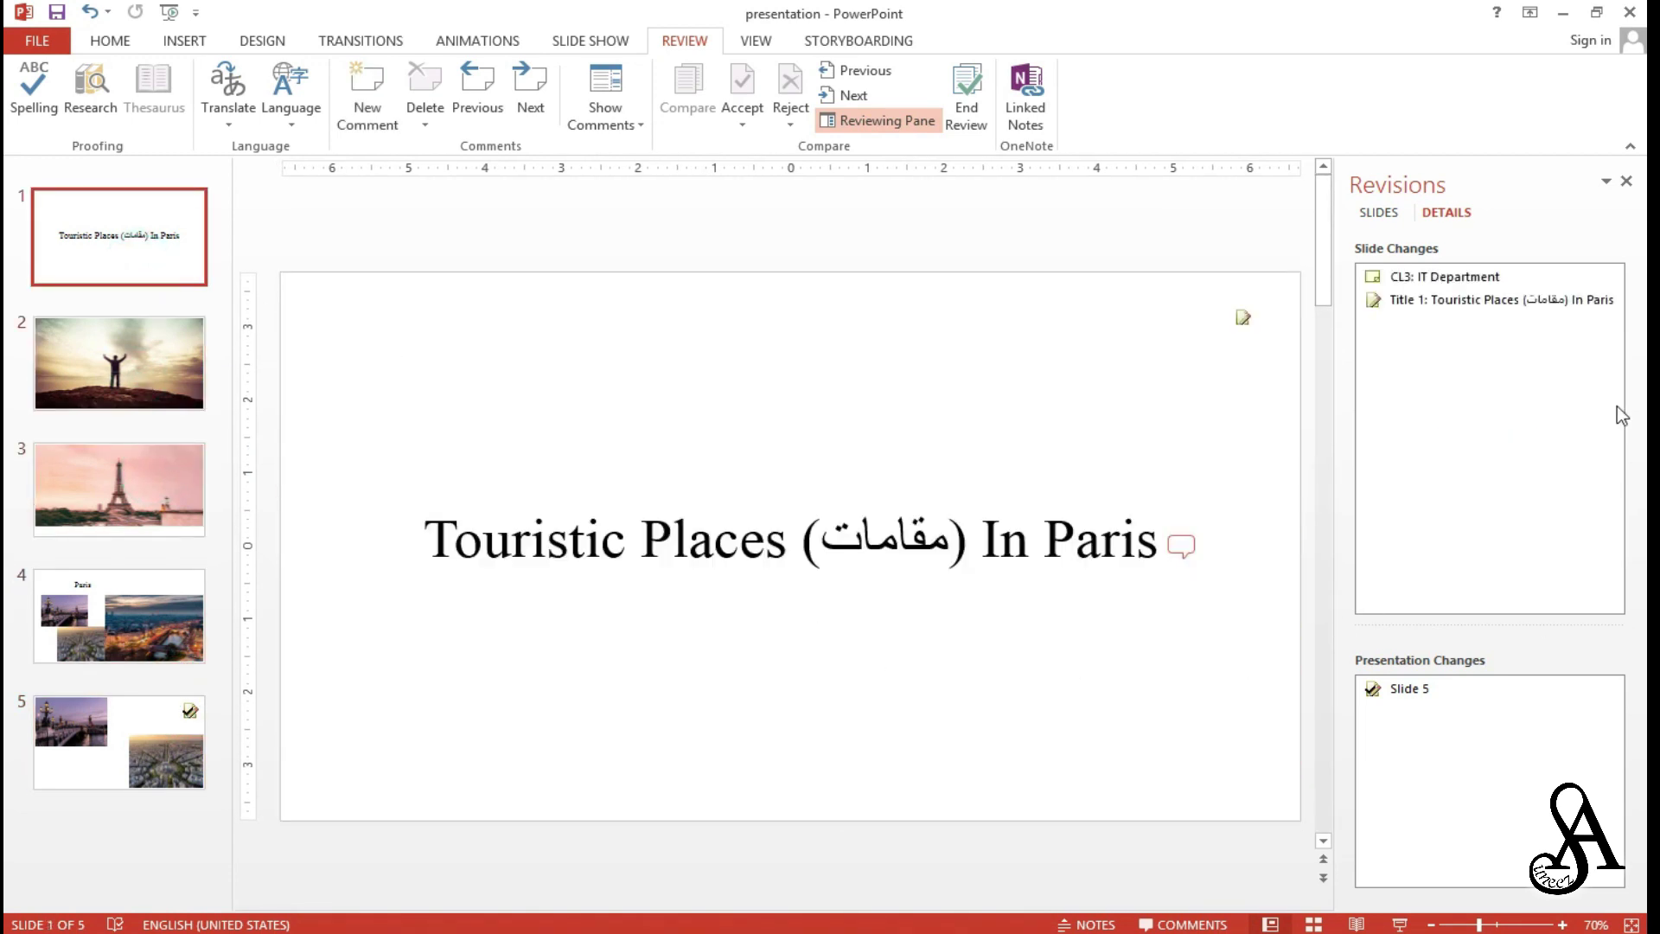
click(1626, 181)
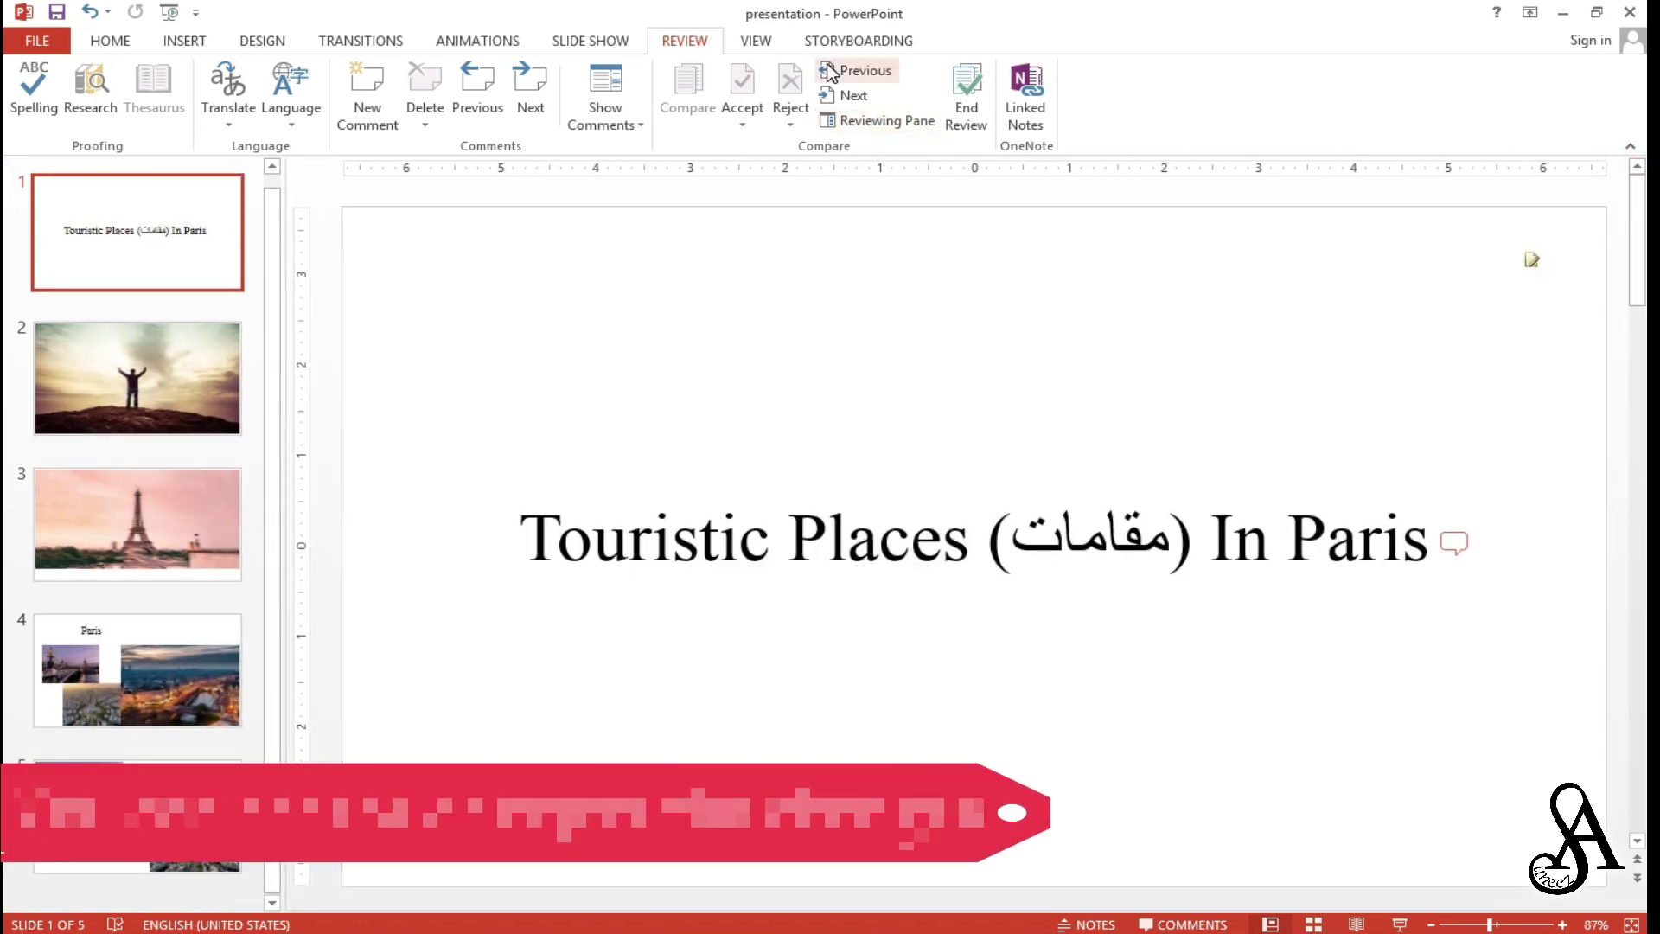
Step: Reject all compared changes to the presentation, removing slide 5
click(745, 116)
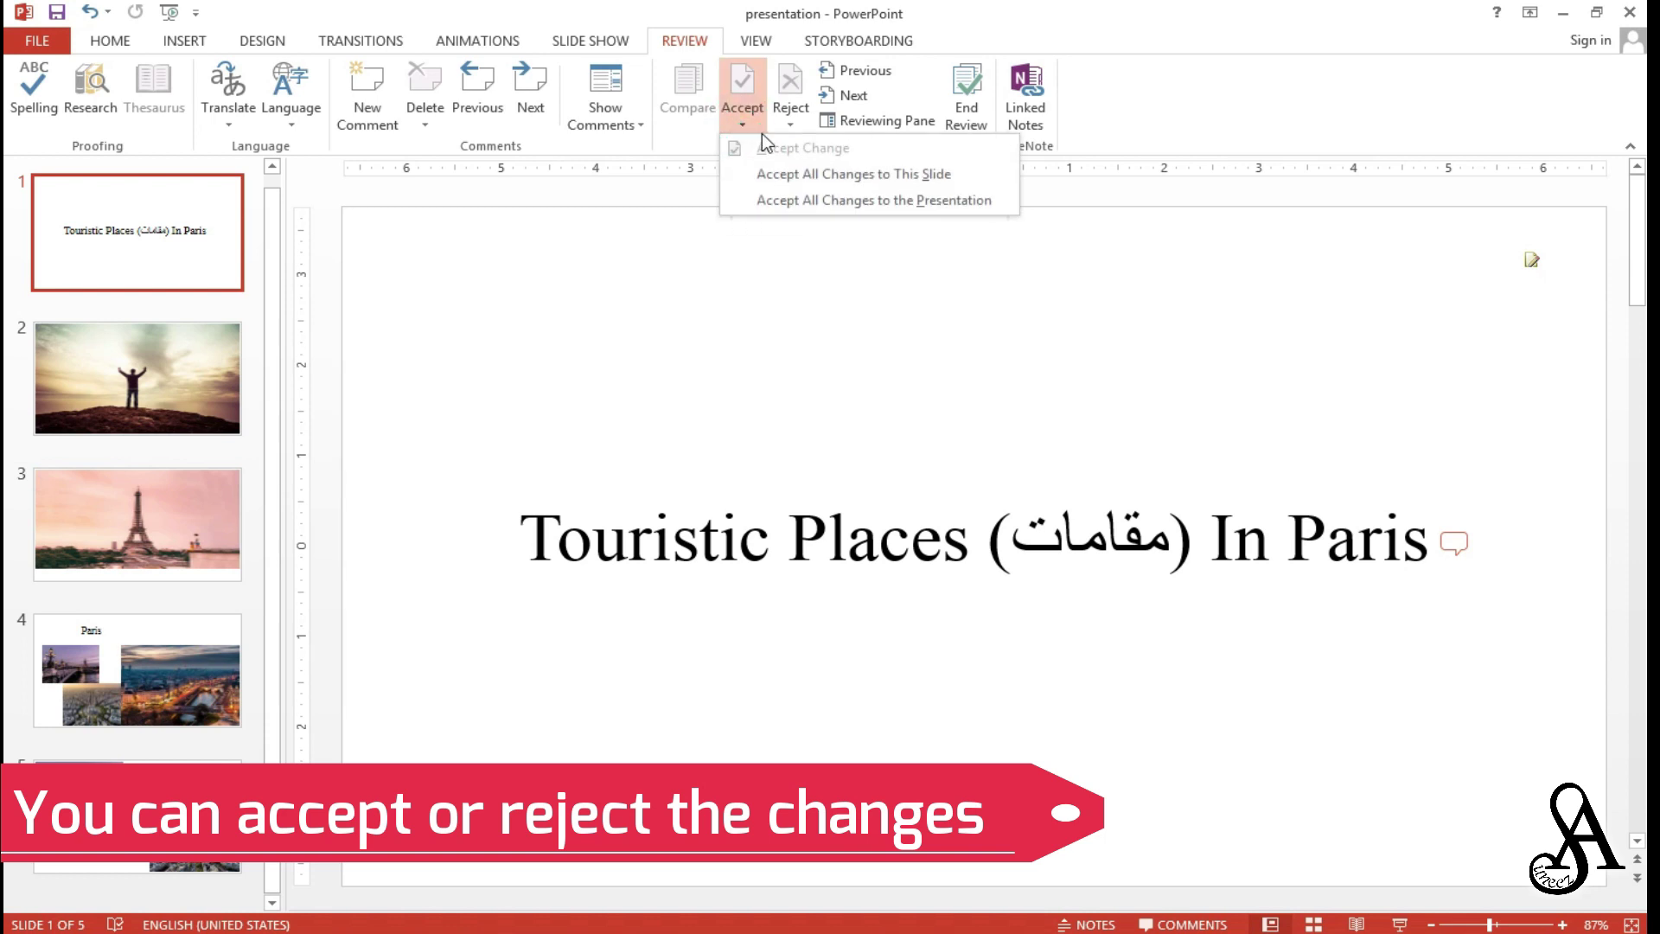
click(792, 126)
click(813, 199)
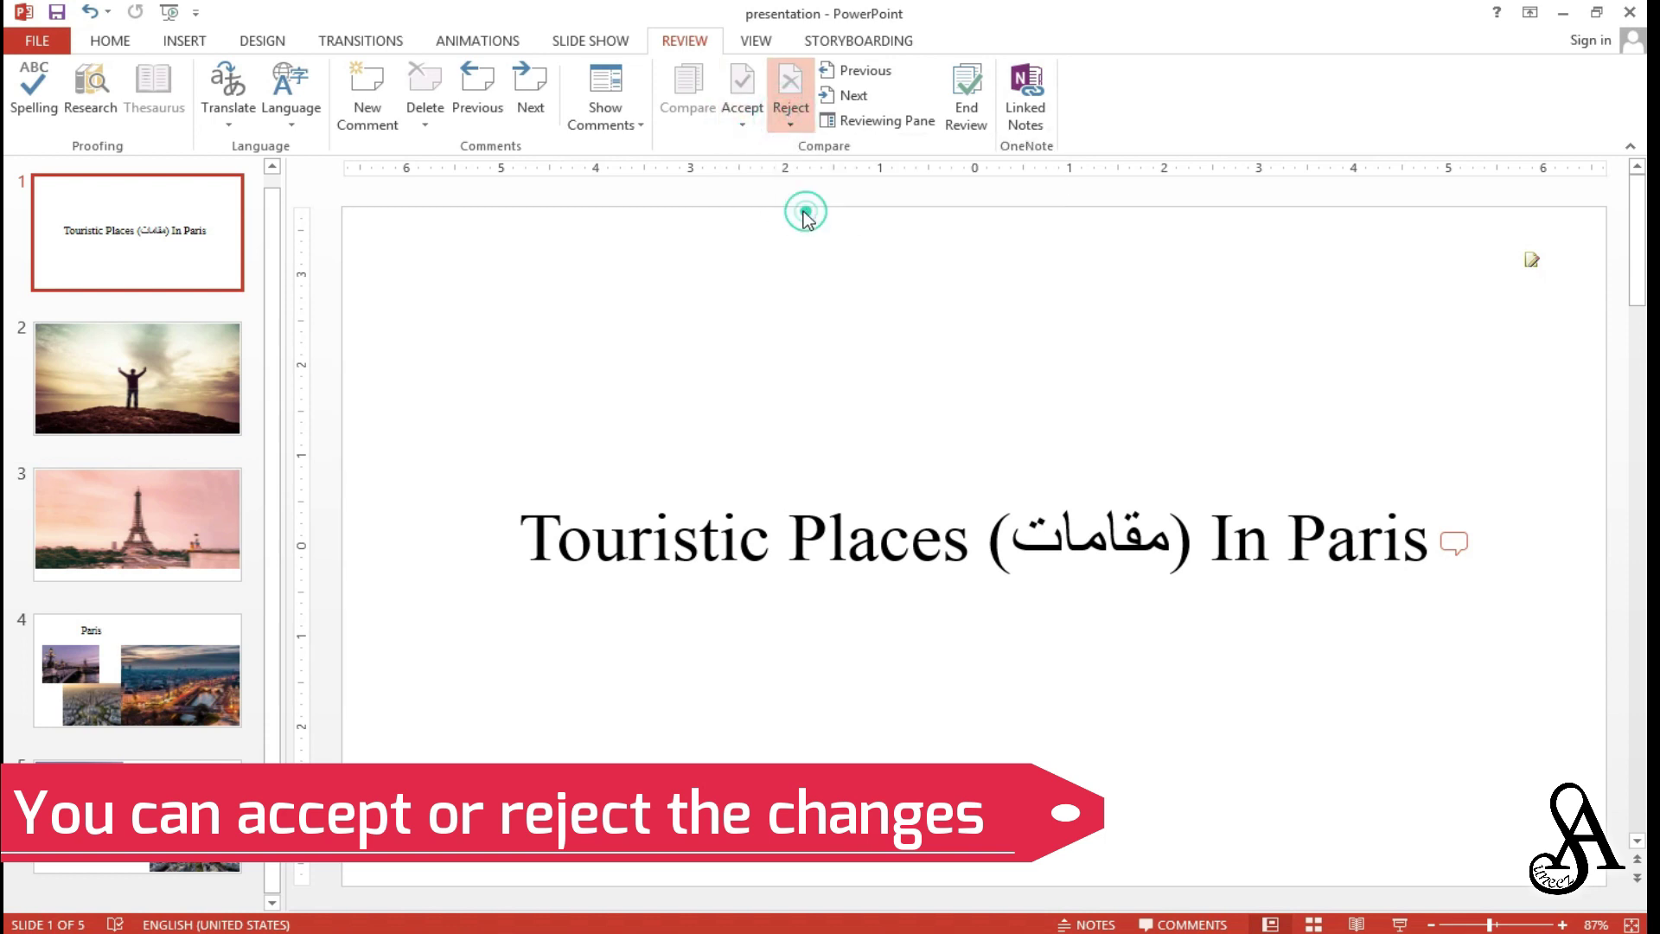
Step: On slide 4, accept all changes, then reject them to restore the three Paris photos
click(188, 696)
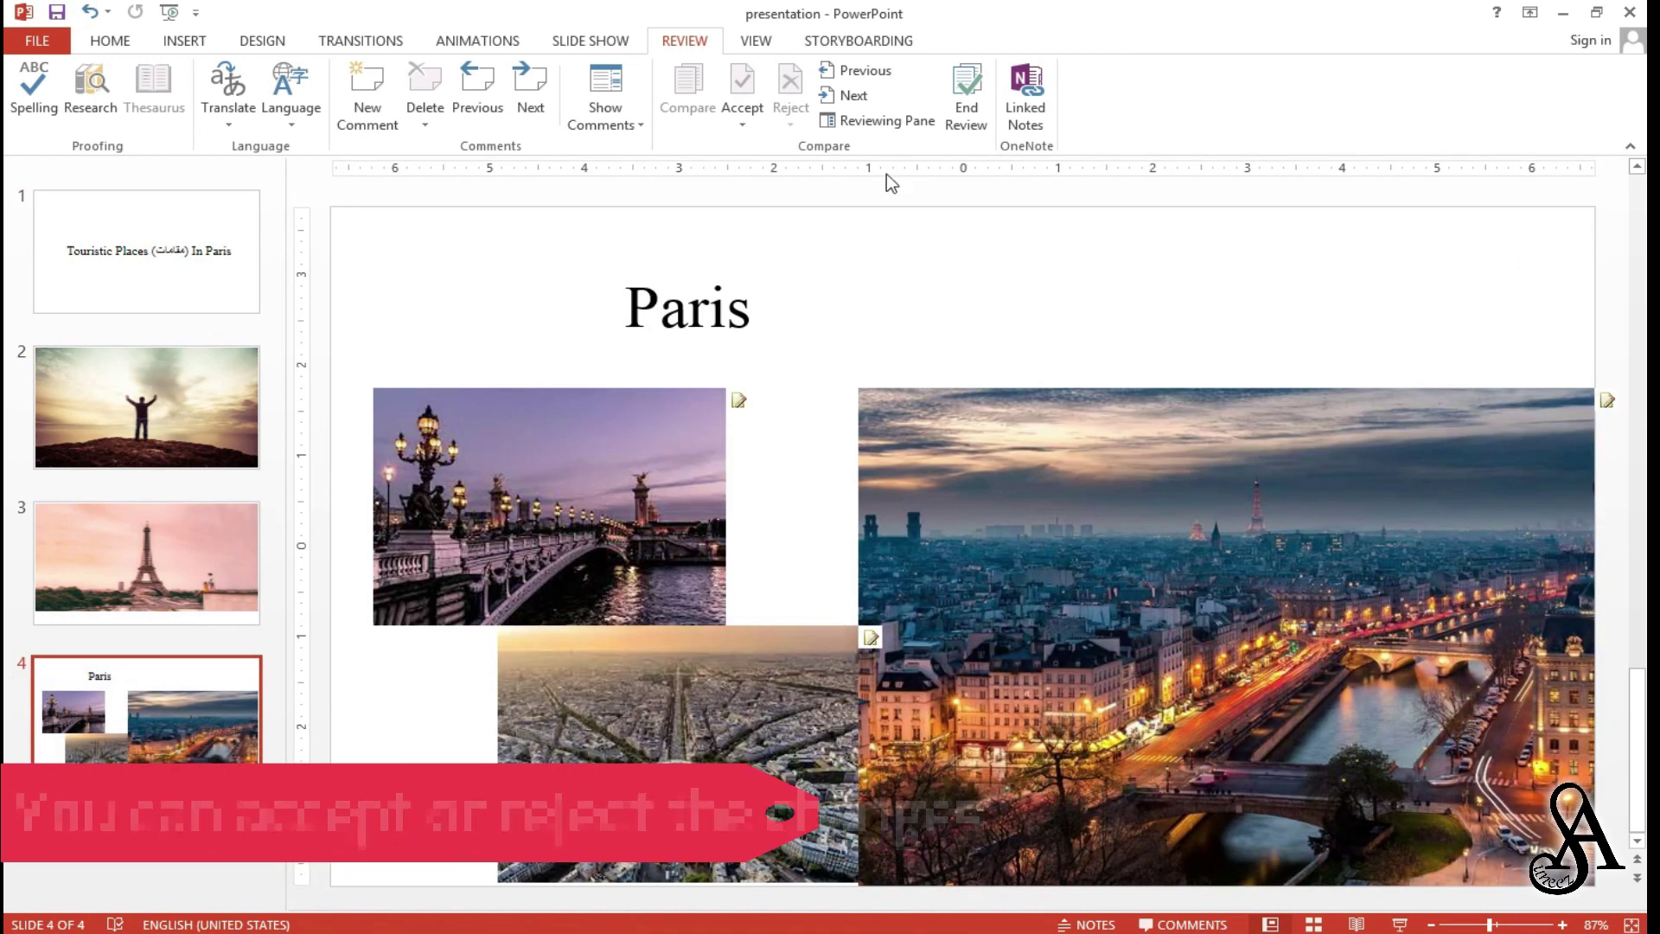
click(746, 125)
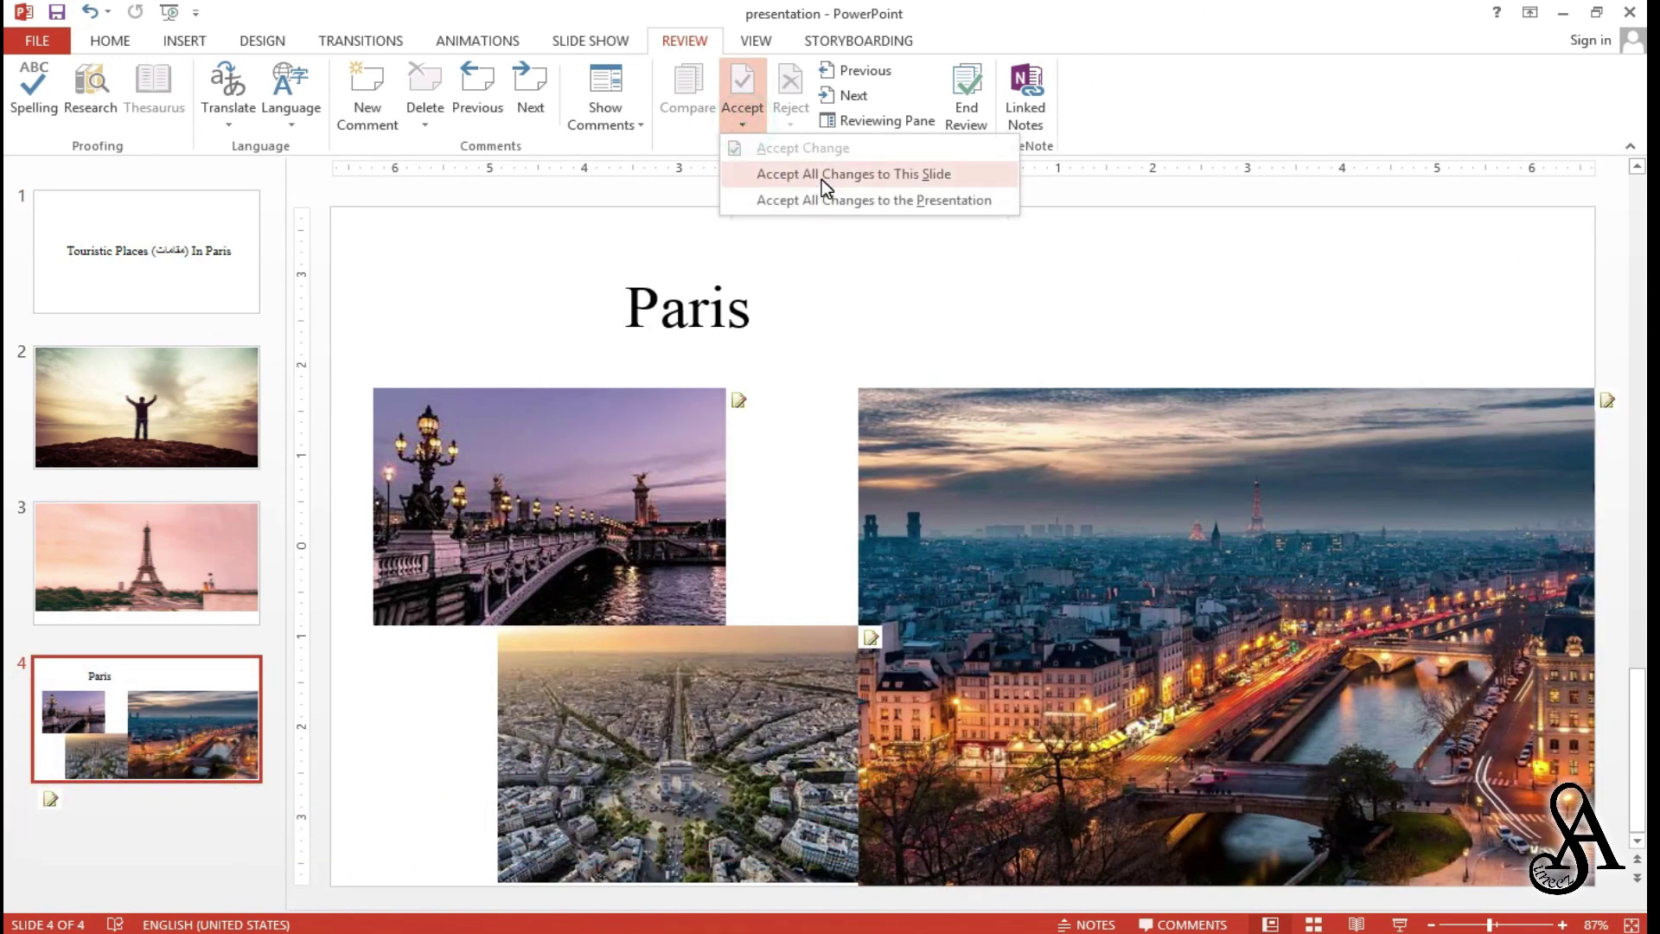
click(822, 178)
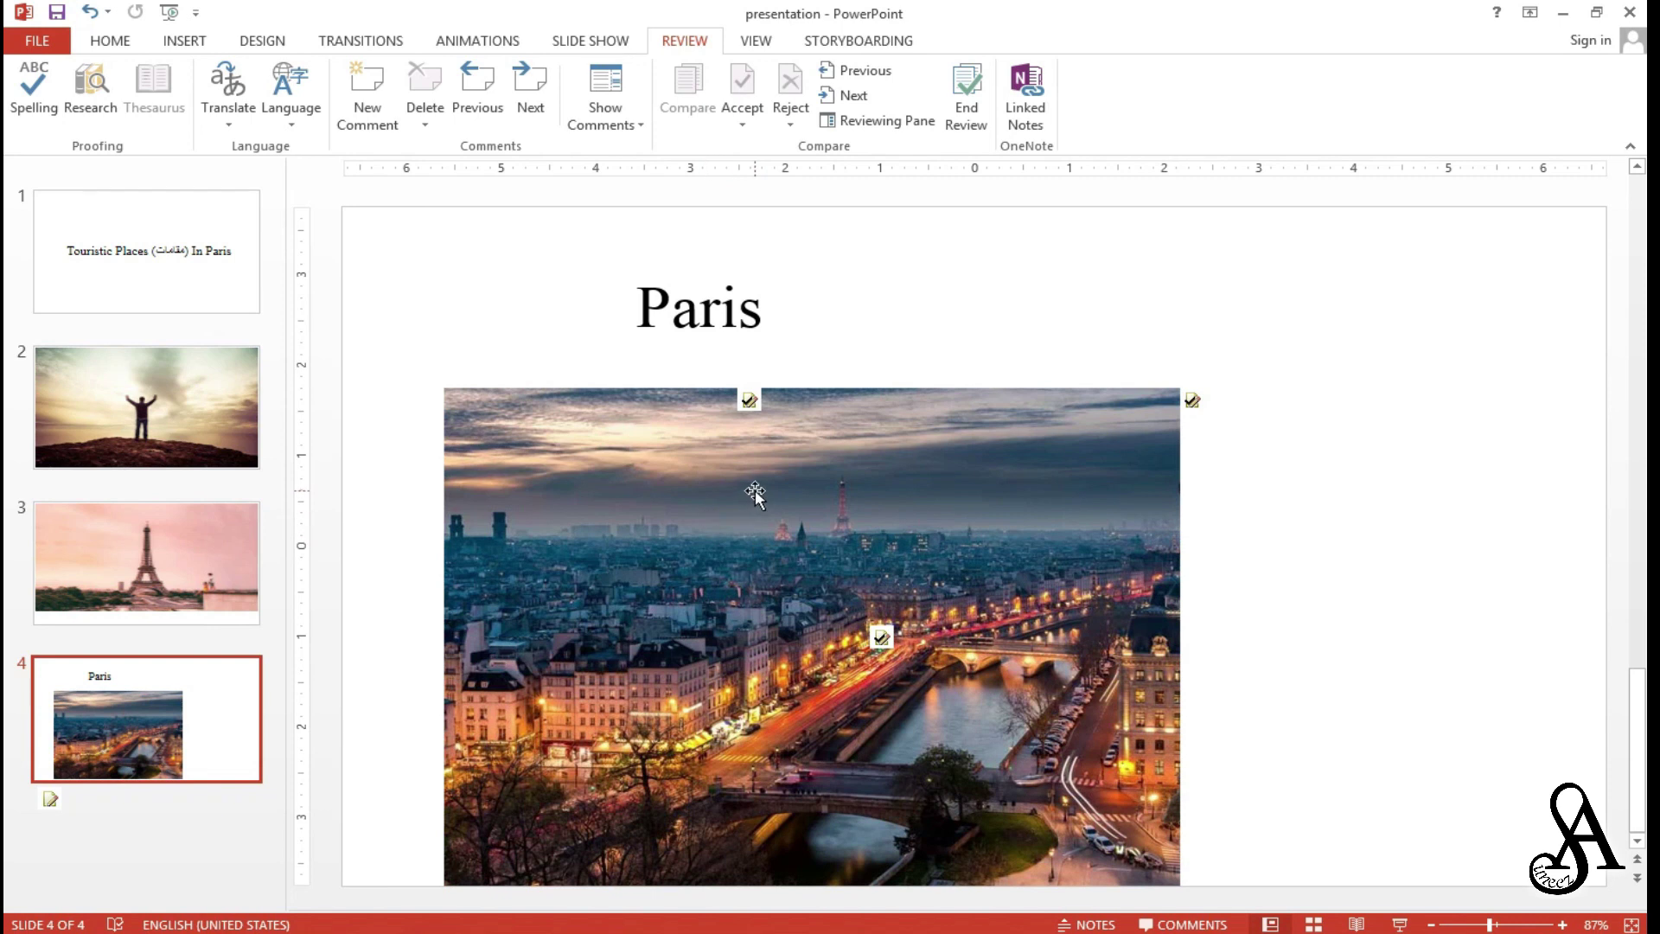
click(792, 125)
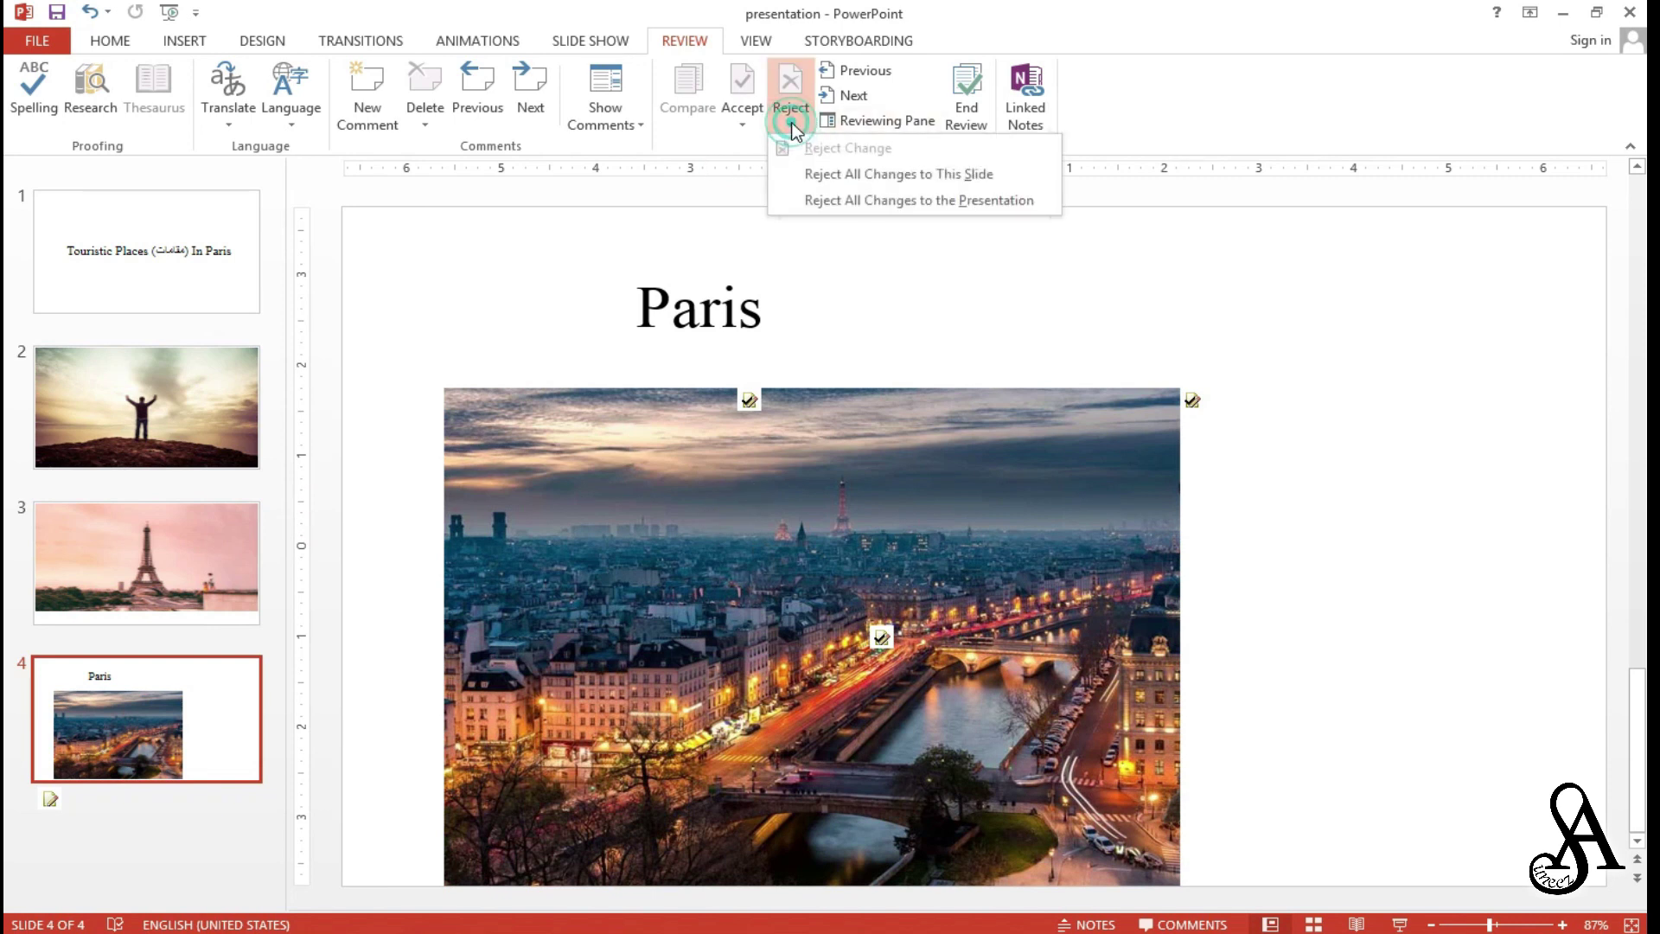
click(816, 170)
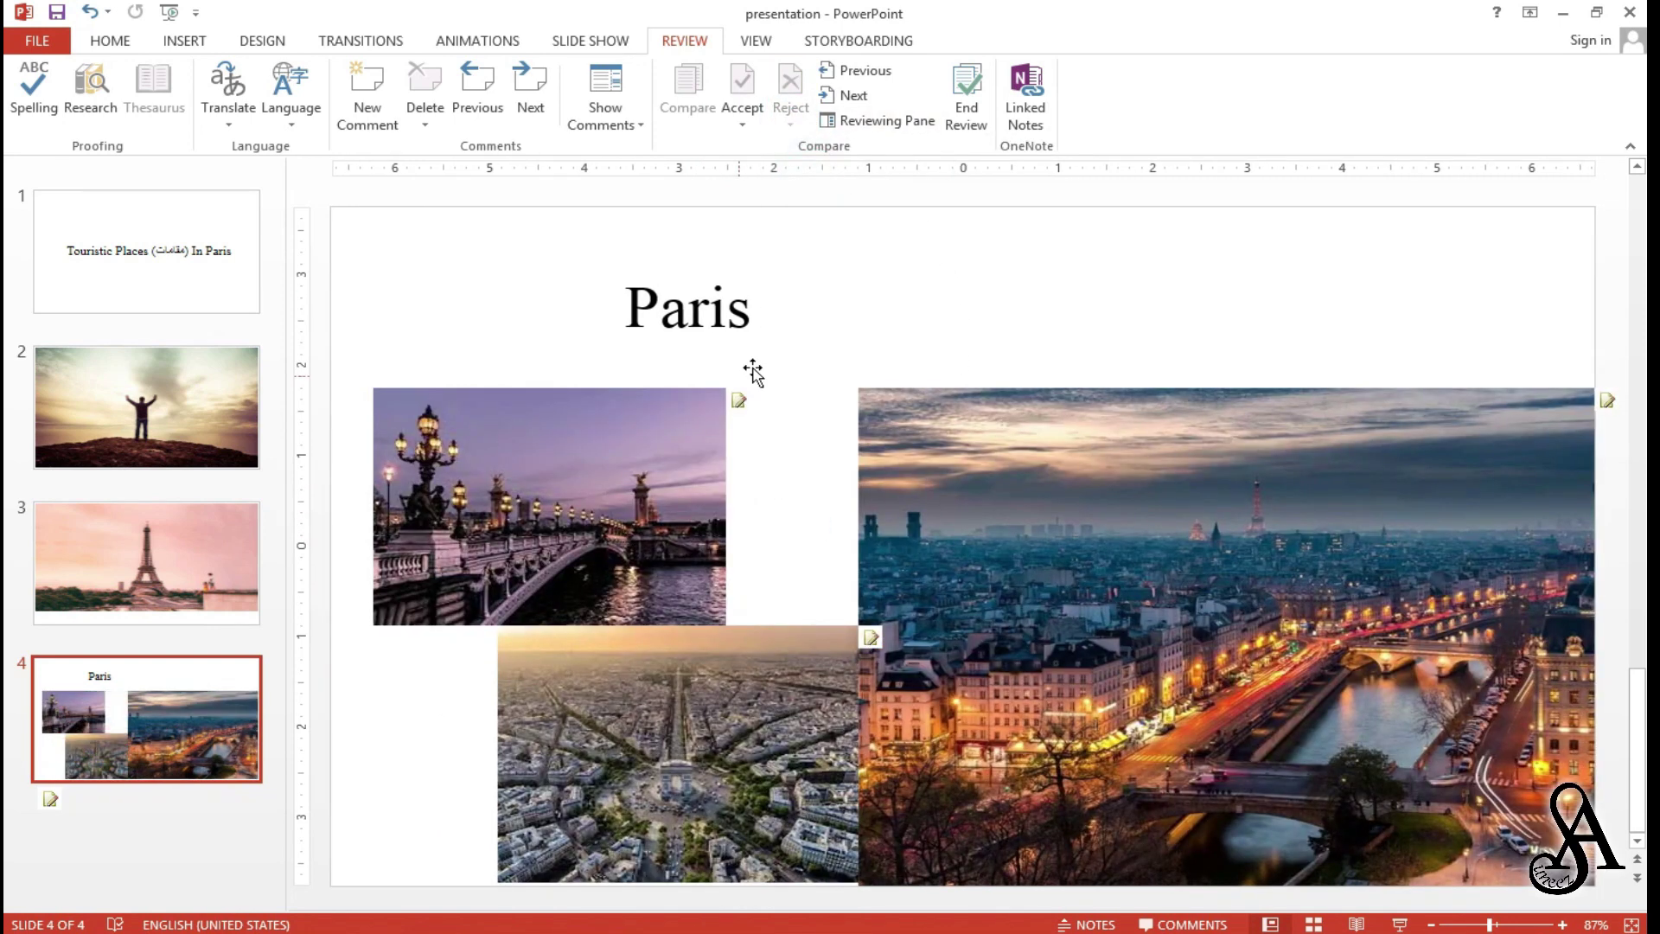
click(740, 402)
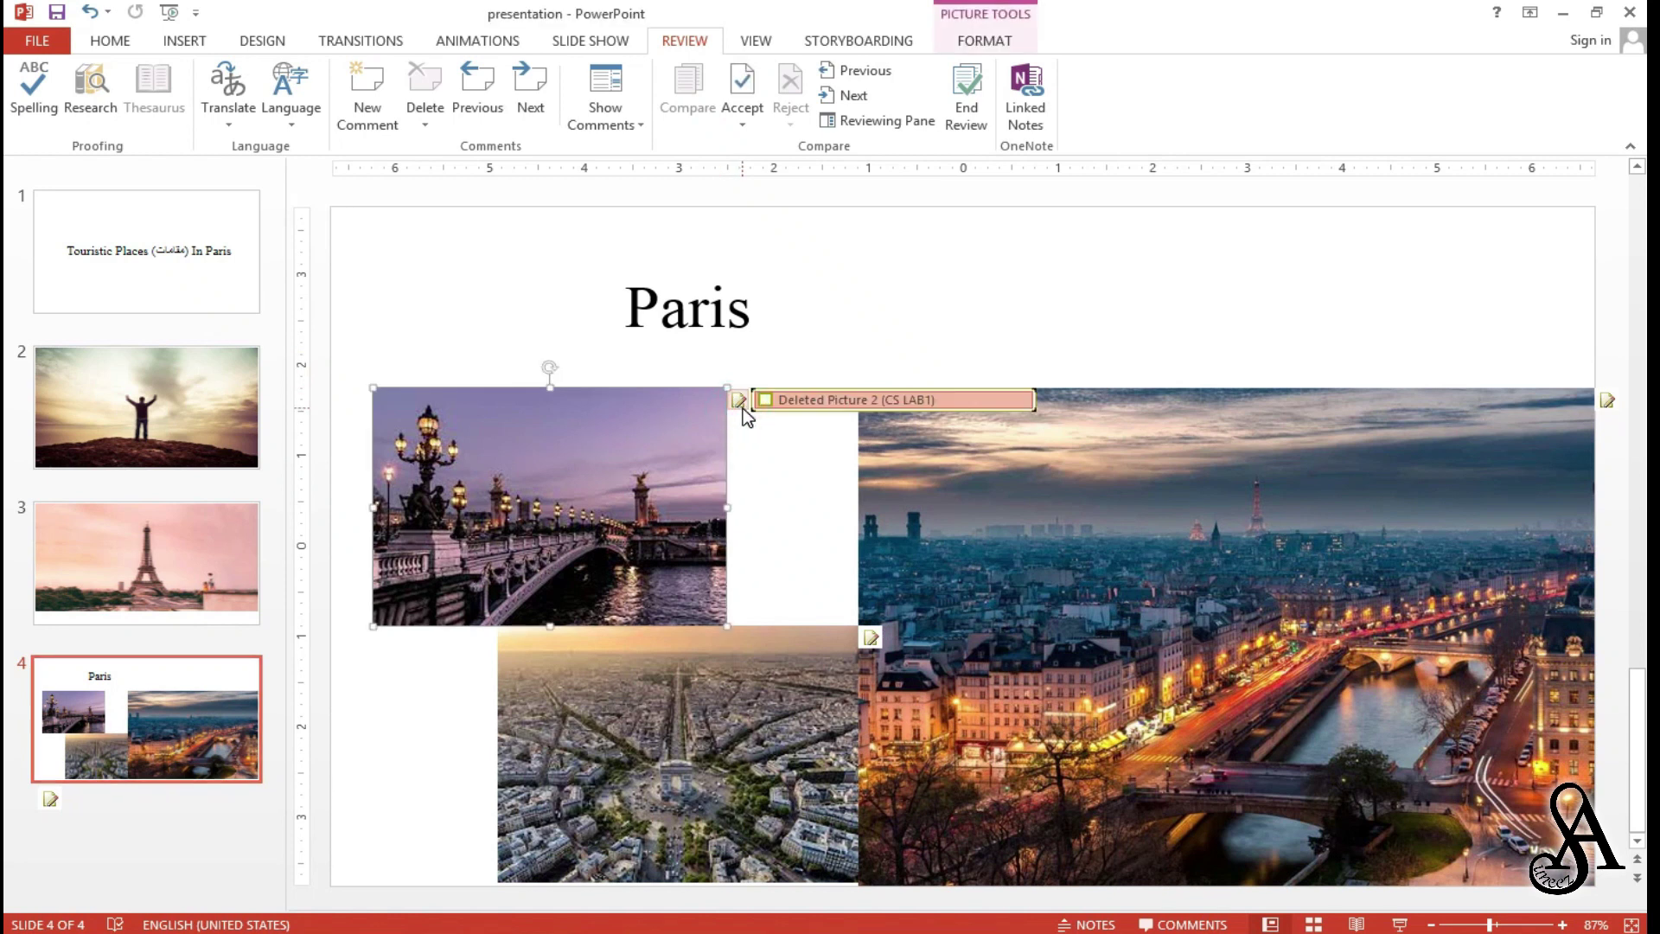
click(1389, 333)
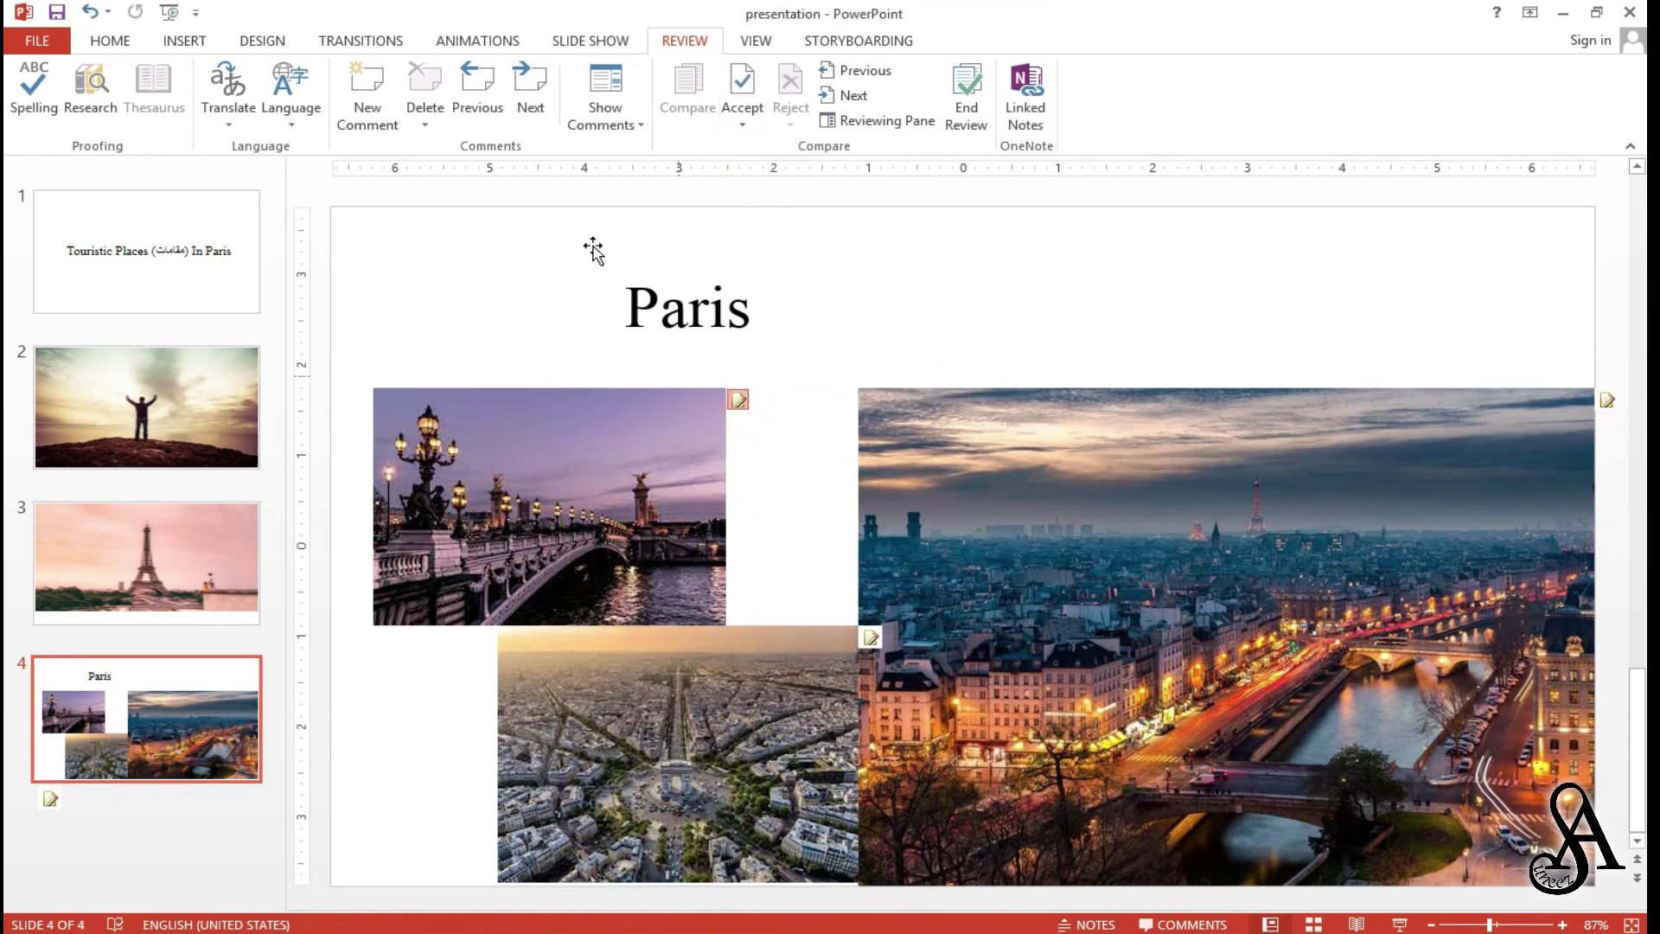
scroll(635, 562, up, 2)
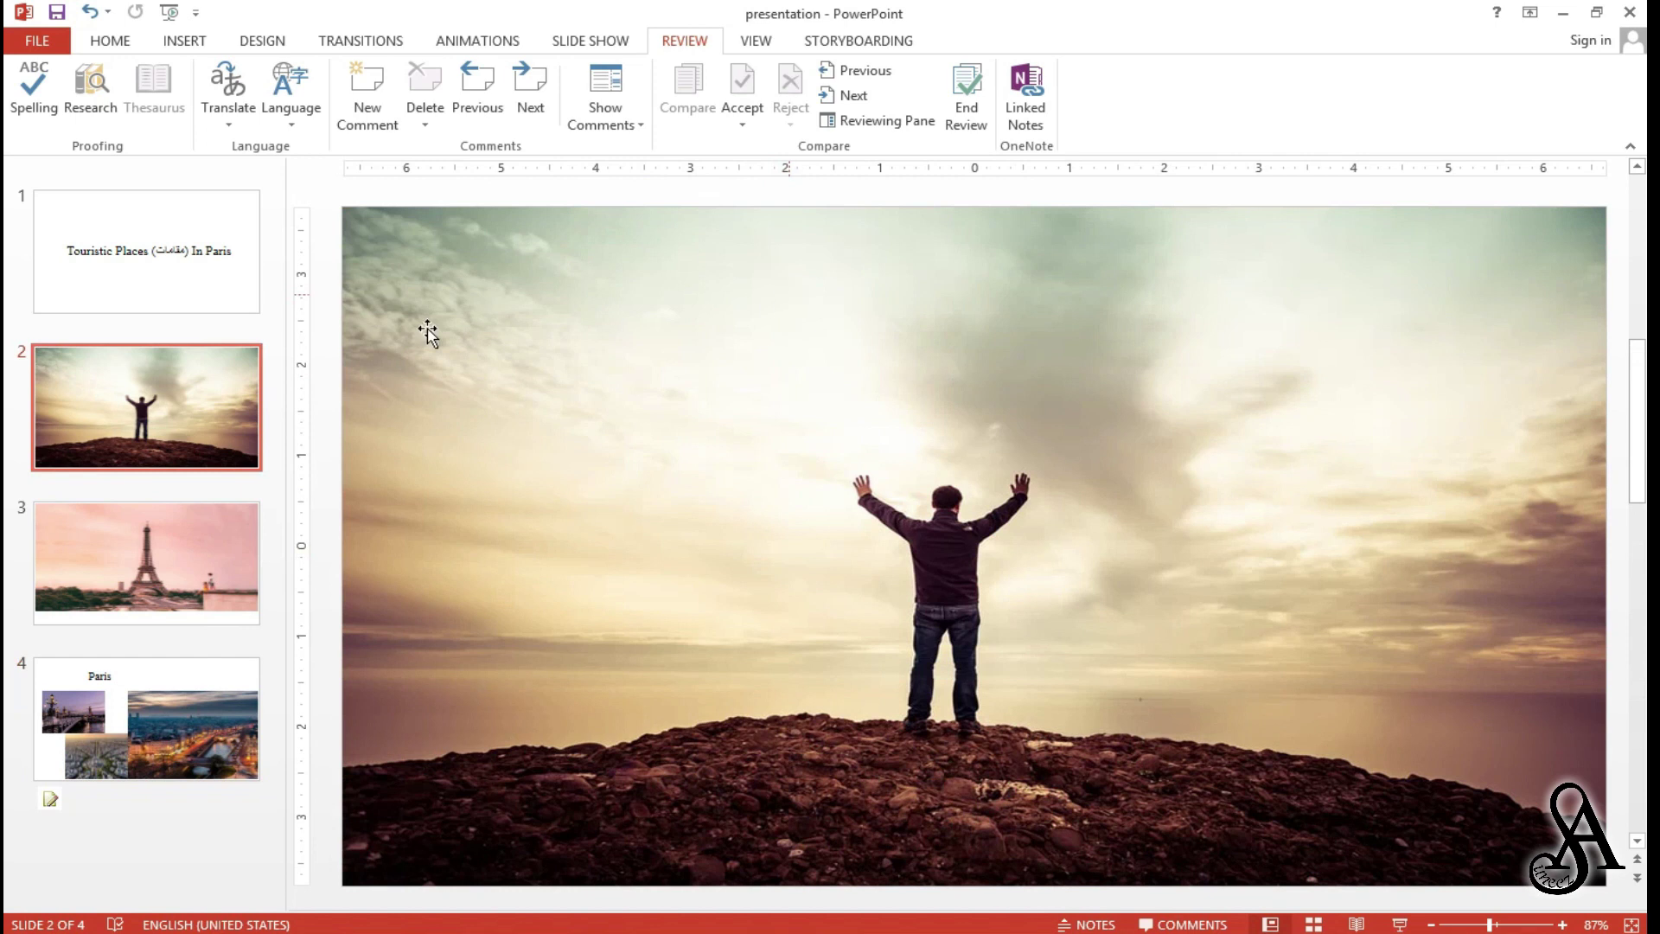
Step: Step to the title slide's change, hide the Reviewing Pane, and end the review, confirming Yes
click(210, 281)
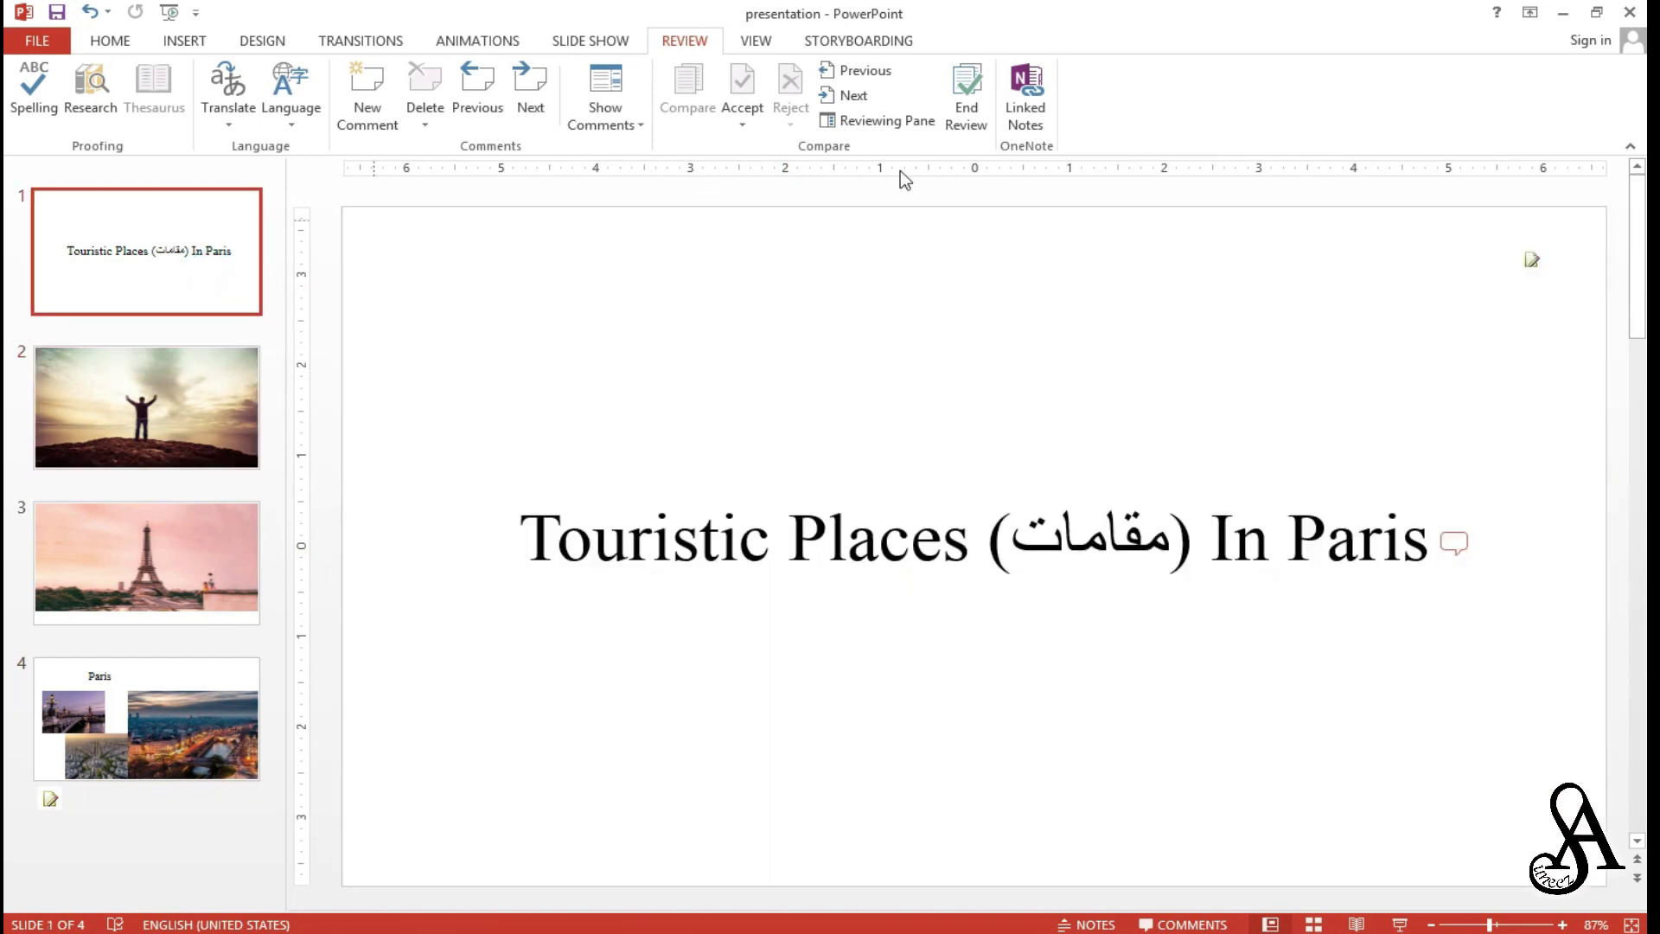
click(864, 71)
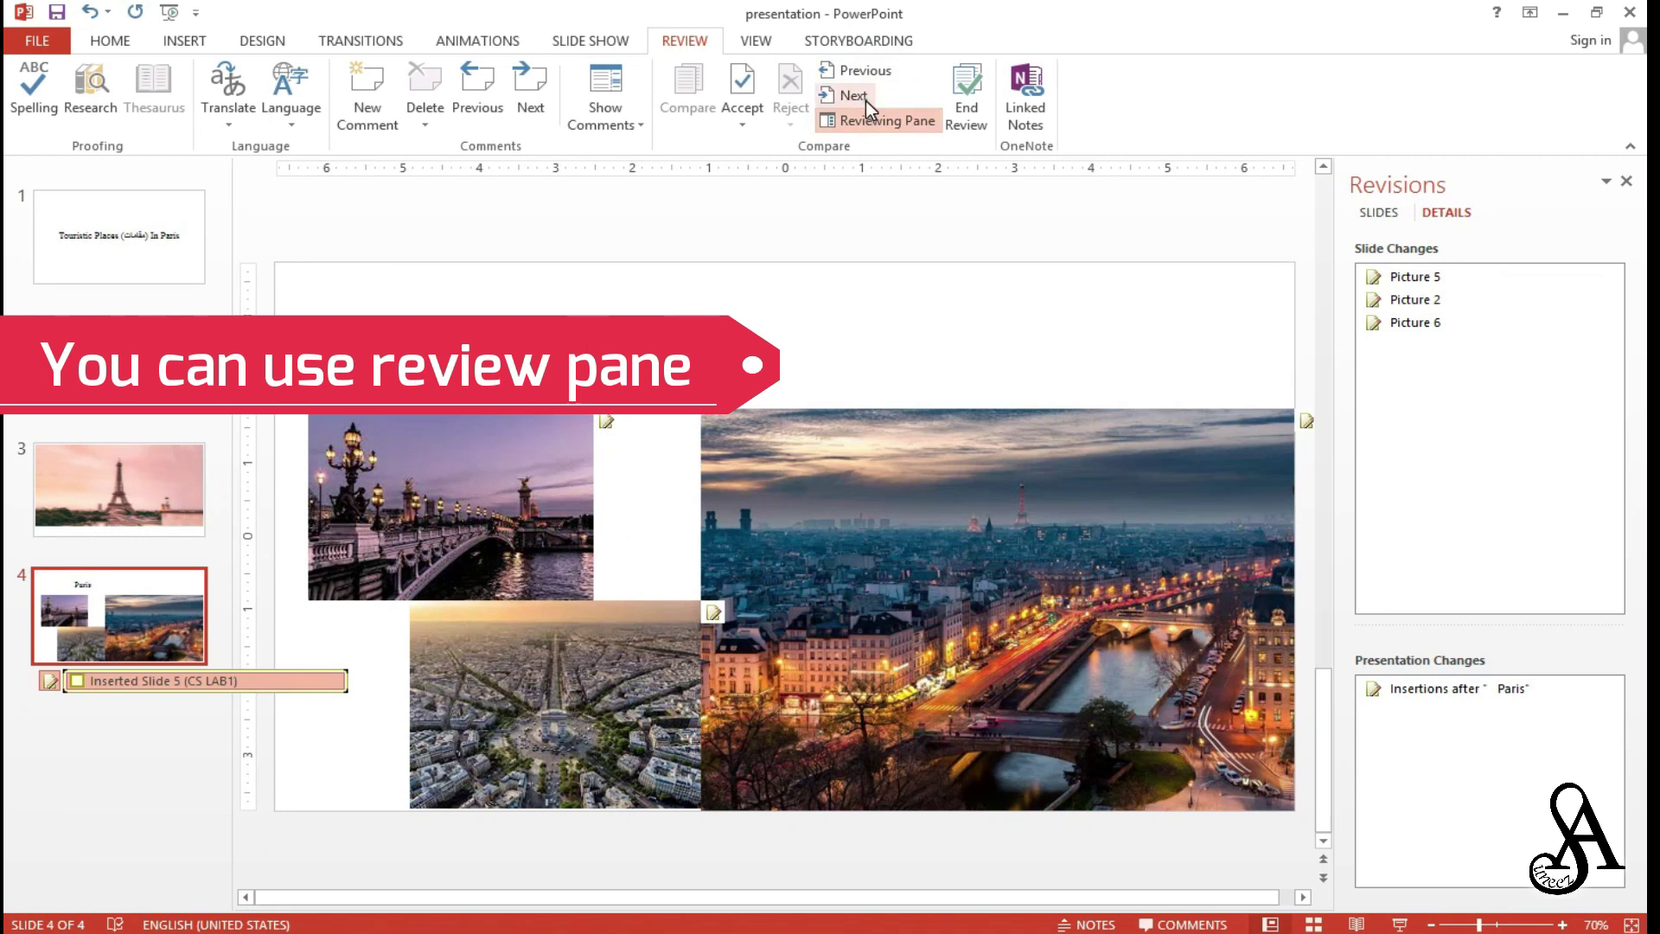
click(865, 97)
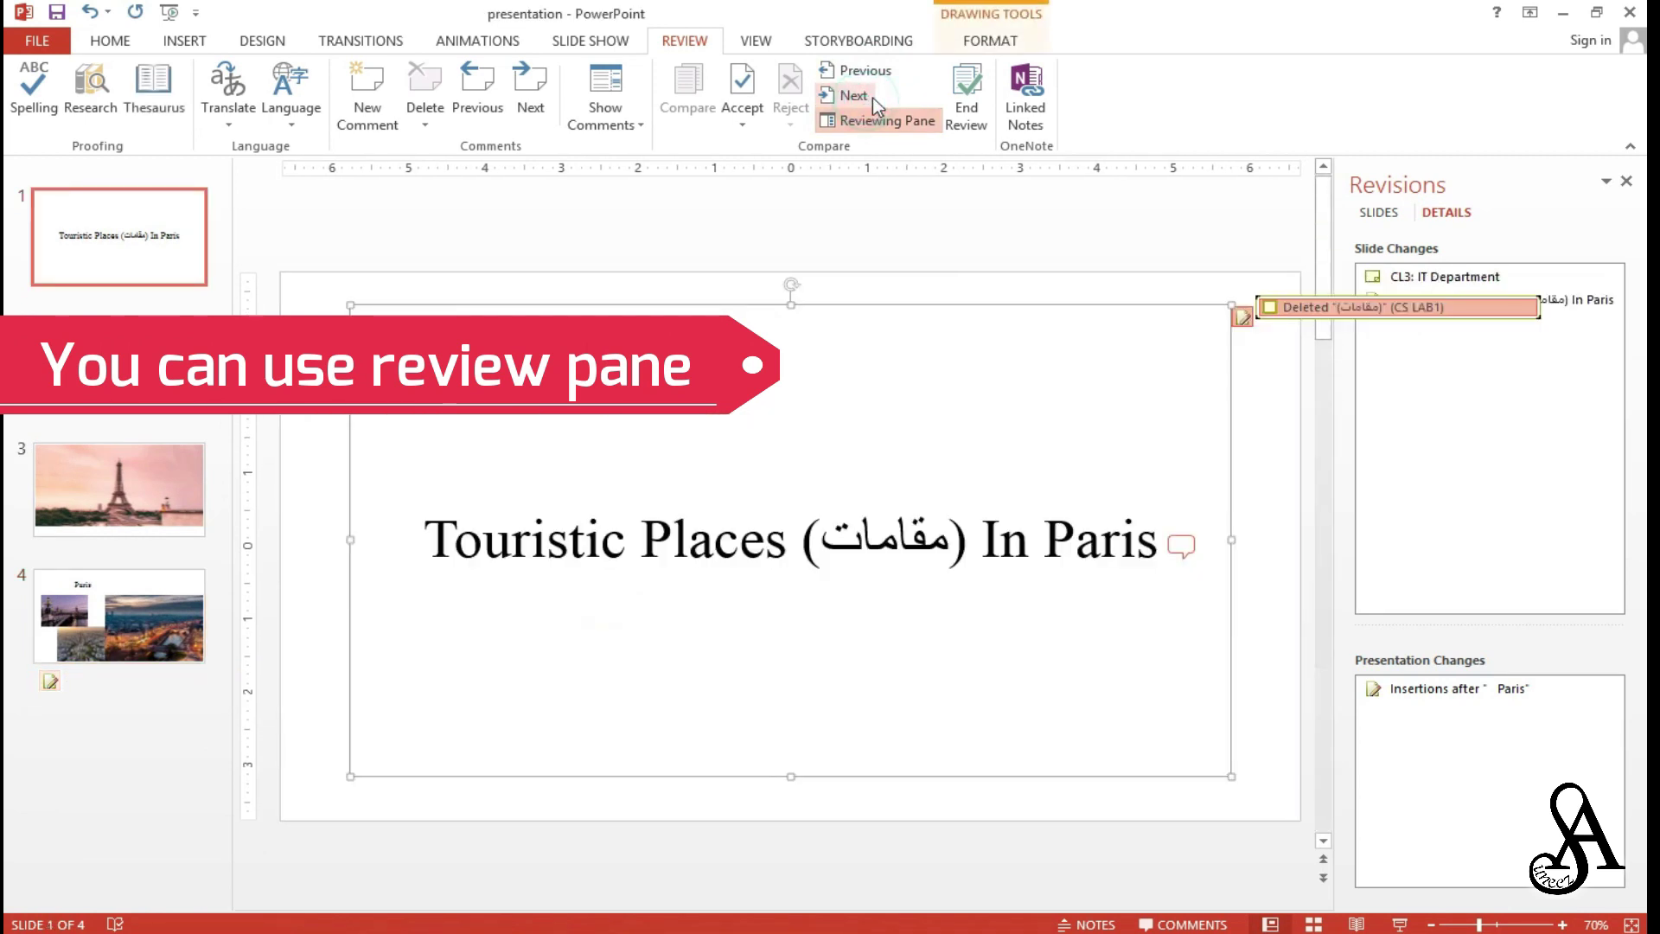
click(878, 121)
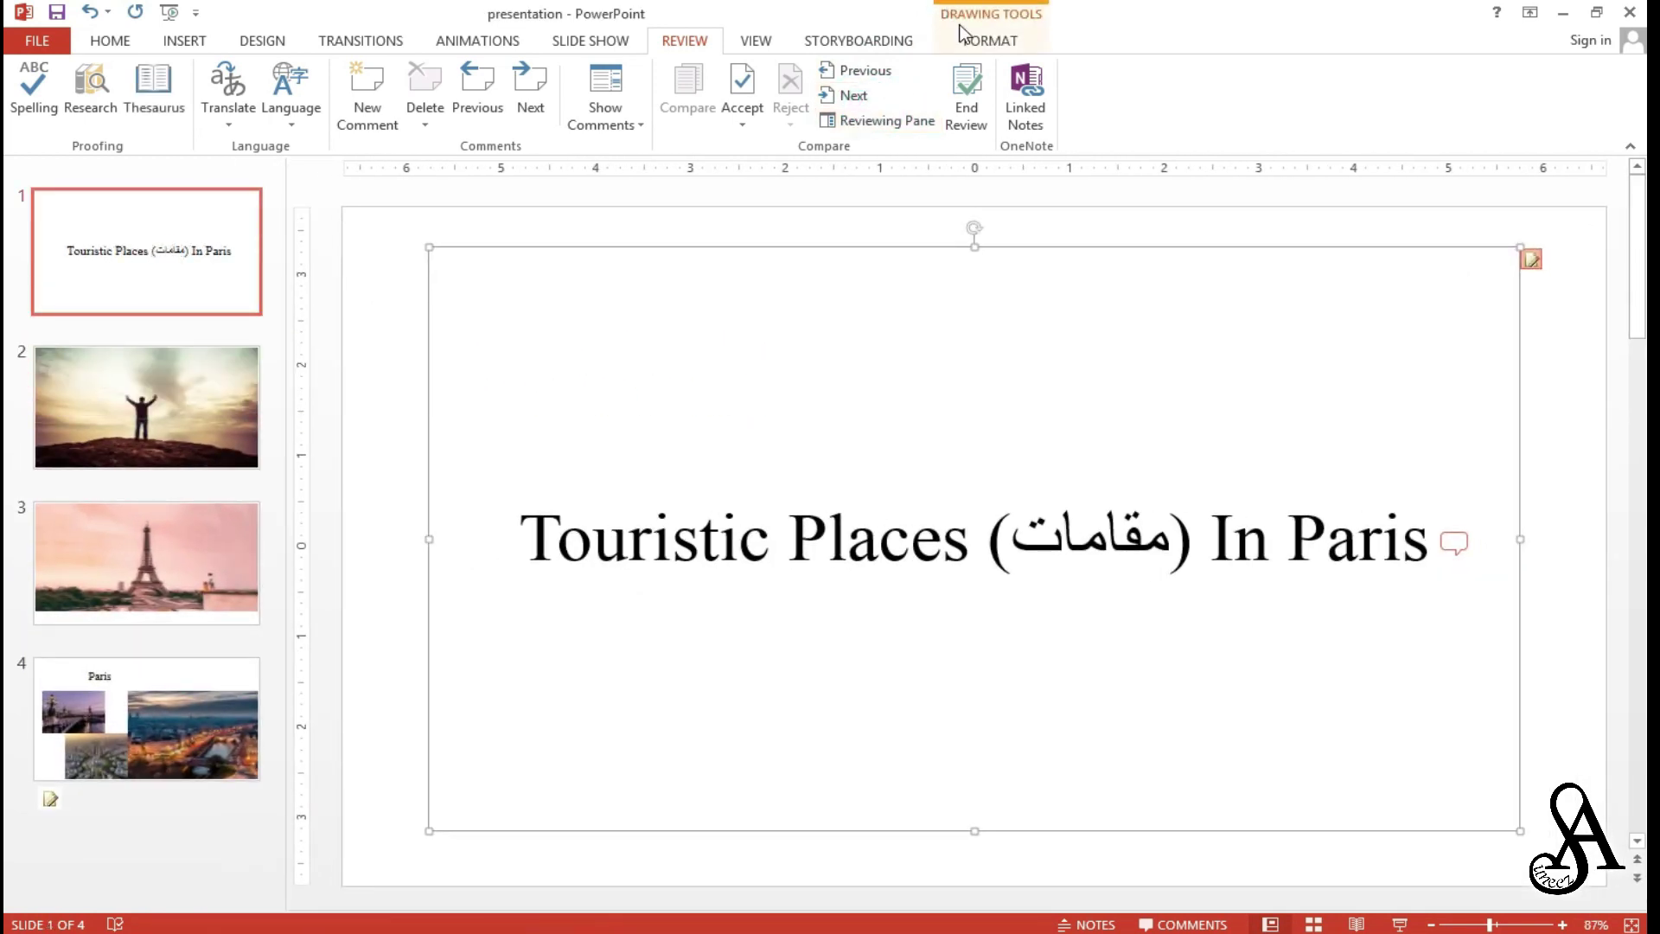
click(962, 95)
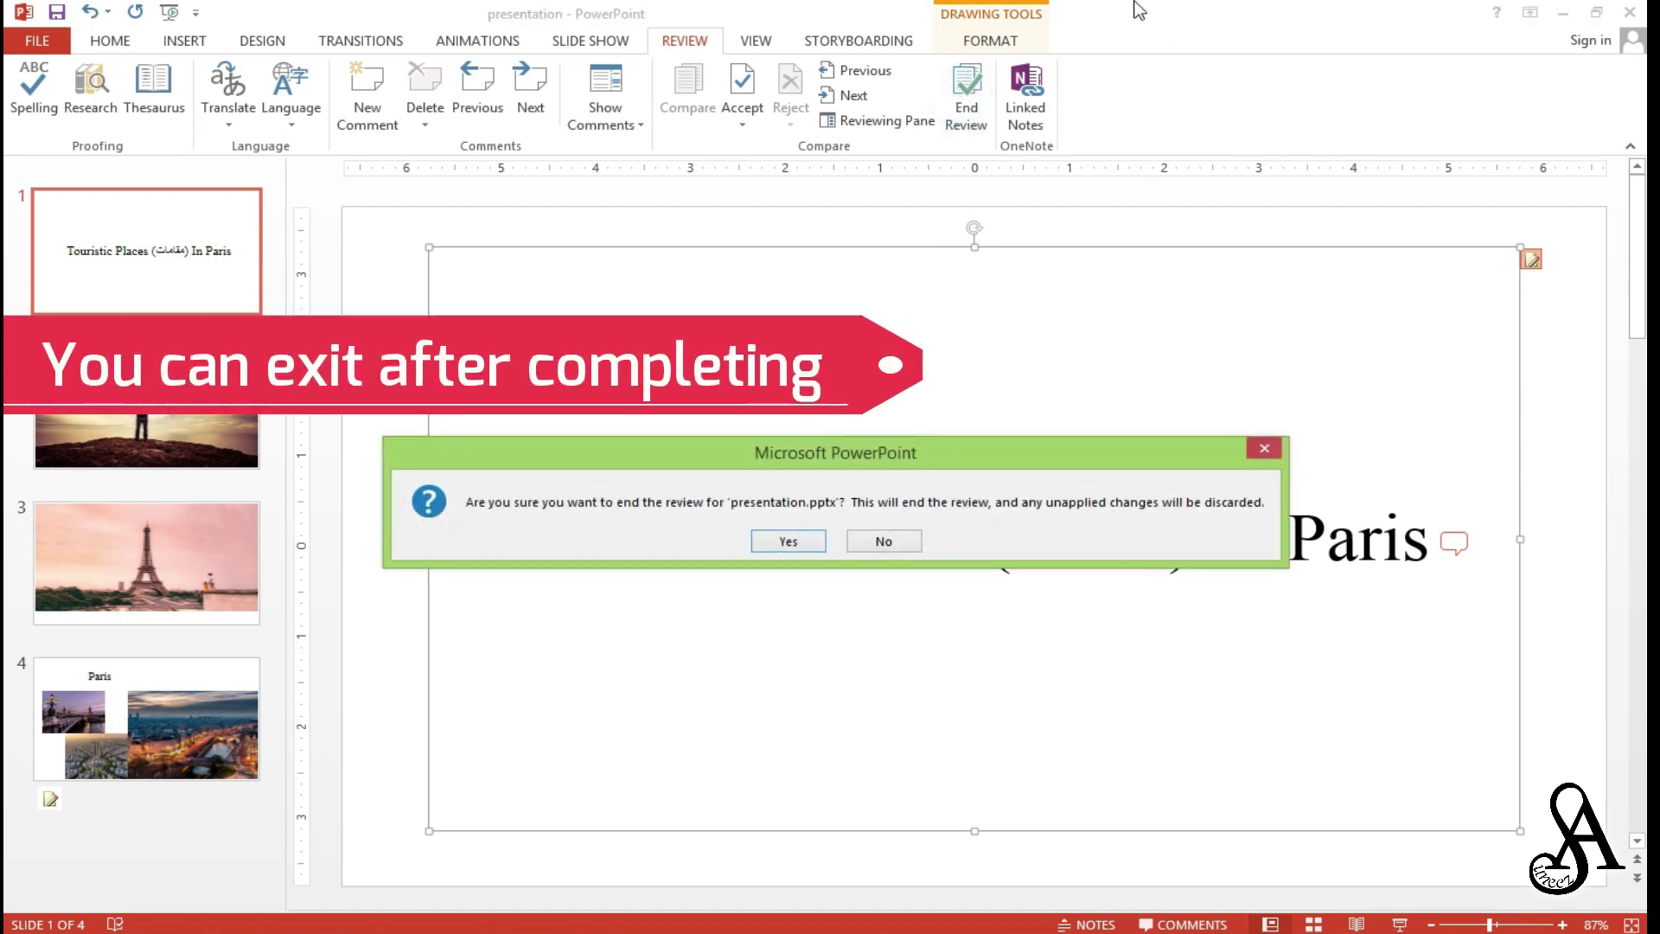
click(812, 540)
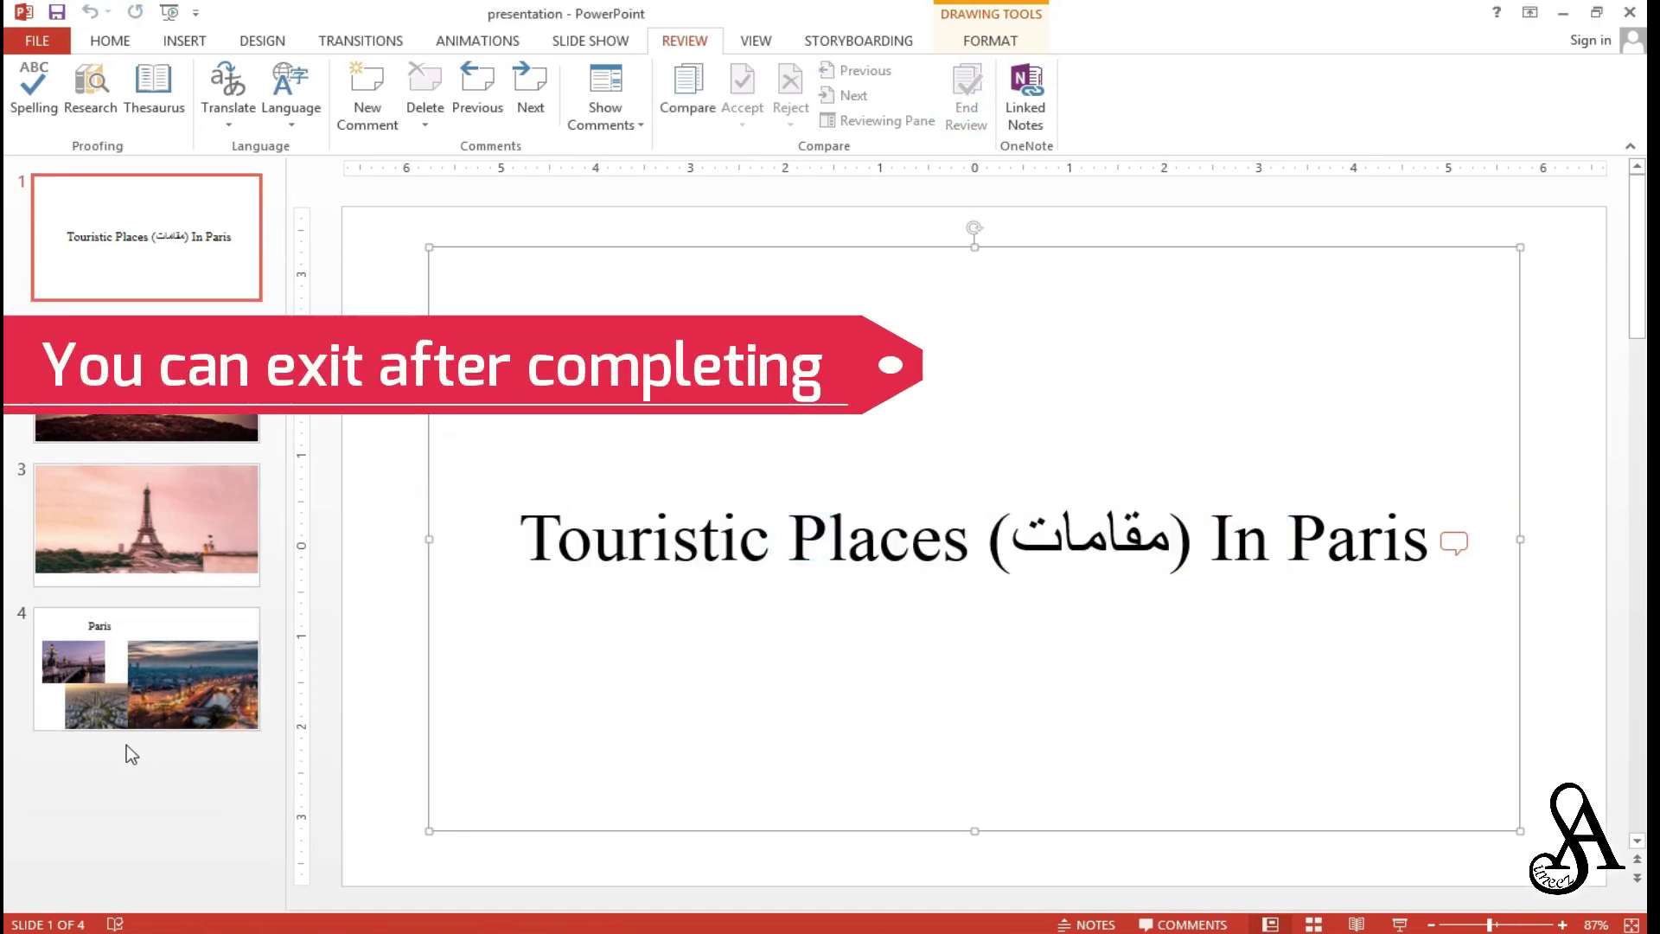
Step: Browse slides 2, 3 (Eiffel Tower) and 4
click(121, 401)
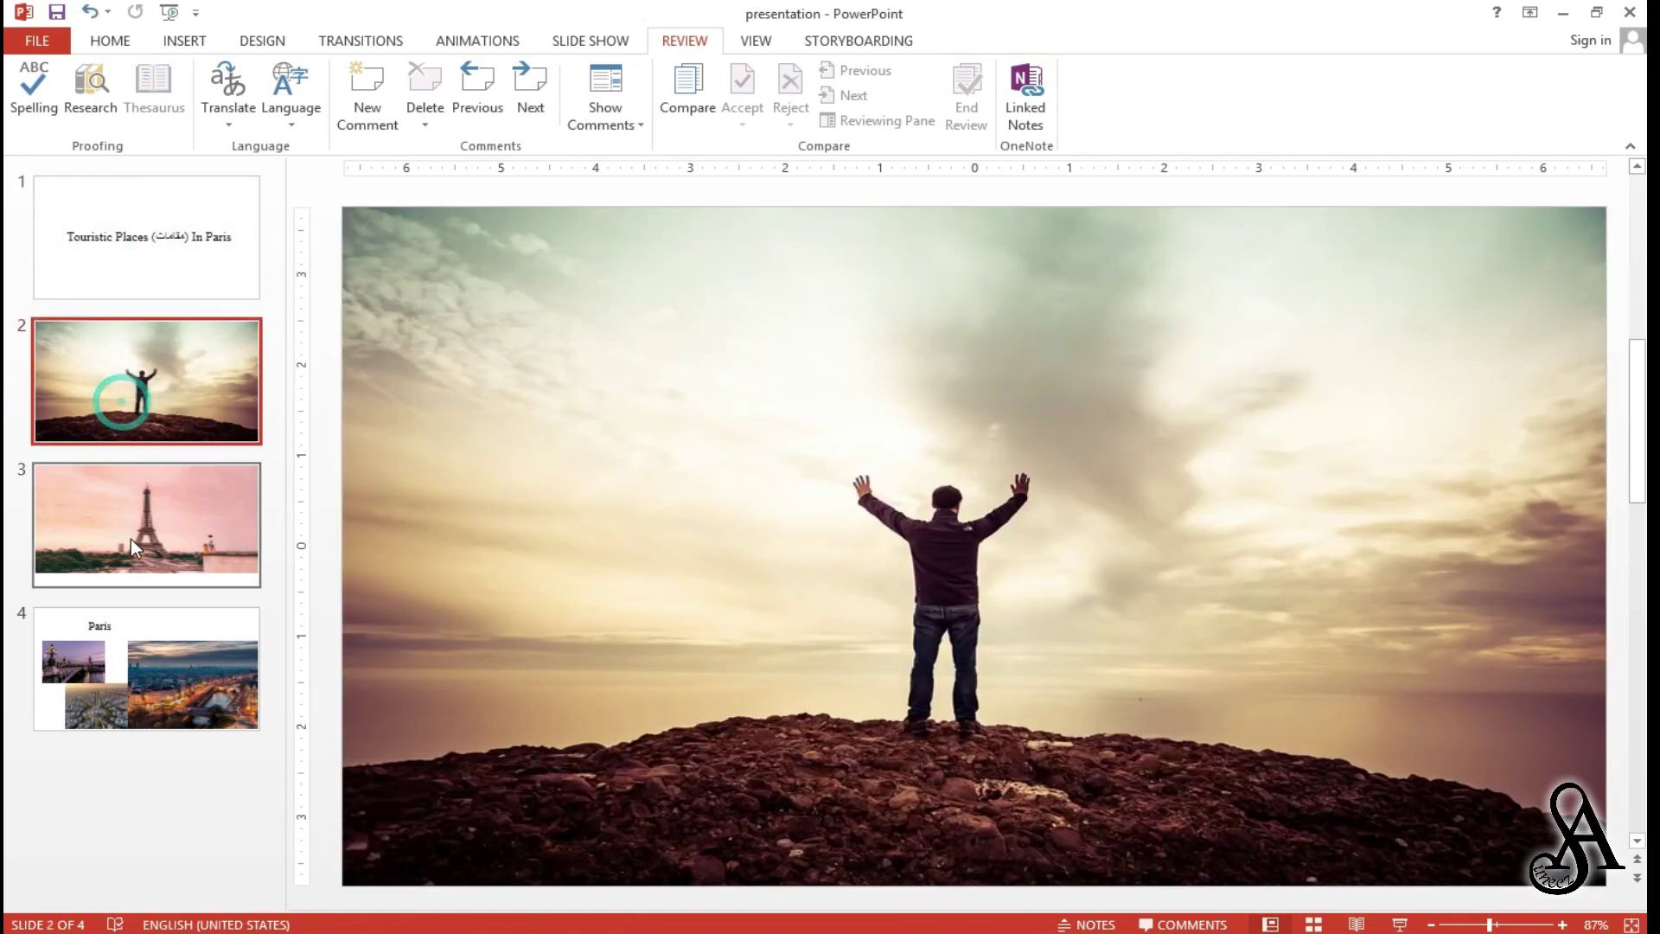
click(131, 536)
click(130, 616)
Step: Return to the title slide and close the OneNote location picker and docked OneNote window
click(180, 278)
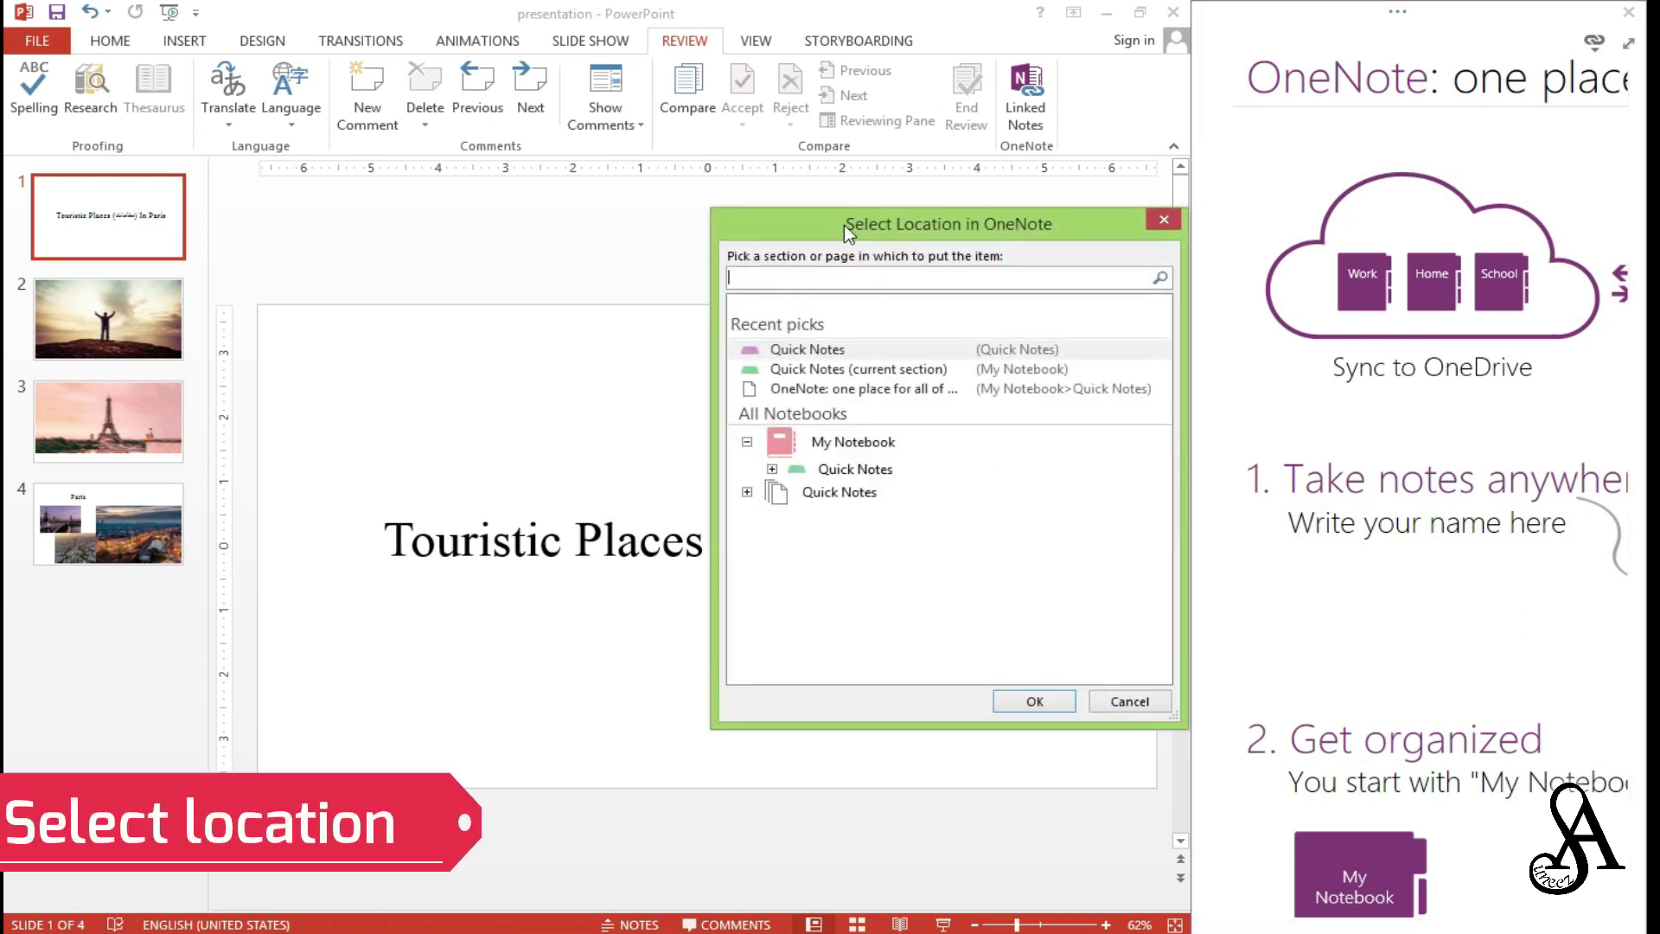
click(1163, 219)
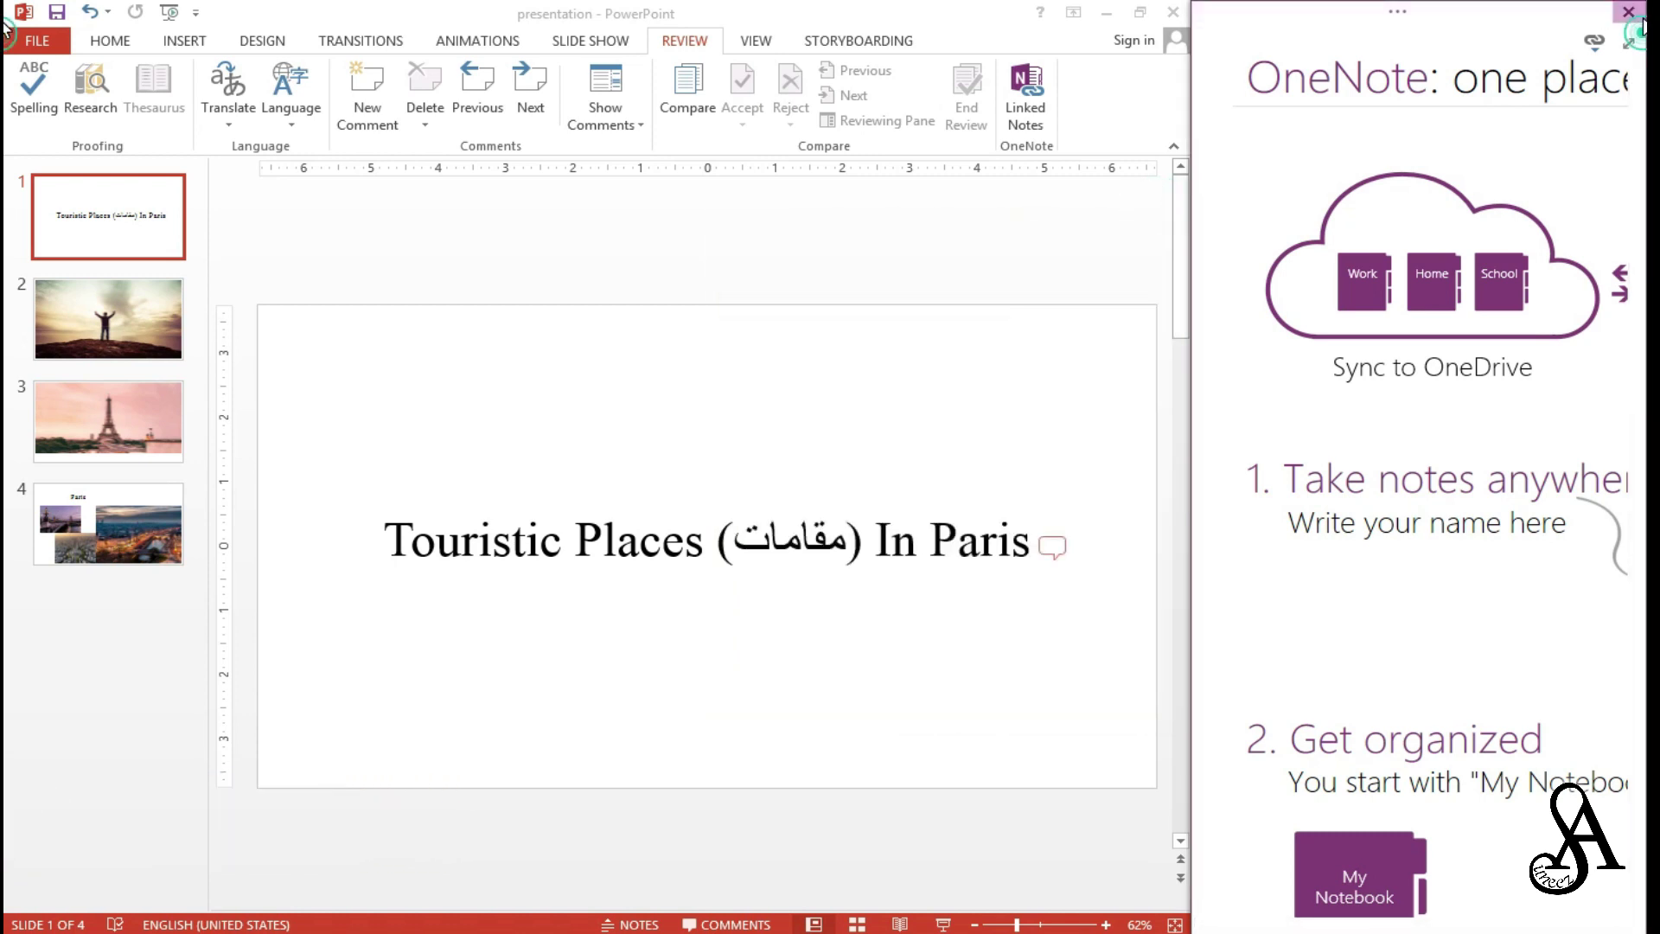
click(1631, 12)
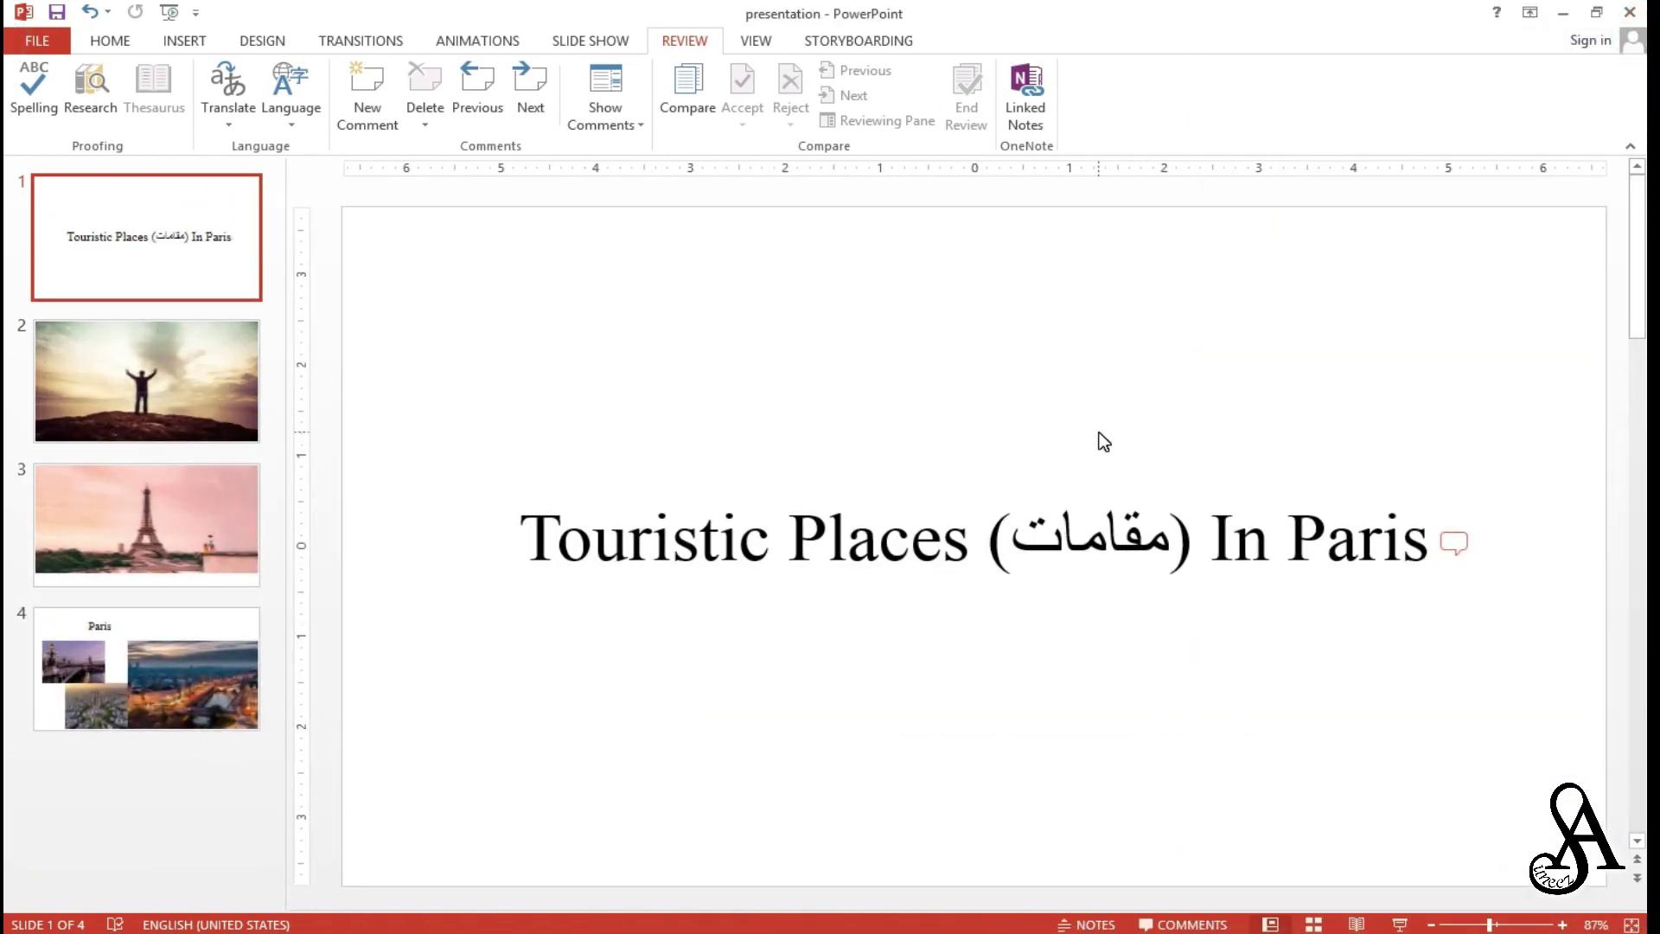